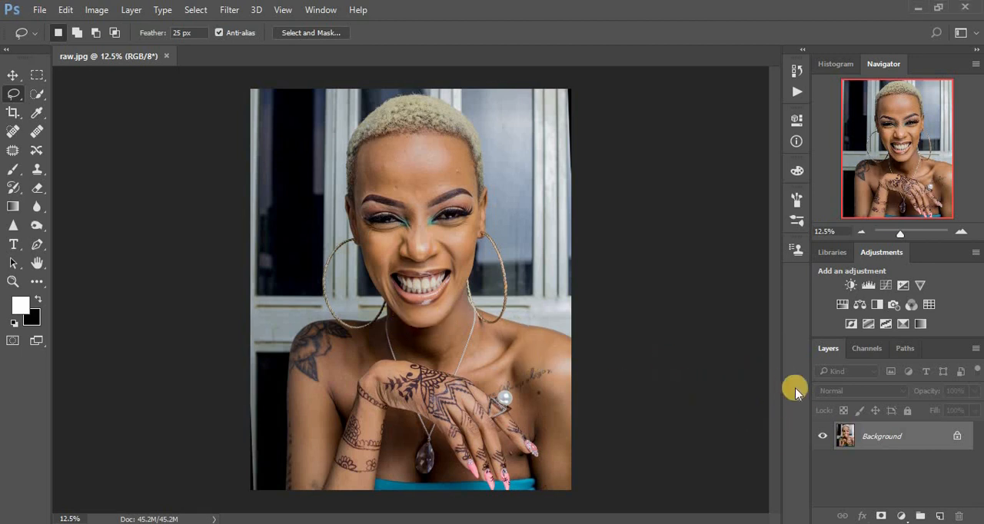
- Duplicate the Background layer and choose the Patch tool for retouching the copy
{"action": "key", "text": "ctrl+j"}
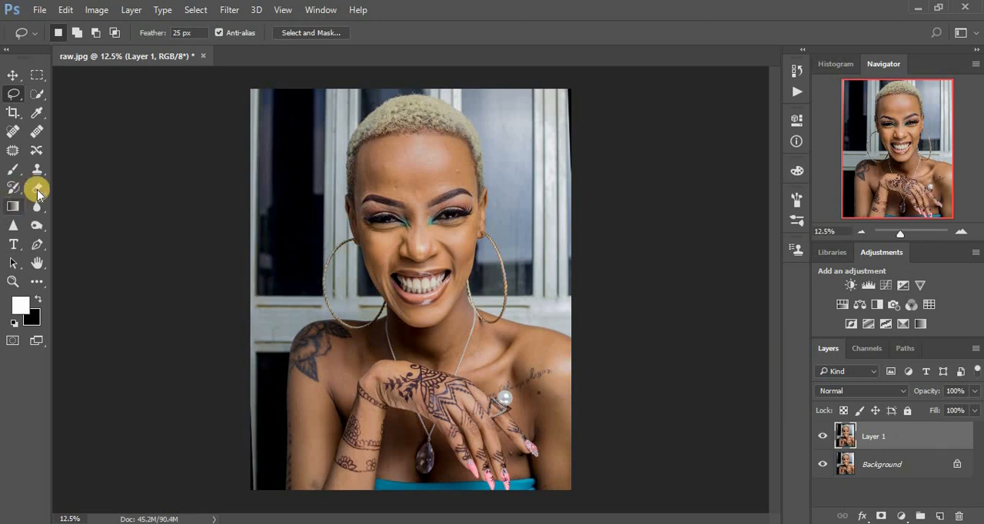
{"action": "left_click", "coordinate": [13, 151]}
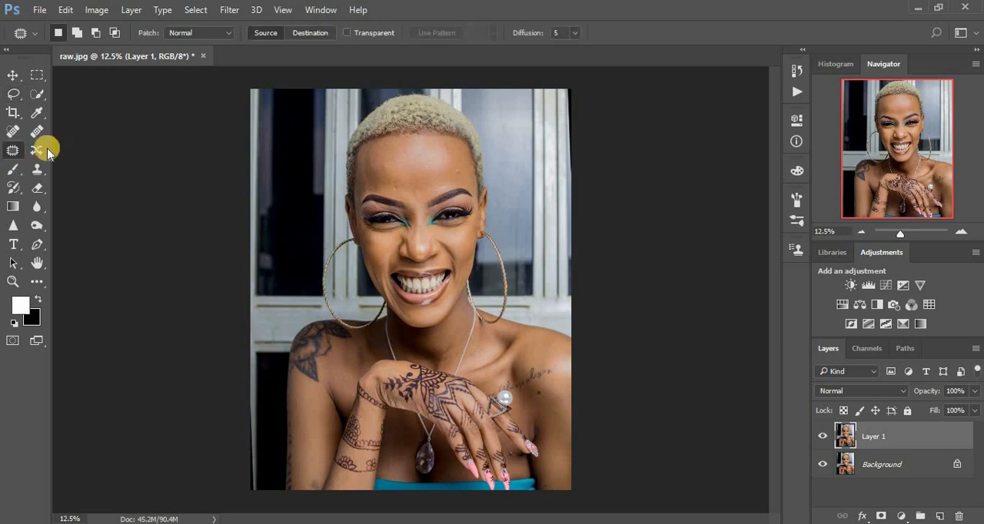
- Patch the small bumps on the upper cheek on the photo's left side and the spot beside the upper nose
{"action": "scroll", "coordinate": [494, 291], "scroll_direction": "up", "scroll_amount": 5}
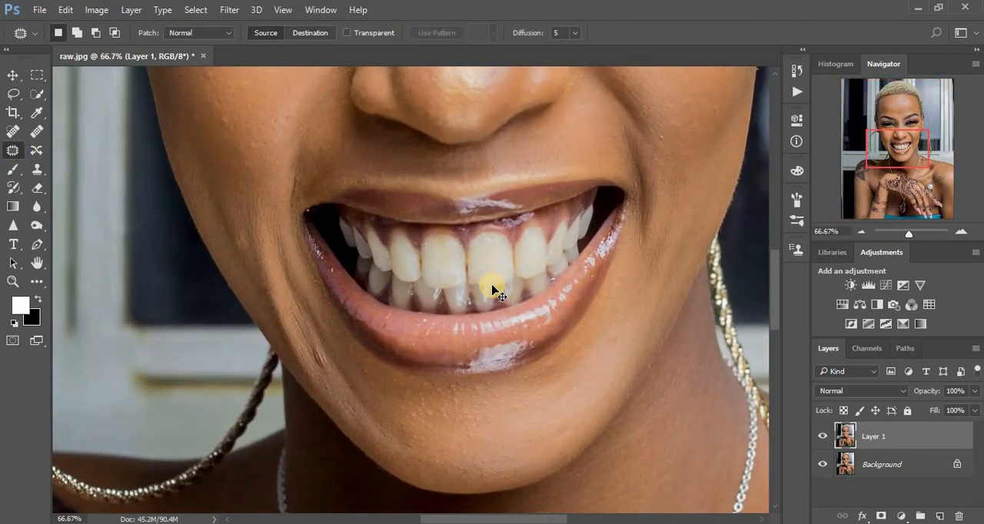
{"action": "scroll", "coordinate": [494, 292], "scroll_direction": "up", "scroll_amount": 1}
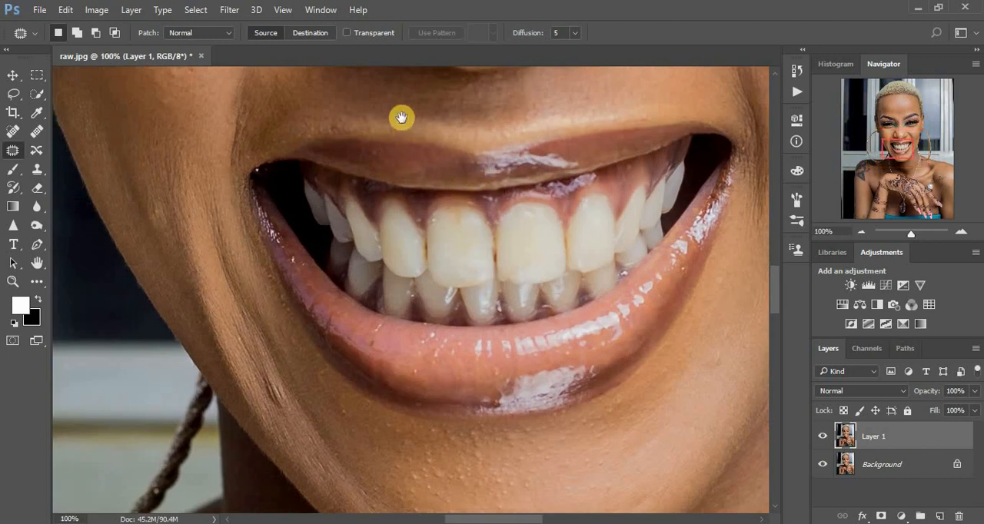
{"action": "left_click_drag", "start_coordinate": [401, 121], "coordinate": [411, 345]}
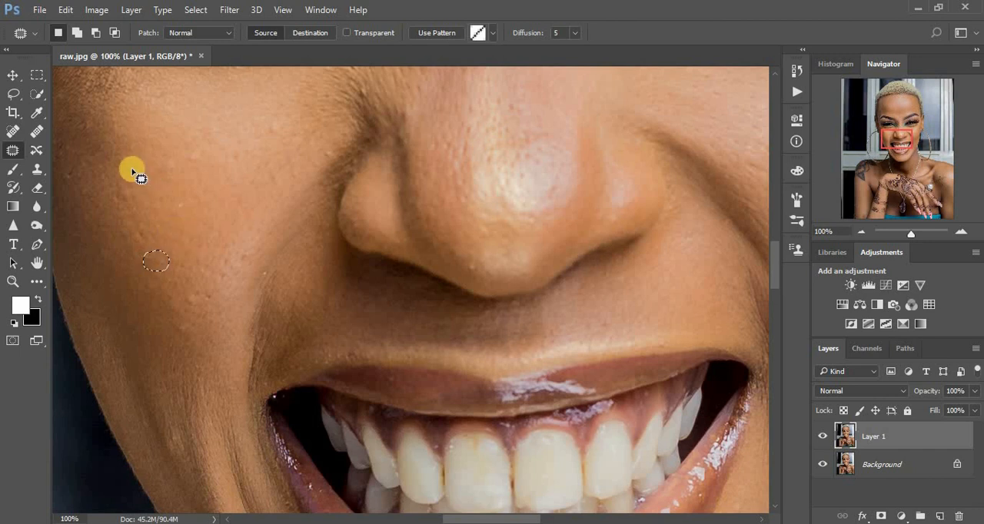
{"action": "mouse_move", "coordinate": [111, 191]}
{"action": "left_mouse_down"}
{"action": "mouse_move", "coordinate": [137, 181]}
{"action": "mouse_move", "coordinate": [109, 200]}
{"action": "mouse_move", "coordinate": [138, 174]}
{"action": "mouse_move", "coordinate": [131, 180]}
{"action": "left_mouse_up"}
{"action": "left_click", "coordinate": [143, 172]}
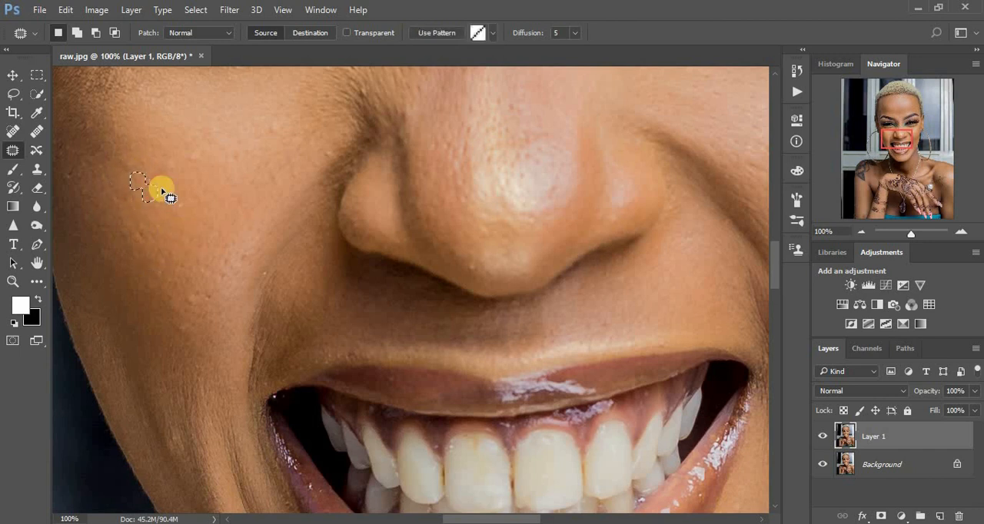
{"action": "mouse_move", "coordinate": [188, 162]}
{"action": "left_mouse_down"}
{"action": "mouse_move", "coordinate": [201, 146]}
{"action": "mouse_move", "coordinate": [193, 163]}
{"action": "left_mouse_up"}
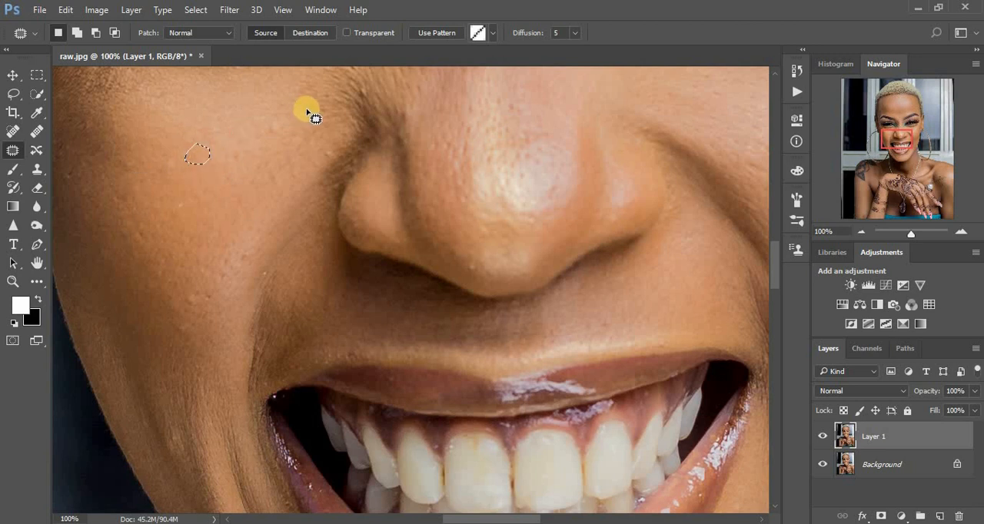
{"action": "left_click_drag", "start_coordinate": [267, 135], "coordinate": [271, 132]}
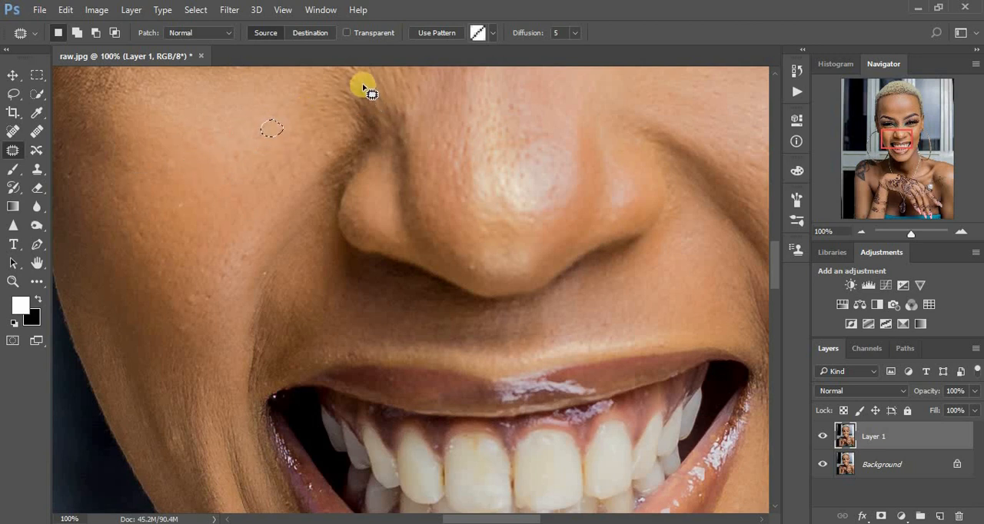
{"action": "mouse_move", "coordinate": [361, 86]}
{"action": "left_mouse_down"}
{"action": "mouse_move", "coordinate": [371, 93]}
{"action": "mouse_move", "coordinate": [351, 98]}
{"action": "left_mouse_up"}
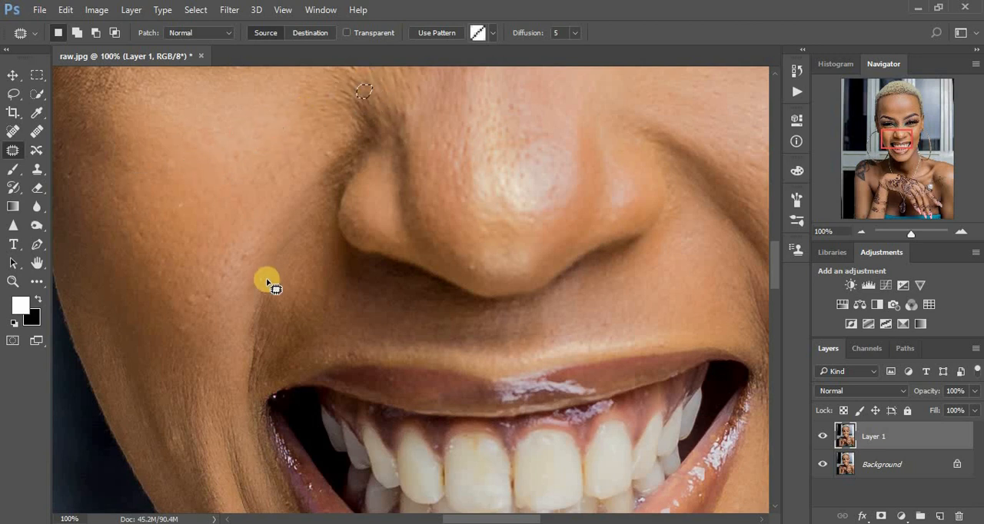
- Patch the blemishes on the lower cheek on the photo's left side and on the tip of the nose
{"action": "left_click_drag", "start_coordinate": [183, 300], "coordinate": [187, 296]}
{"action": "left_click_drag", "start_coordinate": [192, 302], "coordinate": [180, 287]}
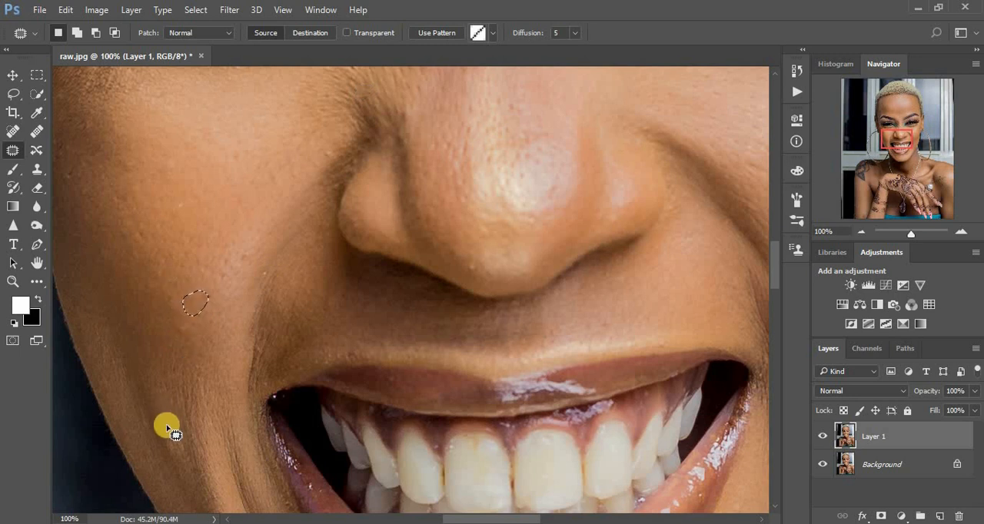
{"action": "mouse_move", "coordinate": [159, 444]}
{"action": "left_mouse_down"}
{"action": "mouse_move", "coordinate": [169, 456]}
{"action": "mouse_move", "coordinate": [163, 423]}
{"action": "left_mouse_up"}
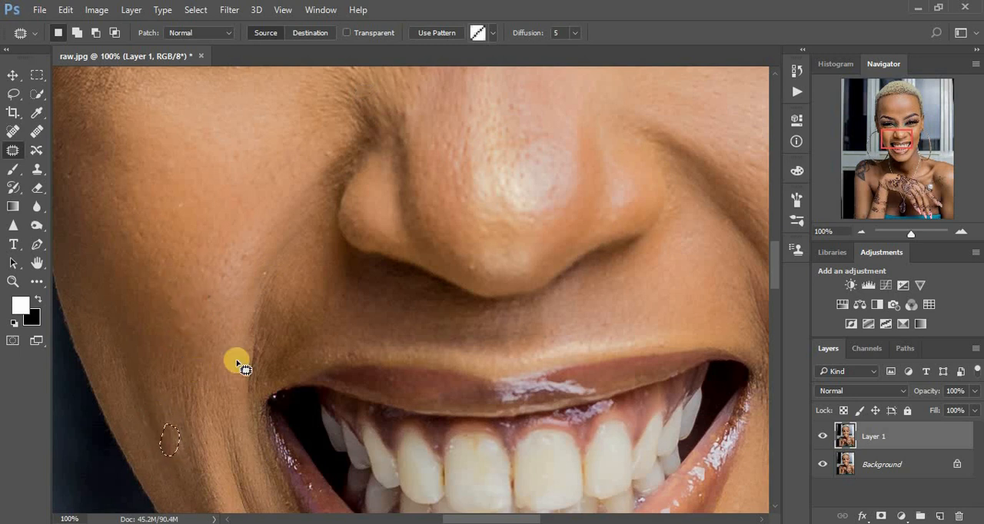
{"action": "left_click", "coordinate": [474, 260]}
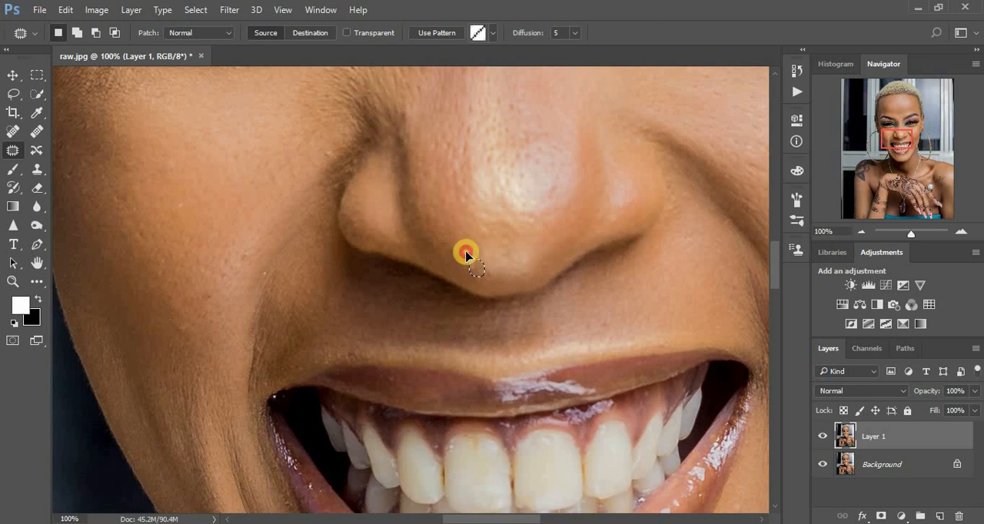
- Patch the spots on the cheek on the photo's right side near the smile line and on the nose bridge
{"action": "mouse_move", "coordinate": [622, 165]}
{"action": "left_mouse_down"}
{"action": "mouse_move", "coordinate": [500, 279]}
{"action": "mouse_move", "coordinate": [374, 301]}
{"action": "mouse_move", "coordinate": [260, 295]}
{"action": "left_mouse_up"}
{"action": "mouse_move", "coordinate": [575, 354]}
{"action": "left_mouse_down"}
{"action": "mouse_move", "coordinate": [593, 372]}
{"action": "mouse_move", "coordinate": [582, 355]}
{"action": "left_mouse_up"}
{"action": "mouse_move", "coordinate": [623, 384]}
{"action": "left_mouse_down"}
{"action": "mouse_move", "coordinate": [628, 363]}
{"action": "mouse_move", "coordinate": [632, 377]}
{"action": "mouse_move", "coordinate": [543, 405]}
{"action": "mouse_move", "coordinate": [557, 407]}
{"action": "left_mouse_up"}
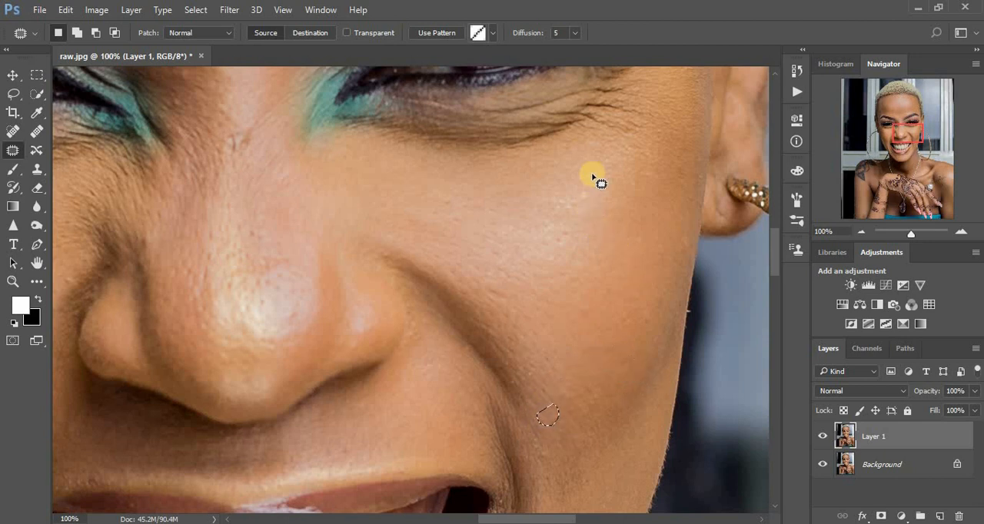
{"action": "left_click_drag", "start_coordinate": [604, 236], "coordinate": [633, 367]}
{"action": "mouse_move", "coordinate": [282, 343]}
{"action": "left_mouse_down"}
{"action": "mouse_move", "coordinate": [257, 337]}
{"action": "mouse_move", "coordinate": [281, 345]}
{"action": "mouse_move", "coordinate": [269, 321]}
{"action": "mouse_move", "coordinate": [281, 341]}
{"action": "left_mouse_up"}
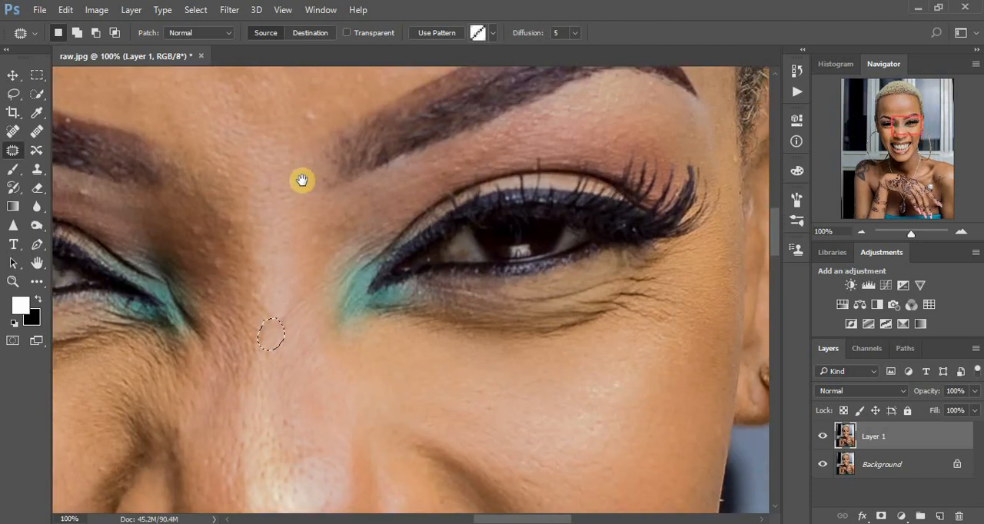
- Patch the blemishes on the lower forehead between the eyebrows and above the eyebrow on the photo's left
{"action": "left_click_drag", "start_coordinate": [357, 261], "coordinate": [406, 342]}
{"action": "mouse_move", "coordinate": [369, 198]}
{"action": "left_mouse_down"}
{"action": "mouse_move", "coordinate": [374, 204]}
{"action": "mouse_move", "coordinate": [362, 187]}
{"action": "left_mouse_up"}
{"action": "left_click", "coordinate": [293, 131]}
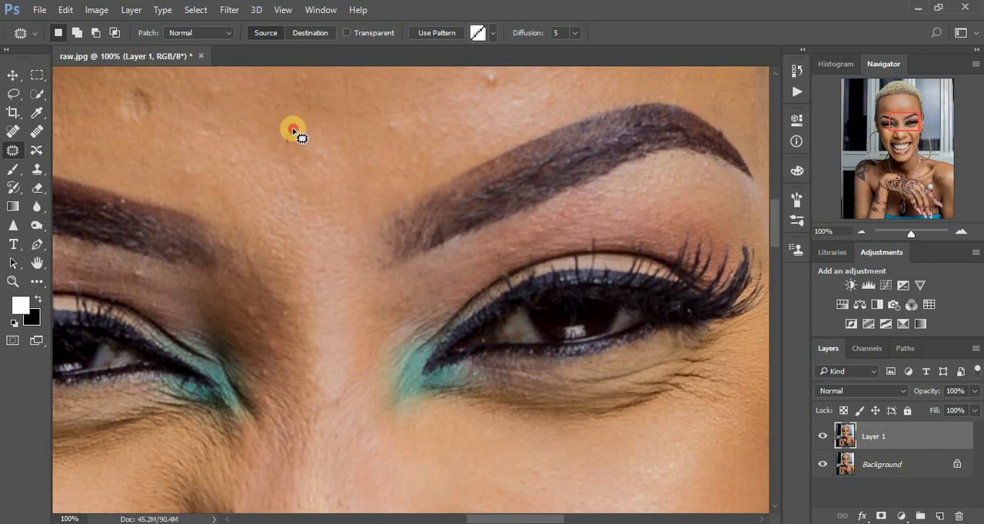
{"action": "left_click_drag", "start_coordinate": [296, 144], "coordinate": [293, 131]}
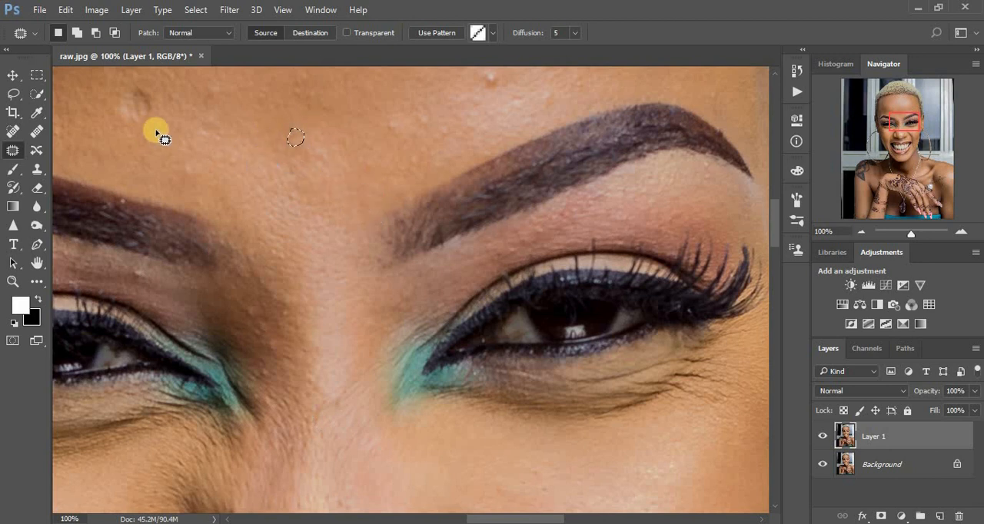
{"action": "mouse_move", "coordinate": [134, 116]}
{"action": "left_mouse_down"}
{"action": "mouse_move", "coordinate": [123, 83]}
{"action": "mouse_move", "coordinate": [162, 99]}
{"action": "mouse_move", "coordinate": [101, 94]}
{"action": "left_mouse_up"}
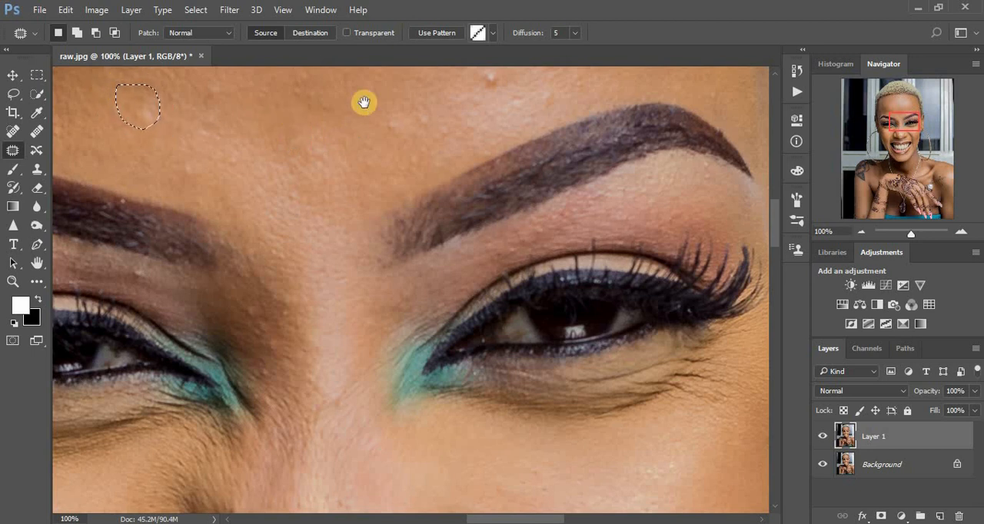
- Patch the bumps in the middle of the forehead, just above the inner end of the photo's right eyebrow
{"action": "left_click_drag", "start_coordinate": [362, 101], "coordinate": [321, 211]}
{"action": "mouse_move", "coordinate": [438, 170]}
{"action": "left_mouse_down"}
{"action": "mouse_move", "coordinate": [457, 198]}
{"action": "mouse_move", "coordinate": [437, 176]}
{"action": "left_mouse_up"}
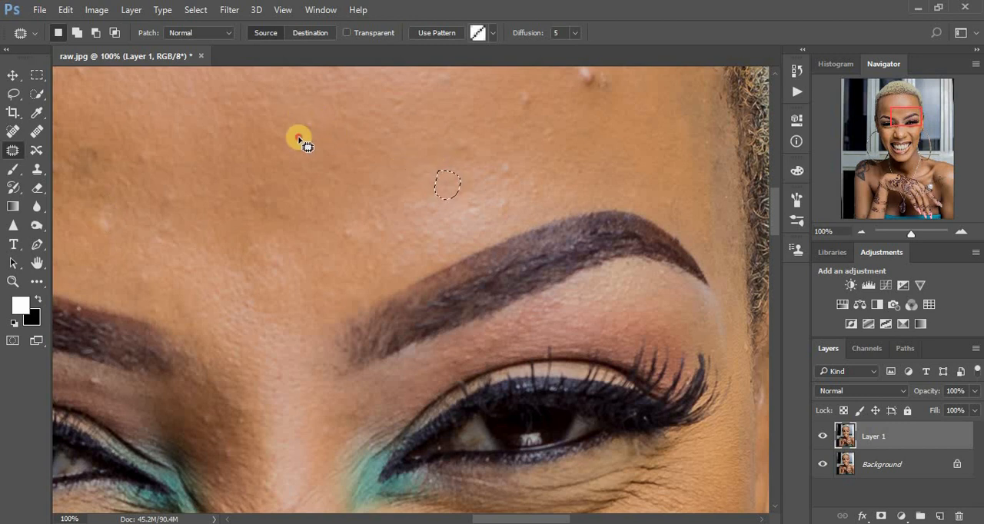
{"action": "mouse_move", "coordinate": [300, 141]}
{"action": "left_mouse_down"}
{"action": "mouse_move", "coordinate": [310, 131]}
{"action": "mouse_move", "coordinate": [289, 147]}
{"action": "left_mouse_up"}
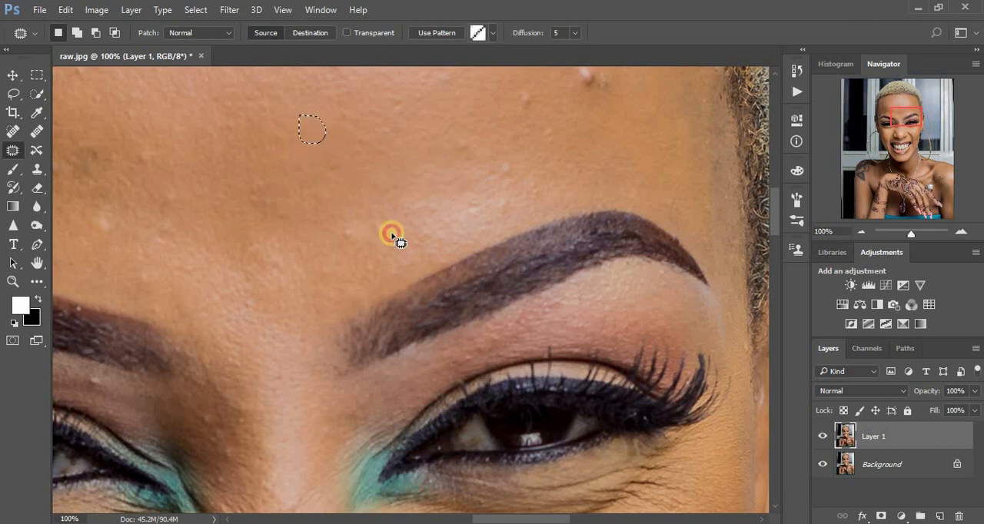
{"action": "left_click_drag", "start_coordinate": [391, 233], "coordinate": [372, 213]}
{"action": "left_click_drag", "start_coordinate": [377, 216], "coordinate": [339, 224]}
{"action": "left_click_drag", "start_coordinate": [351, 232], "coordinate": [323, 218]}
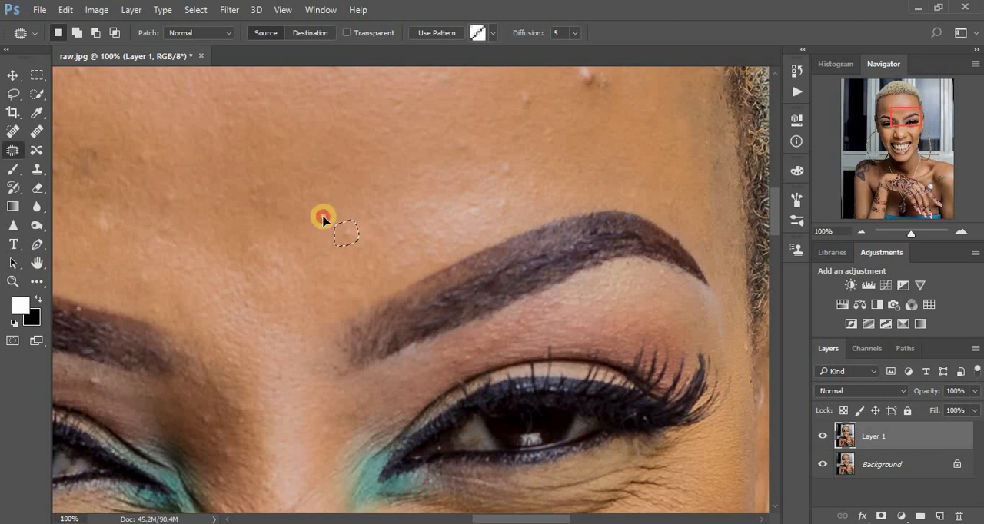
- Patch the small bumps on the forehead directly above the arch of the eyebrow on the photo's right
{"action": "mouse_move", "coordinate": [497, 202]}
{"action": "left_mouse_down"}
{"action": "mouse_move", "coordinate": [508, 198]}
{"action": "mouse_move", "coordinate": [499, 200]}
{"action": "left_mouse_up"}
{"action": "left_click_drag", "start_coordinate": [504, 205], "coordinate": [530, 187]}
{"action": "mouse_move", "coordinate": [500, 150]}
{"action": "left_mouse_down"}
{"action": "mouse_move", "coordinate": [526, 162]}
{"action": "mouse_move", "coordinate": [451, 138]}
{"action": "mouse_move", "coordinate": [458, 146]}
{"action": "mouse_move", "coordinate": [462, 131]}
{"action": "left_mouse_up"}
{"action": "left_click_drag", "start_coordinate": [461, 144], "coordinate": [440, 134]}
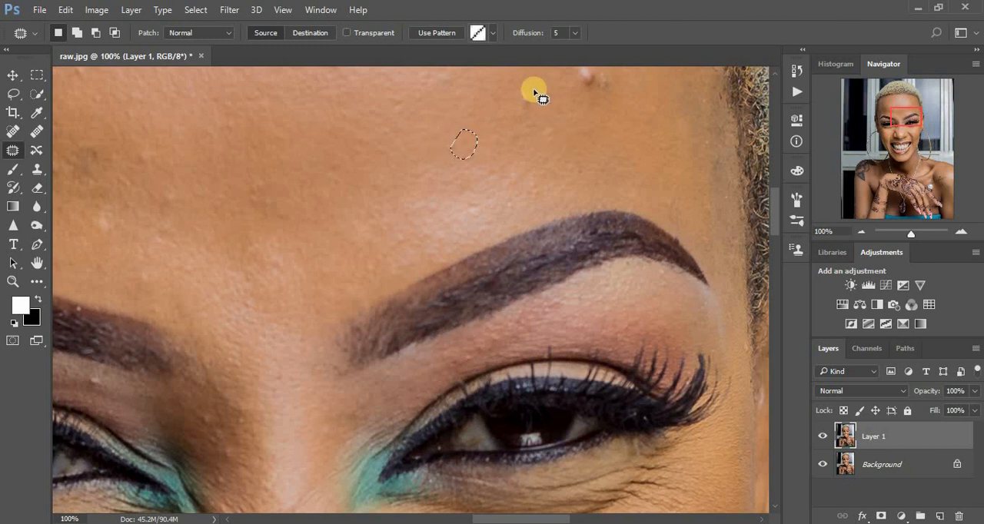
{"action": "mouse_move", "coordinate": [533, 93]}
{"action": "left_mouse_down"}
{"action": "mouse_move", "coordinate": [624, 125]}
{"action": "mouse_move", "coordinate": [597, 88]}
{"action": "mouse_move", "coordinate": [538, 152]}
{"action": "left_mouse_up"}
{"action": "mouse_move", "coordinate": [463, 206]}
{"action": "left_mouse_down"}
{"action": "mouse_move", "coordinate": [469, 195]}
{"action": "mouse_move", "coordinate": [463, 201]}
{"action": "left_mouse_up"}
{"action": "mouse_move", "coordinate": [474, 203]}
{"action": "left_mouse_down"}
{"action": "mouse_move", "coordinate": [459, 189]}
{"action": "mouse_move", "coordinate": [413, 195]}
{"action": "left_mouse_up"}
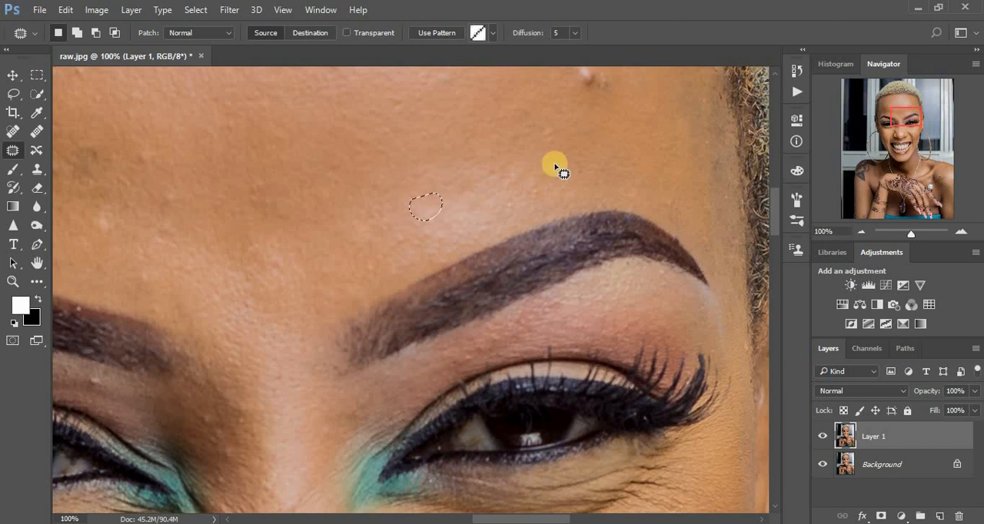
- Patch out the raised pimple and the surrounding small spots on the forehead near the photo's right hairline
{"action": "left_click_drag", "start_coordinate": [569, 147], "coordinate": [546, 256]}
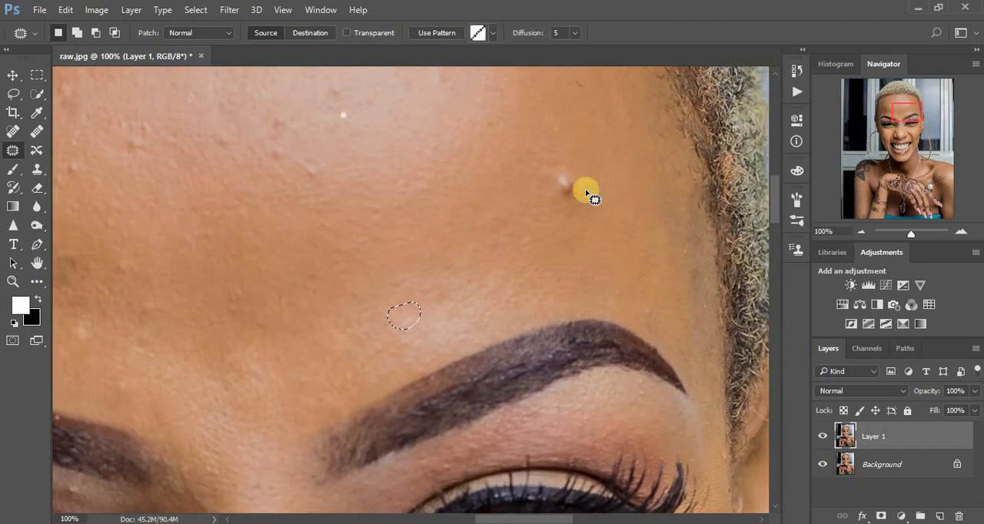
{"action": "mouse_move", "coordinate": [570, 170]}
{"action": "left_mouse_down"}
{"action": "mouse_move", "coordinate": [568, 212]}
{"action": "mouse_move", "coordinate": [591, 183]}
{"action": "mouse_move", "coordinate": [573, 178]}
{"action": "mouse_move", "coordinate": [588, 206]}
{"action": "left_mouse_up"}
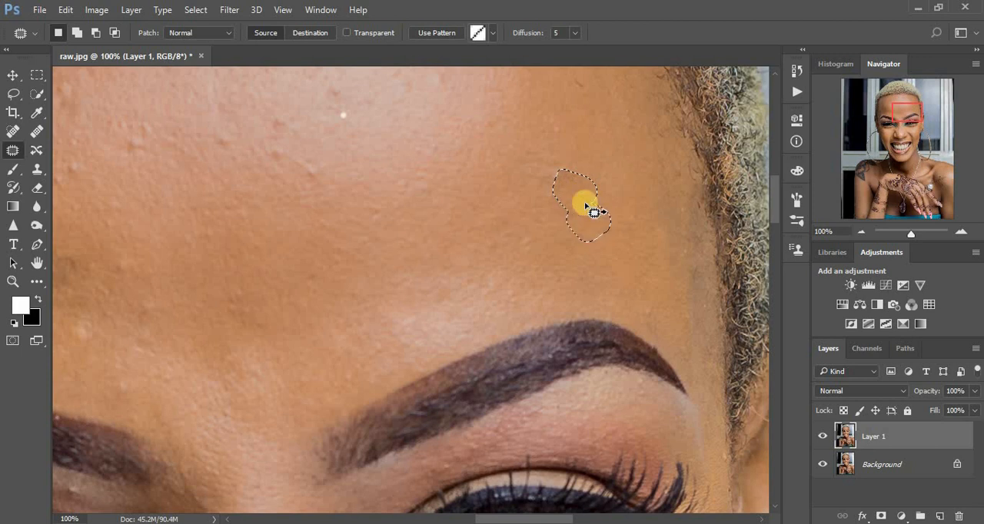
{"action": "left_click_drag", "start_coordinate": [601, 108], "coordinate": [599, 153]}
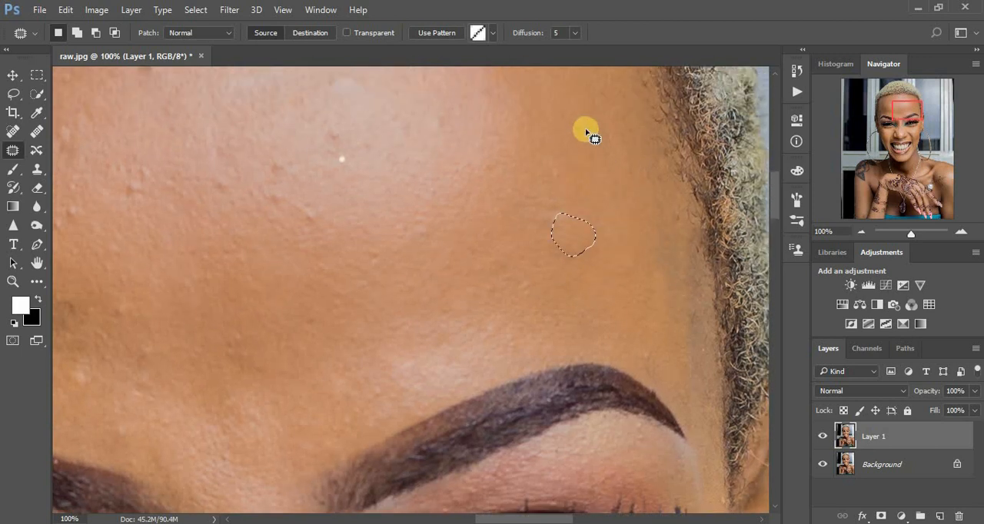
{"action": "mouse_move", "coordinate": [572, 121]}
{"action": "left_mouse_down"}
{"action": "mouse_move", "coordinate": [586, 139]}
{"action": "mouse_move", "coordinate": [576, 124]}
{"action": "mouse_move", "coordinate": [620, 145]}
{"action": "mouse_move", "coordinate": [604, 136]}
{"action": "mouse_move", "coordinate": [579, 145]}
{"action": "left_mouse_up"}
{"action": "mouse_move", "coordinate": [527, 190]}
{"action": "left_mouse_down"}
{"action": "mouse_move", "coordinate": [527, 217]}
{"action": "mouse_move", "coordinate": [539, 201]}
{"action": "mouse_move", "coordinate": [569, 214]}
{"action": "left_mouse_up"}
{"action": "left_click_drag", "start_coordinate": [550, 160], "coordinate": [553, 159]}
{"action": "mouse_move", "coordinate": [562, 172]}
{"action": "left_mouse_down"}
{"action": "mouse_move", "coordinate": [549, 139]}
{"action": "mouse_move", "coordinate": [559, 190]}
{"action": "left_mouse_up"}
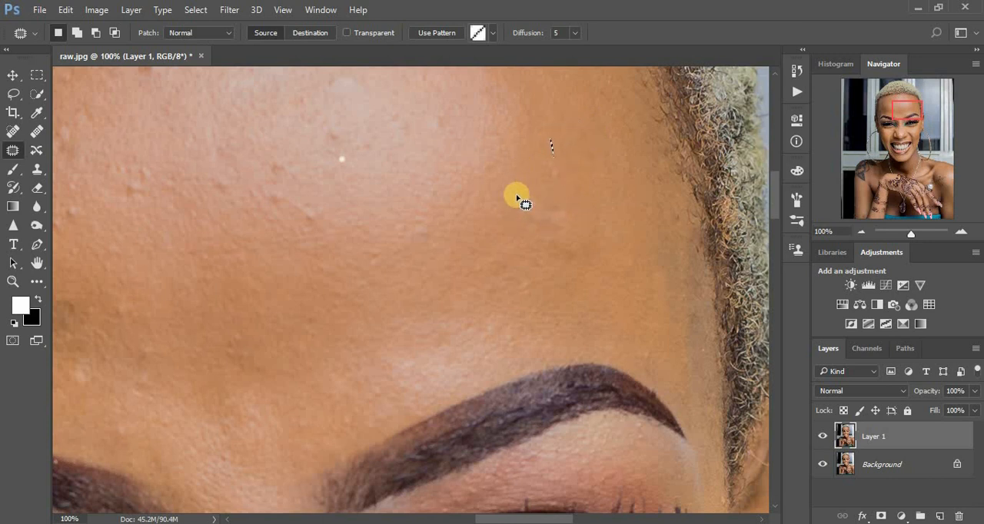
{"action": "mouse_move", "coordinate": [524, 217]}
{"action": "left_mouse_down"}
{"action": "mouse_move", "coordinate": [523, 188]}
{"action": "mouse_move", "coordinate": [532, 203]}
{"action": "left_mouse_up"}
{"action": "mouse_move", "coordinate": [530, 201]}
{"action": "left_mouse_down"}
{"action": "mouse_move", "coordinate": [517, 176]}
{"action": "mouse_move", "coordinate": [551, 232]}
{"action": "mouse_move", "coordinate": [551, 201]}
{"action": "mouse_move", "coordinate": [565, 232]}
{"action": "left_mouse_up"}
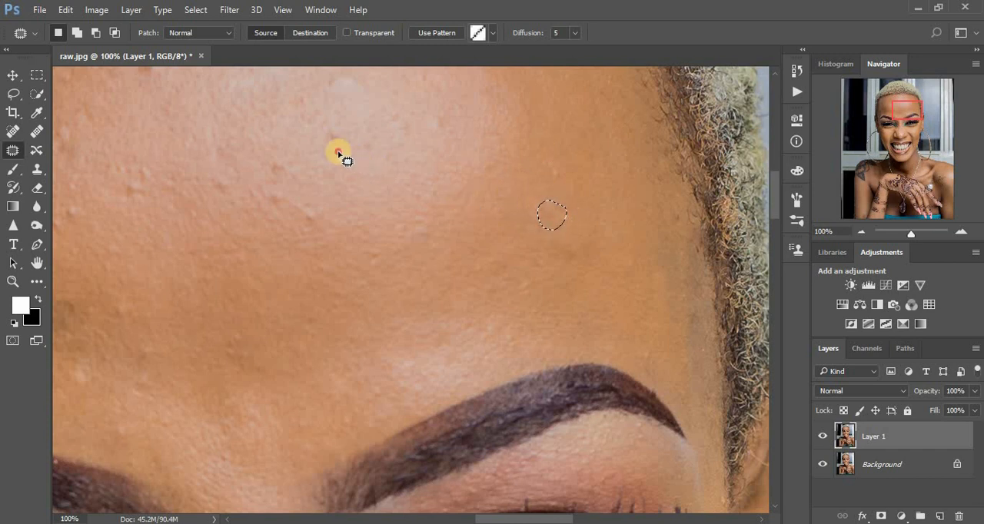
- Patch the bright white spot and the nearby dark spots on the shiny central part of the forehead
{"action": "left_click_drag", "start_coordinate": [338, 152], "coordinate": [340, 151]}
{"action": "left_click_drag", "start_coordinate": [344, 162], "coordinate": [356, 176]}
{"action": "mouse_move", "coordinate": [338, 137]}
{"action": "left_mouse_down"}
{"action": "mouse_move", "coordinate": [332, 209]}
{"action": "mouse_move", "coordinate": [285, 209]}
{"action": "left_mouse_up"}
{"action": "left_click", "coordinate": [308, 212]}
{"action": "mouse_move", "coordinate": [271, 160]}
{"action": "left_mouse_down"}
{"action": "mouse_move", "coordinate": [281, 176]}
{"action": "mouse_move", "coordinate": [276, 141]}
{"action": "left_mouse_up"}
{"action": "mouse_move", "coordinate": [221, 179]}
{"action": "left_mouse_down"}
{"action": "mouse_move", "coordinate": [210, 163]}
{"action": "mouse_move", "coordinate": [132, 180]}
{"action": "mouse_move", "coordinate": [158, 169]}
{"action": "mouse_move", "coordinate": [146, 140]}
{"action": "left_mouse_up"}
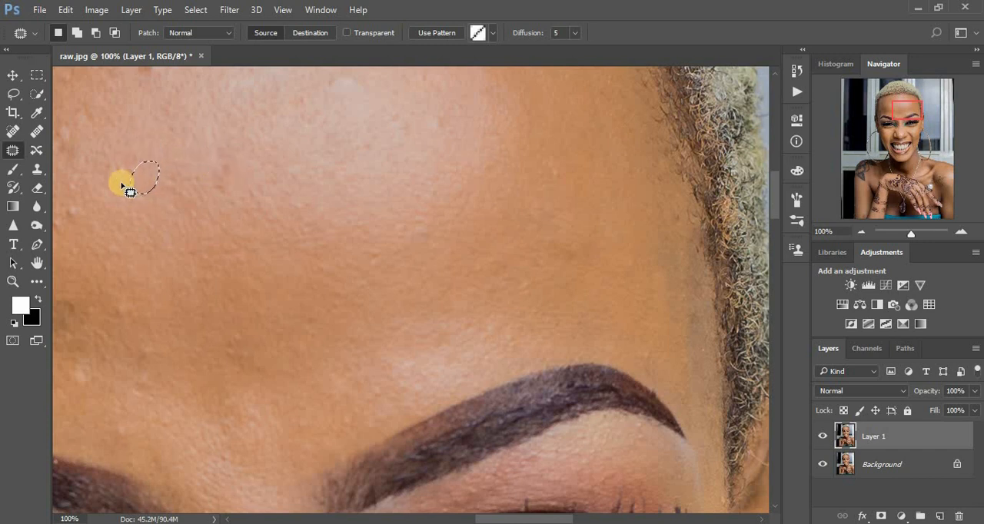
- Patch the remaining bumps at the edge of the forehead highlight and one spot near the photo's right temple
{"action": "mouse_move", "coordinate": [123, 187]}
{"action": "left_mouse_down"}
{"action": "mouse_move", "coordinate": [140, 183]}
{"action": "mouse_move", "coordinate": [115, 158]}
{"action": "mouse_move", "coordinate": [126, 159]}
{"action": "left_mouse_up"}
{"action": "mouse_move", "coordinate": [71, 202]}
{"action": "left_mouse_down"}
{"action": "mouse_move", "coordinate": [81, 216]}
{"action": "mouse_move", "coordinate": [73, 205]}
{"action": "left_mouse_up"}
{"action": "left_click_drag", "start_coordinate": [73, 210], "coordinate": [93, 222]}
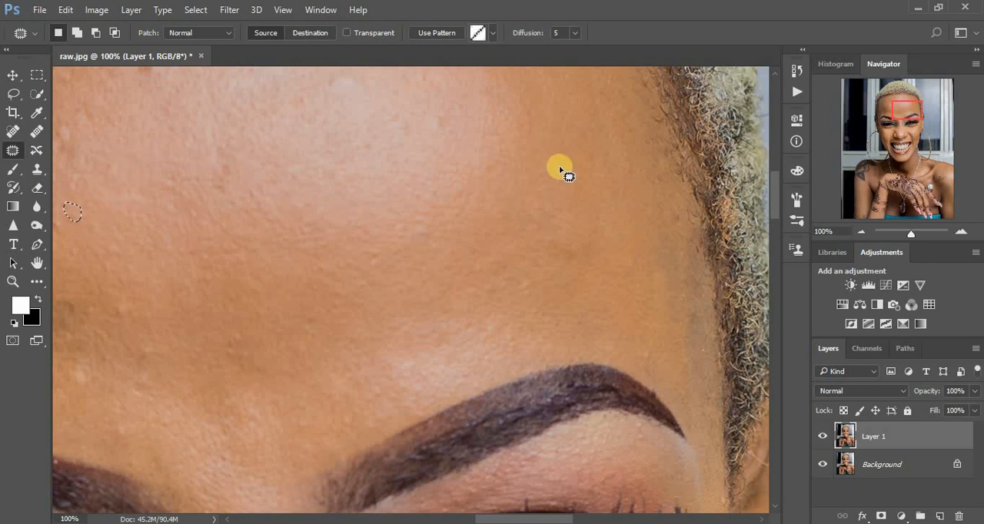
{"action": "mouse_move", "coordinate": [549, 164]}
{"action": "left_mouse_down"}
{"action": "mouse_move", "coordinate": [575, 190]}
{"action": "mouse_move", "coordinate": [555, 189]}
{"action": "left_mouse_up"}
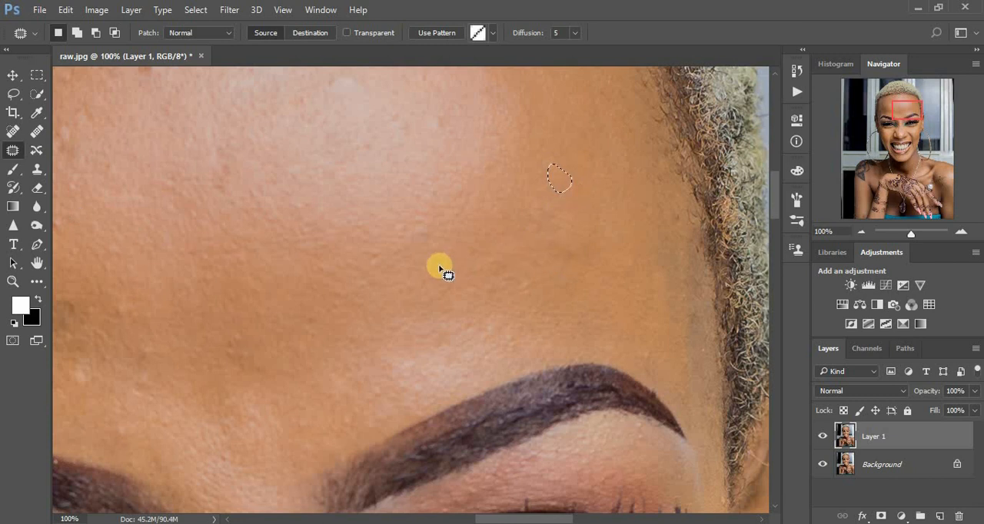
- Patch the blemishes on the forehead above the inner half of the eyebrow on the photo's left
{"action": "left_click_drag", "start_coordinate": [420, 258], "coordinate": [593, 234]}
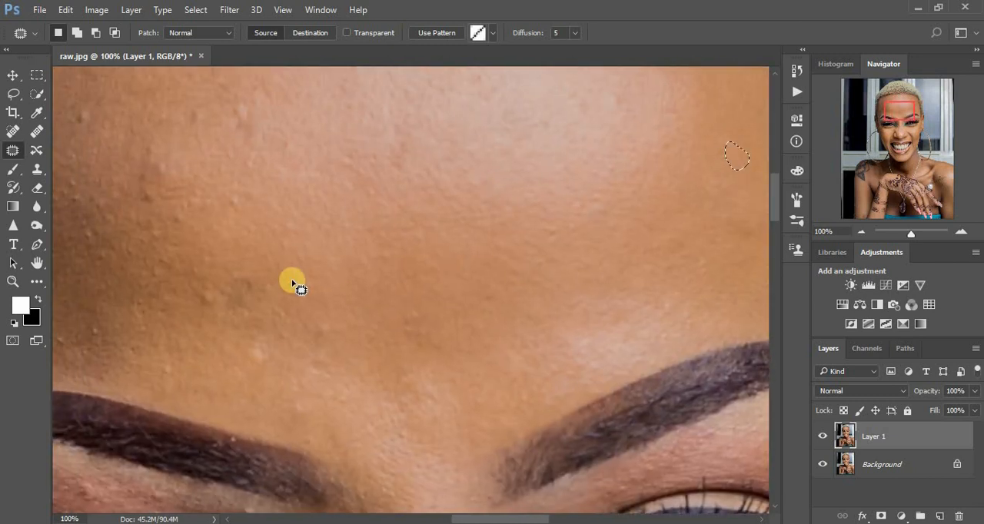
{"action": "mouse_move", "coordinate": [292, 283]}
{"action": "left_mouse_down"}
{"action": "mouse_move", "coordinate": [317, 282]}
{"action": "mouse_move", "coordinate": [297, 278]}
{"action": "left_mouse_up"}
{"action": "mouse_move", "coordinate": [300, 282]}
{"action": "left_mouse_down"}
{"action": "mouse_move", "coordinate": [300, 264]}
{"action": "mouse_move", "coordinate": [320, 340]}
{"action": "mouse_move", "coordinate": [322, 326]}
{"action": "left_mouse_up"}
{"action": "mouse_move", "coordinate": [244, 262]}
{"action": "left_mouse_down"}
{"action": "mouse_move", "coordinate": [252, 272]}
{"action": "mouse_move", "coordinate": [236, 311]}
{"action": "mouse_move", "coordinate": [248, 287]}
{"action": "mouse_move", "coordinate": [243, 256]}
{"action": "mouse_move", "coordinate": [196, 289]}
{"action": "mouse_move", "coordinate": [216, 285]}
{"action": "mouse_move", "coordinate": [197, 325]}
{"action": "left_mouse_up"}
{"action": "mouse_move", "coordinate": [289, 405]}
{"action": "left_mouse_down"}
{"action": "mouse_move", "coordinate": [301, 420]}
{"action": "mouse_move", "coordinate": [273, 395]}
{"action": "left_mouse_up"}
{"action": "mouse_move", "coordinate": [273, 356]}
{"action": "left_mouse_down"}
{"action": "mouse_move", "coordinate": [257, 366]}
{"action": "mouse_move", "coordinate": [261, 345]}
{"action": "left_mouse_up"}
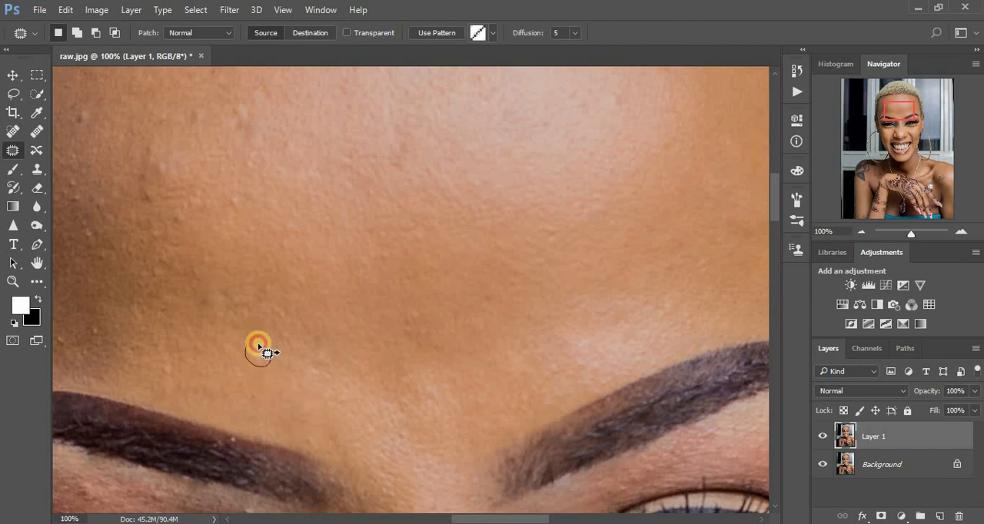
- Patch the dark spots and bumps on the shaded side of the forehead toward the photo's left temple
{"action": "left_click_drag", "start_coordinate": [90, 323], "coordinate": [97, 316]}
{"action": "mouse_move", "coordinate": [196, 312]}
{"action": "left_mouse_down"}
{"action": "mouse_move", "coordinate": [228, 281]}
{"action": "mouse_move", "coordinate": [222, 307]}
{"action": "mouse_move", "coordinate": [230, 290]}
{"action": "left_mouse_up"}
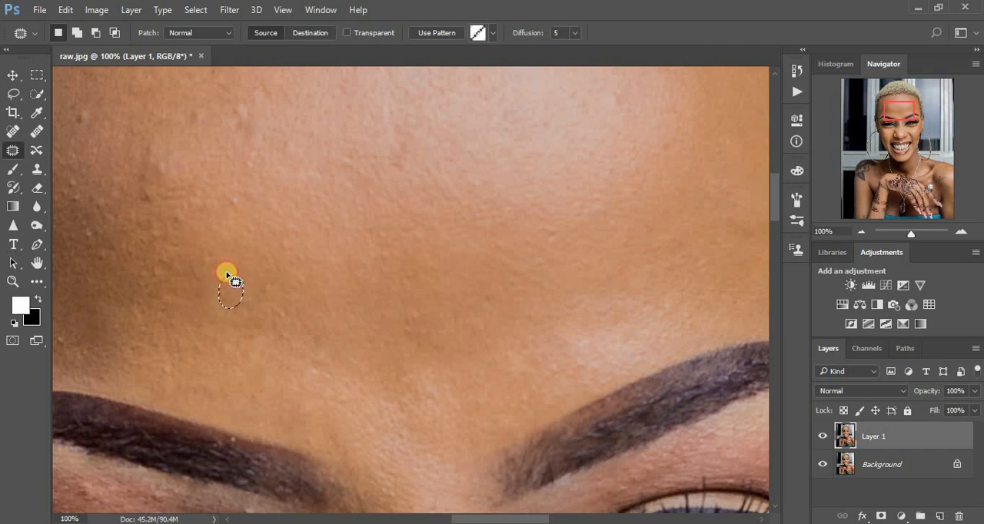
{"action": "mouse_move", "coordinate": [165, 159]}
{"action": "left_mouse_down"}
{"action": "mouse_move", "coordinate": [171, 191]}
{"action": "mouse_move", "coordinate": [168, 167]}
{"action": "mouse_move", "coordinate": [141, 185]}
{"action": "mouse_move", "coordinate": [154, 163]}
{"action": "mouse_move", "coordinate": [146, 185]}
{"action": "mouse_move", "coordinate": [131, 185]}
{"action": "left_mouse_up"}
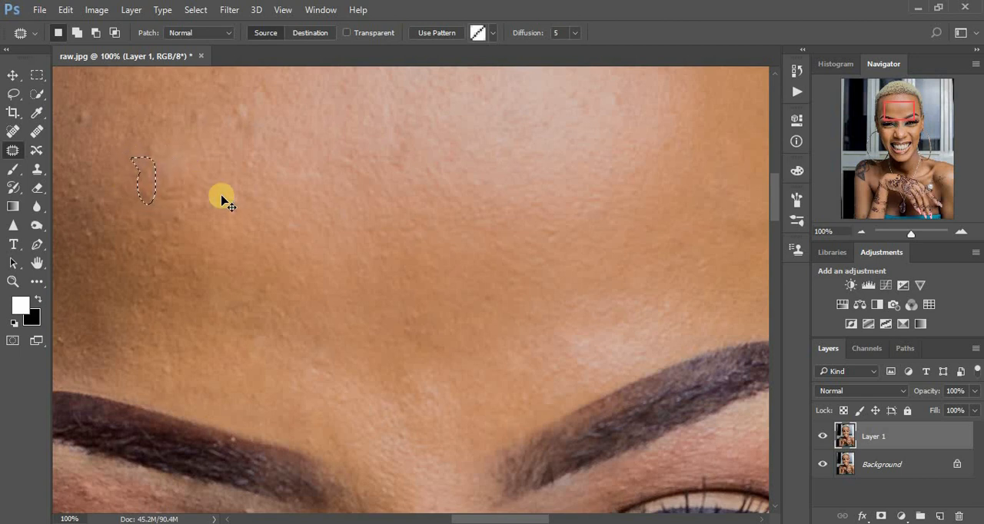
{"action": "key", "text": "ctrl+minus"}
{"action": "key", "text": "ctrl+minus"}
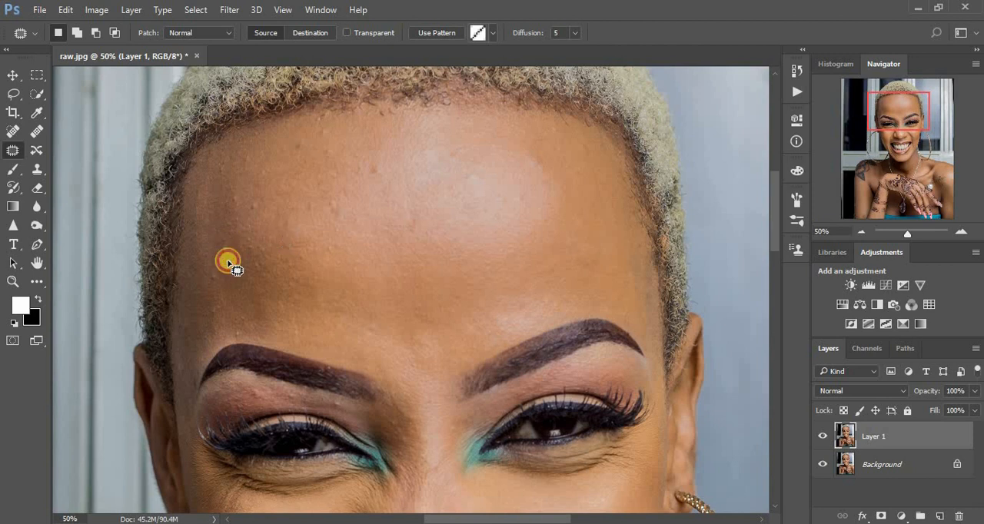
- Patch the remaining bumps and spots on the shaded forehead near the temple and hairline on the photo's left
{"action": "mouse_move", "coordinate": [228, 264]}
{"action": "left_mouse_down"}
{"action": "mouse_move", "coordinate": [226, 248]}
{"action": "mouse_move", "coordinate": [217, 259]}
{"action": "left_mouse_up"}
{"action": "mouse_move", "coordinate": [254, 202]}
{"action": "left_mouse_down"}
{"action": "mouse_move", "coordinate": [255, 219]}
{"action": "mouse_move", "coordinate": [265, 205]}
{"action": "mouse_move", "coordinate": [253, 188]}
{"action": "mouse_move", "coordinate": [232, 194]}
{"action": "mouse_move", "coordinate": [243, 202]}
{"action": "left_mouse_up"}
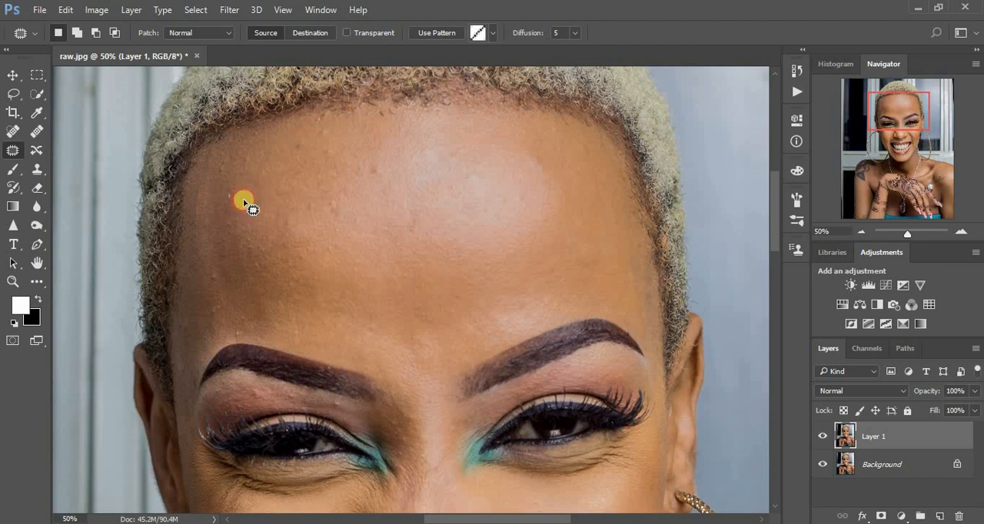
{"action": "mouse_move", "coordinate": [219, 166]}
{"action": "left_mouse_down"}
{"action": "mouse_move", "coordinate": [299, 149]}
{"action": "mouse_move", "coordinate": [299, 159]}
{"action": "mouse_move", "coordinate": [299, 142]}
{"action": "mouse_move", "coordinate": [328, 135]}
{"action": "mouse_move", "coordinate": [312, 132]}
{"action": "left_mouse_up"}
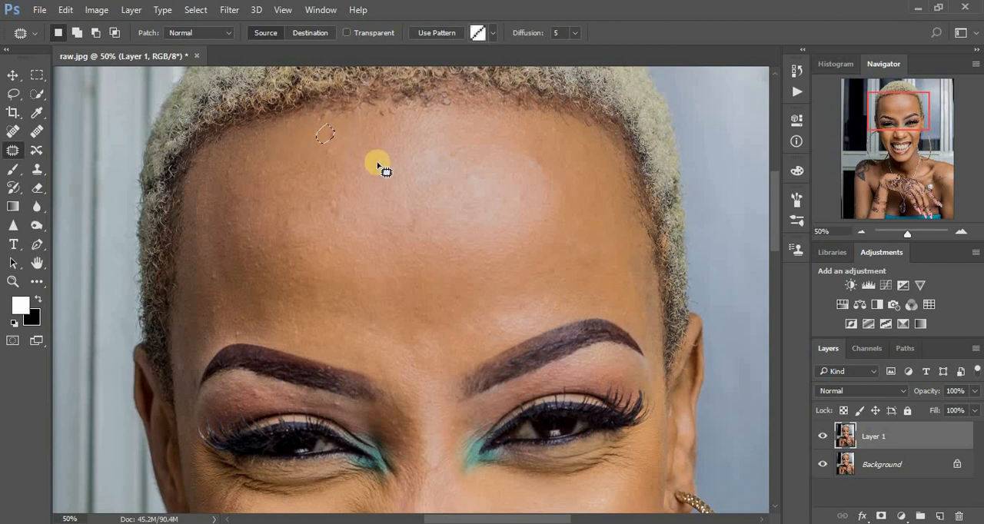
- Patch the dark spot beside the forehead highlight and the small marks along the highlight's upper edge
{"action": "mouse_move", "coordinate": [378, 164]}
{"action": "left_mouse_down"}
{"action": "mouse_move", "coordinate": [421, 159]}
{"action": "mouse_move", "coordinate": [483, 176]}
{"action": "left_mouse_up"}
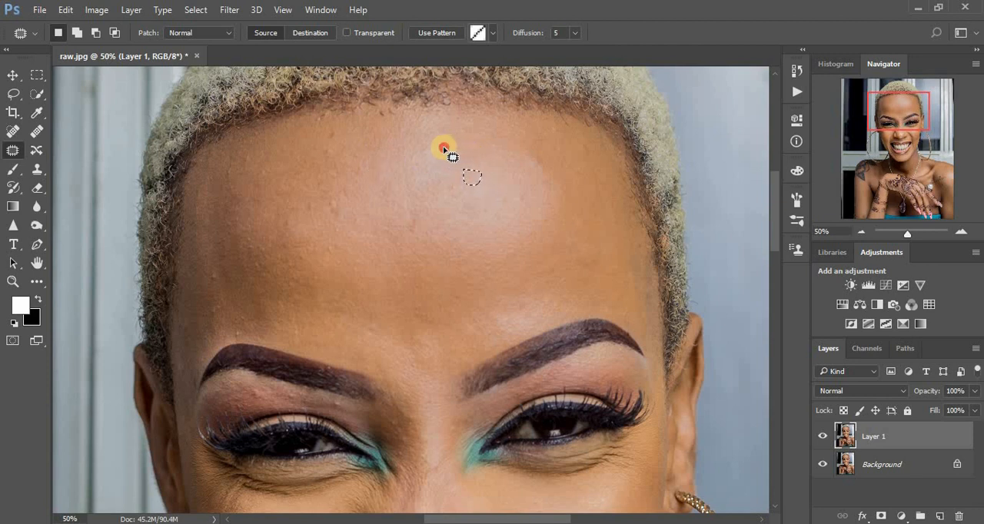
{"action": "left_click_drag", "start_coordinate": [449, 147], "coordinate": [455, 137]}
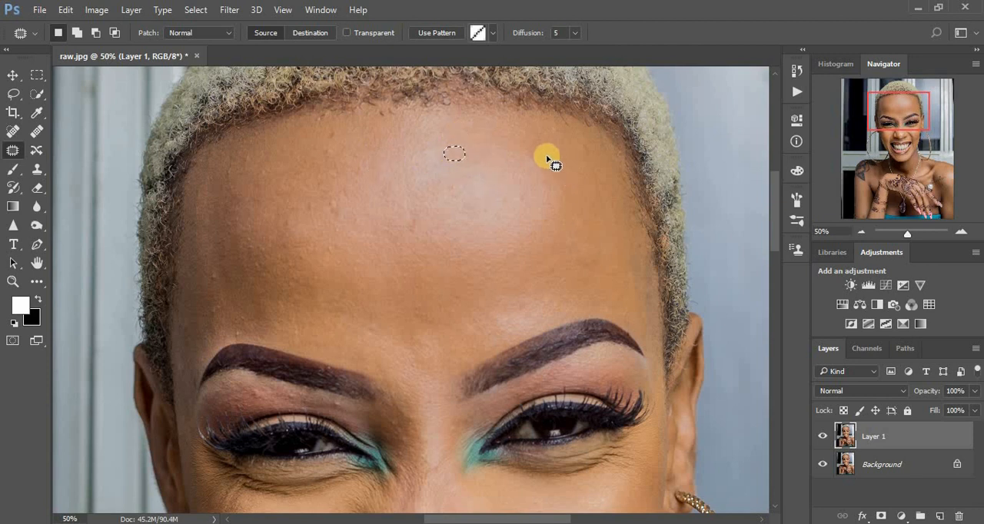
{"action": "mouse_move", "coordinate": [532, 156]}
{"action": "left_mouse_down"}
{"action": "mouse_move", "coordinate": [529, 171]}
{"action": "mouse_move", "coordinate": [541, 151]}
{"action": "left_mouse_up"}
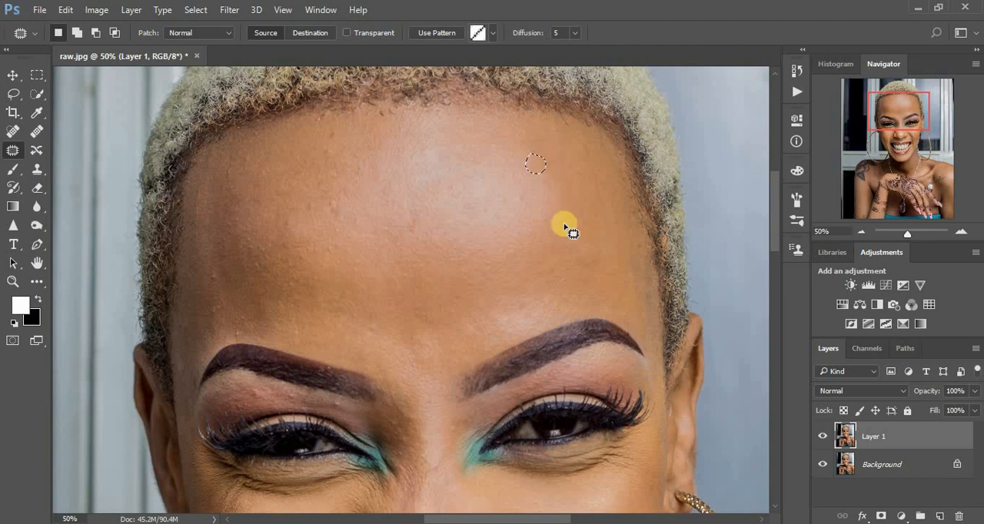
- Patch the leftover bumps on the forehead left of the highlight, below the hairline and near the temple on the photo's left
{"action": "mouse_move", "coordinate": [327, 195]}
{"action": "left_mouse_down"}
{"action": "mouse_move", "coordinate": [341, 220]}
{"action": "mouse_move", "coordinate": [332, 187]}
{"action": "left_mouse_up"}
{"action": "left_click_drag", "start_coordinate": [337, 145], "coordinate": [338, 147]}
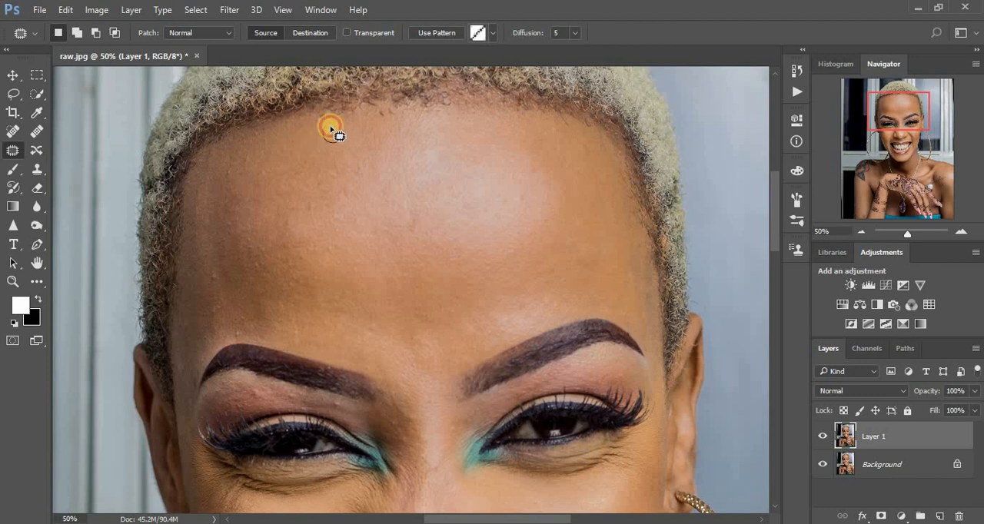
{"action": "mouse_move", "coordinate": [316, 129]}
{"action": "left_mouse_down"}
{"action": "mouse_move", "coordinate": [207, 279]}
{"action": "mouse_move", "coordinate": [215, 272]}
{"action": "left_mouse_up"}
{"action": "mouse_move", "coordinate": [217, 276]}
{"action": "left_mouse_down"}
{"action": "mouse_move", "coordinate": [239, 296]}
{"action": "mouse_move", "coordinate": [242, 326]}
{"action": "mouse_move", "coordinate": [207, 297]}
{"action": "mouse_move", "coordinate": [195, 325]}
{"action": "mouse_move", "coordinate": [182, 317]}
{"action": "left_mouse_up"}
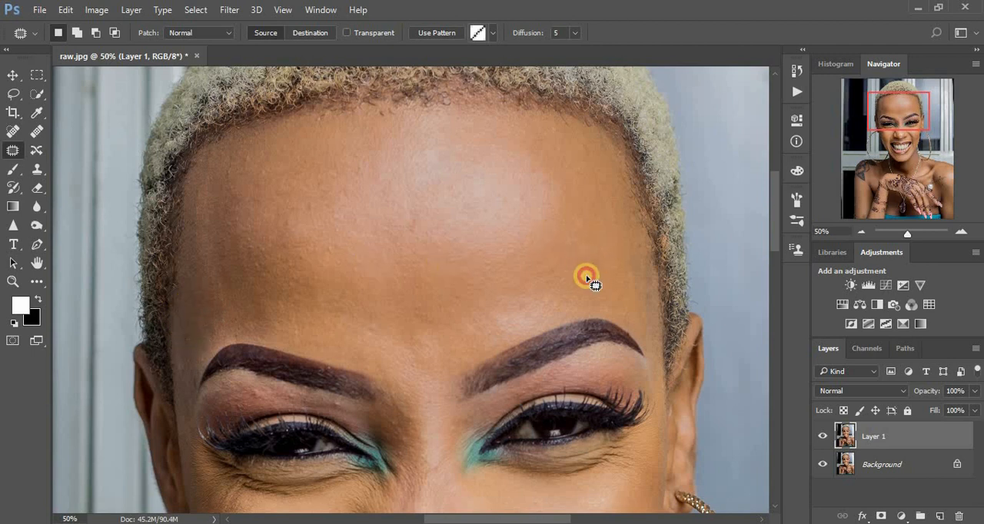
- Patch a spot above the eyebrow on the photo's right and the blemishes under the eyebrow on the photo's left
{"action": "left_click_drag", "start_coordinate": [586, 279], "coordinate": [588, 263]}
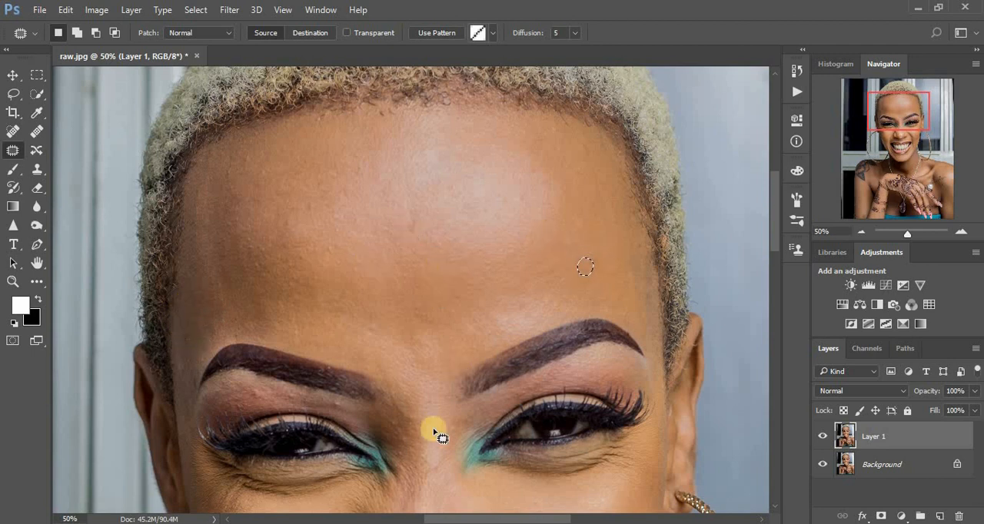
{"action": "left_click_drag", "start_coordinate": [338, 404], "coordinate": [353, 413]}
{"action": "mouse_move", "coordinate": [251, 391]}
{"action": "left_mouse_down"}
{"action": "mouse_move", "coordinate": [267, 394]}
{"action": "mouse_move", "coordinate": [251, 394]}
{"action": "left_mouse_up"}
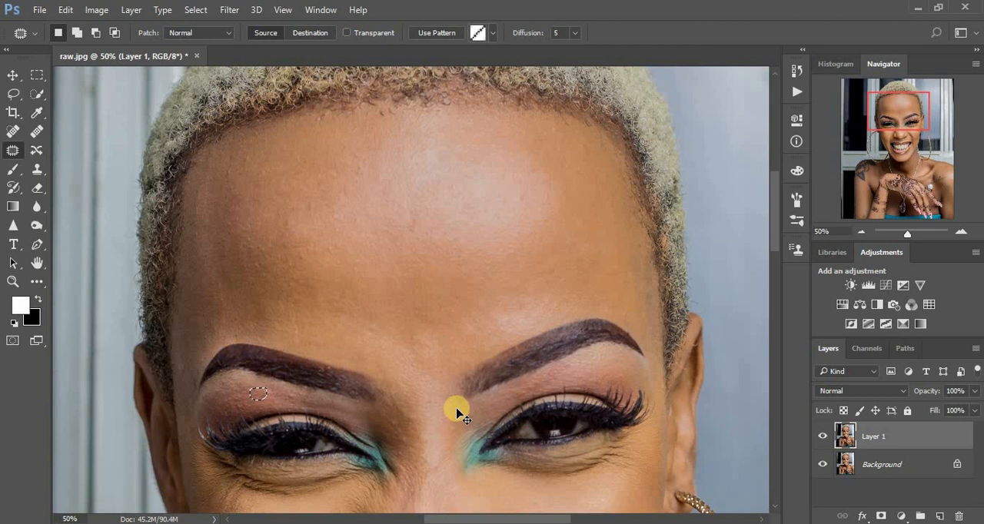
- Review the retouched face in the overall portrait and examine the skin around the mouth and chin up close
{"action": "key", "text": "ctrl+minus"}
{"action": "key", "text": "ctrl+minus"}
{"action": "key", "text": "ctrl+minus"}
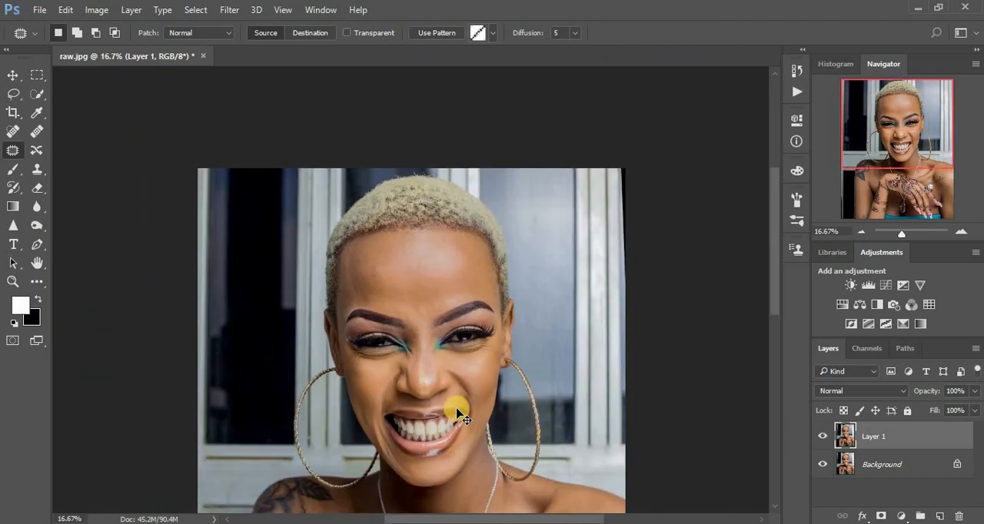
{"action": "key", "text": "ctrl+plus"}
{"action": "key", "text": "ctrl+plus"}
{"action": "key", "text": "ctrl+minus"}
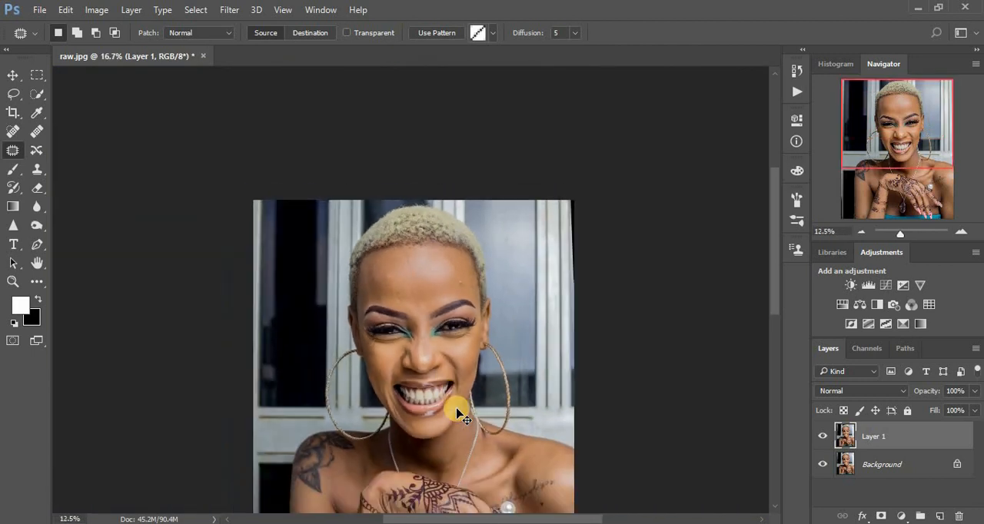
{"action": "key", "text": "ctrl+plus"}
{"action": "key", "text": "ctrl+plus"}
{"action": "key", "text": "ctrl+plus"}
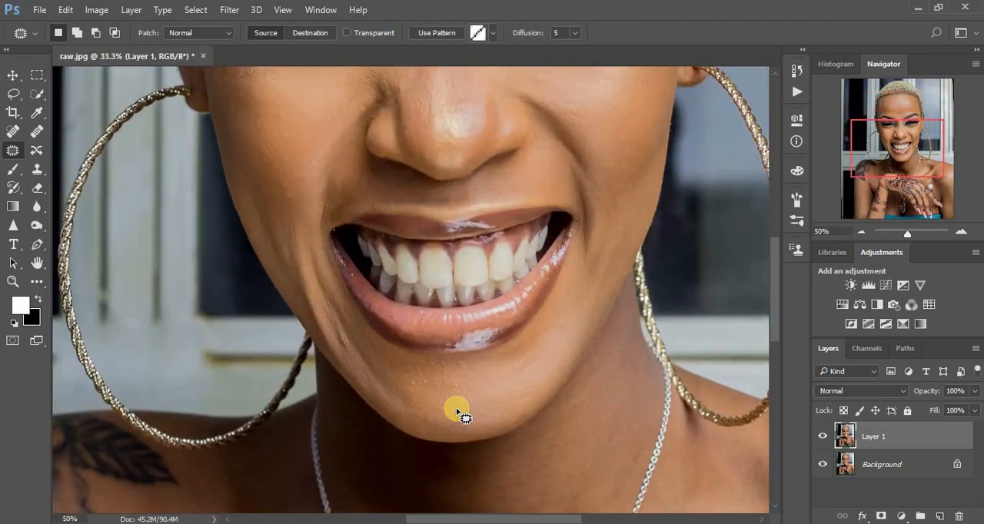
- Patch the mark on the upper chest inside the necklace and the white spot on the chest at the photo's left
{"action": "left_click_drag", "start_coordinate": [486, 429], "coordinate": [543, 143]}
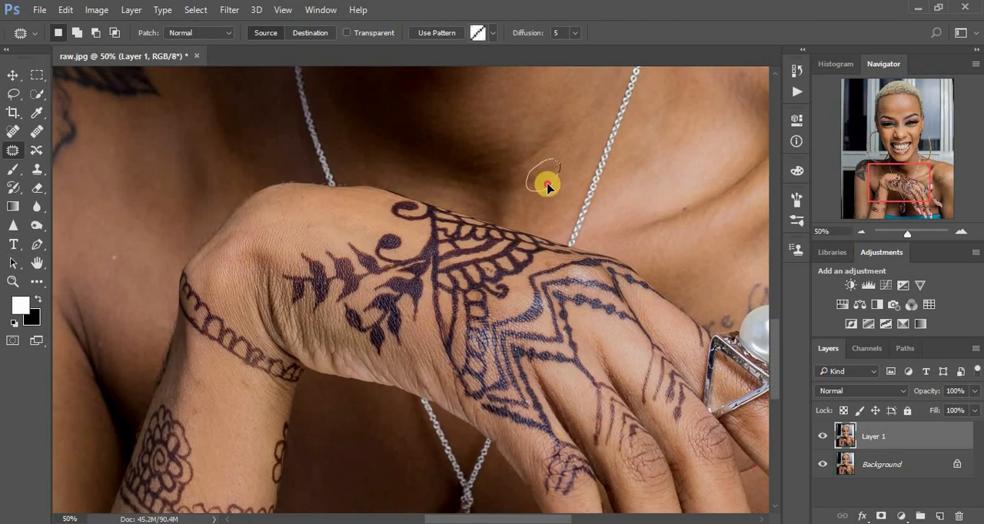
{"action": "mouse_move", "coordinate": [536, 170]}
{"action": "left_mouse_down"}
{"action": "mouse_move", "coordinate": [548, 149]}
{"action": "mouse_move", "coordinate": [534, 117]}
{"action": "mouse_move", "coordinate": [530, 168]}
{"action": "left_mouse_up"}
{"action": "mouse_move", "coordinate": [110, 249]}
{"action": "left_mouse_down"}
{"action": "mouse_move", "coordinate": [110, 230]}
{"action": "mouse_move", "coordinate": [104, 245]}
{"action": "left_mouse_up"}
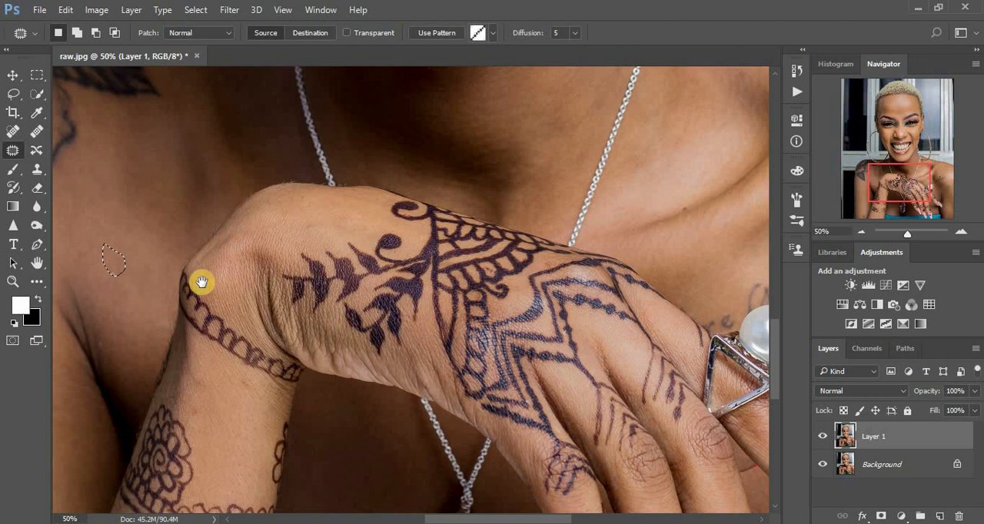
- Patch the upper end of the armpit crease on the photo's left and the small white spots around it
{"action": "left_click_drag", "start_coordinate": [199, 282], "coordinate": [366, 239]}
{"action": "mouse_move", "coordinate": [235, 252]}
{"action": "left_mouse_down"}
{"action": "mouse_move", "coordinate": [265, 311]}
{"action": "mouse_move", "coordinate": [238, 231]}
{"action": "mouse_move", "coordinate": [228, 261]}
{"action": "mouse_move", "coordinate": [286, 254]}
{"action": "left_mouse_up"}
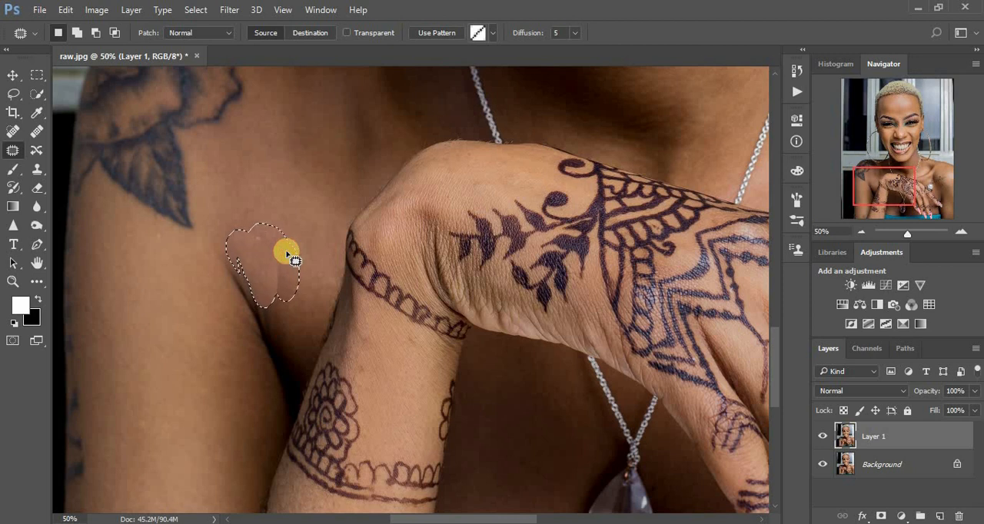
{"action": "left_click", "coordinate": [269, 200]}
{"action": "mouse_move", "coordinate": [222, 276]}
{"action": "left_mouse_down"}
{"action": "mouse_move", "coordinate": [246, 299]}
{"action": "mouse_move", "coordinate": [246, 248]}
{"action": "mouse_move", "coordinate": [189, 279]}
{"action": "left_mouse_up"}
{"action": "left_click", "coordinate": [305, 234]}
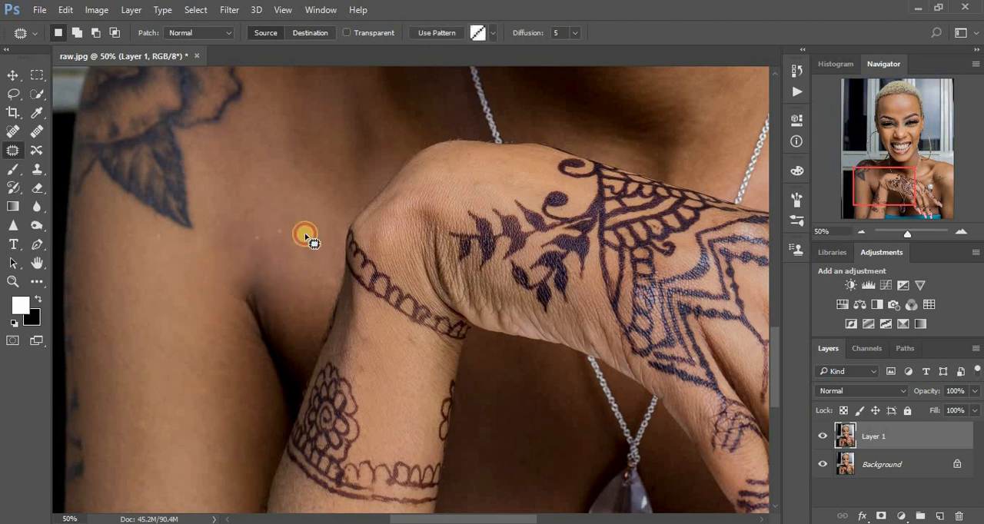
{"action": "mouse_move", "coordinate": [254, 244]}
{"action": "left_mouse_down"}
{"action": "mouse_move", "coordinate": [259, 237]}
{"action": "mouse_move", "coordinate": [279, 254]}
{"action": "mouse_move", "coordinate": [274, 223]}
{"action": "mouse_move", "coordinate": [293, 232]}
{"action": "mouse_move", "coordinate": [285, 211]}
{"action": "mouse_move", "coordinate": [282, 219]}
{"action": "left_mouse_up"}
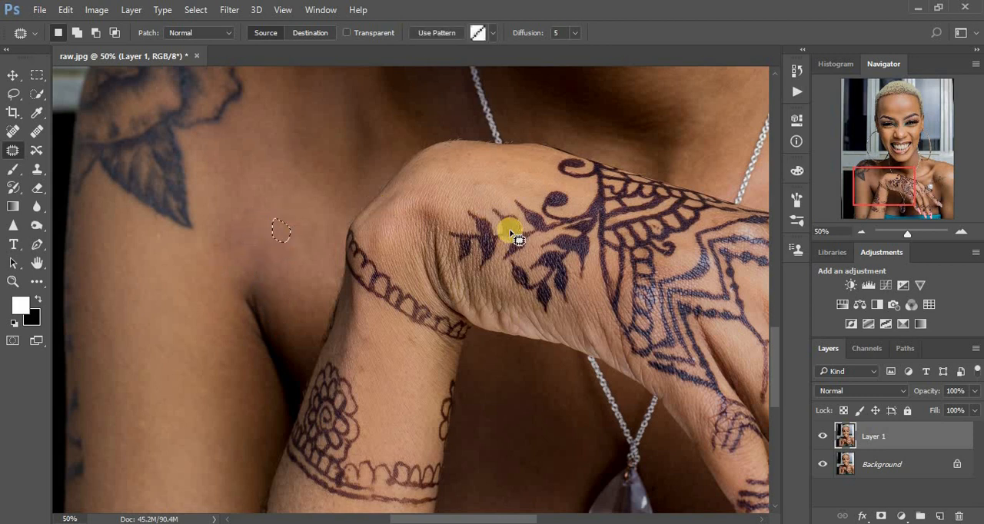
- Patch the torso skin beside the raised forearm and the dark mark at the lower end of the arm on the photo's left
{"action": "scroll", "coordinate": [561, 349], "scroll_direction": "down", "scroll_amount": 5}
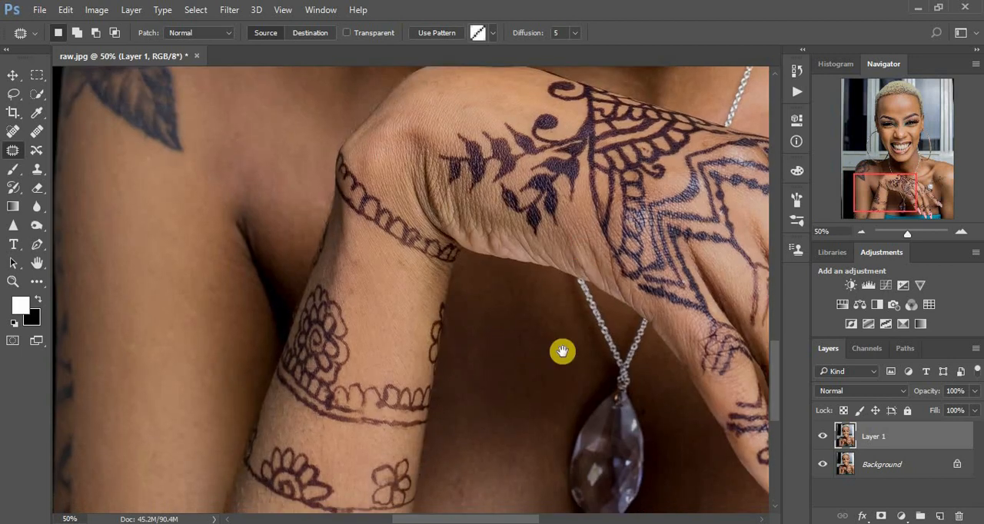
{"action": "mouse_move", "coordinate": [512, 410]}
{"action": "left_mouse_down"}
{"action": "mouse_move", "coordinate": [528, 327]}
{"action": "mouse_move", "coordinate": [477, 348]}
{"action": "left_mouse_up"}
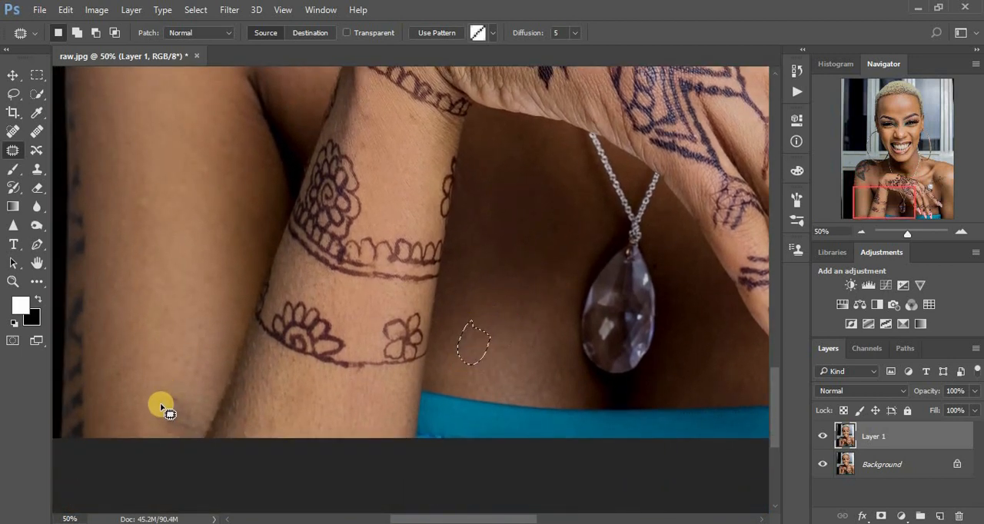
{"action": "mouse_move", "coordinate": [158, 409]}
{"action": "left_mouse_down"}
{"action": "mouse_move", "coordinate": [191, 434]}
{"action": "mouse_move", "coordinate": [202, 395]}
{"action": "mouse_move", "coordinate": [159, 407]}
{"action": "left_mouse_up"}
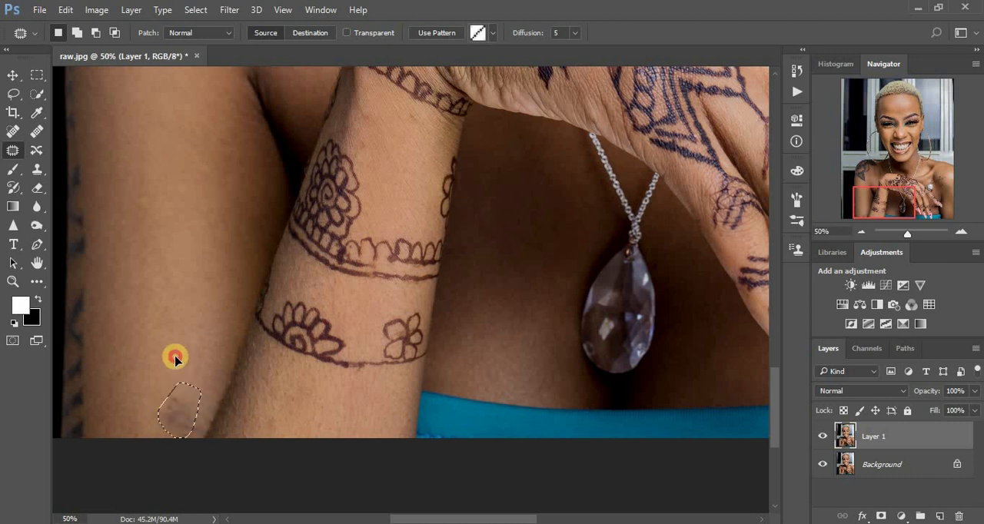
- Patch the skin visible between the ring finger and little finger of the hennaed hand, and clear the selection
{"action": "left_click_drag", "start_coordinate": [512, 314], "coordinate": [395, 323]}
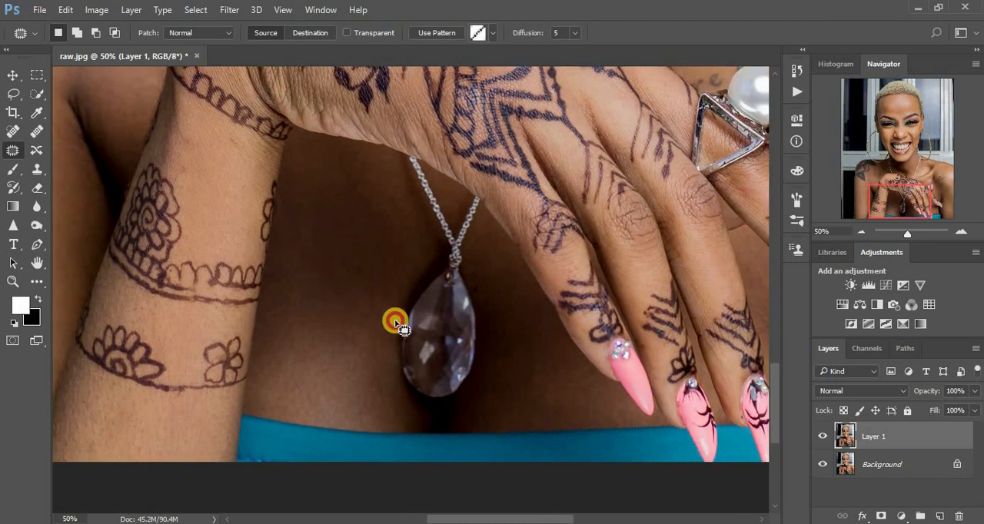
{"action": "left_click_drag", "start_coordinate": [676, 302], "coordinate": [500, 314]}
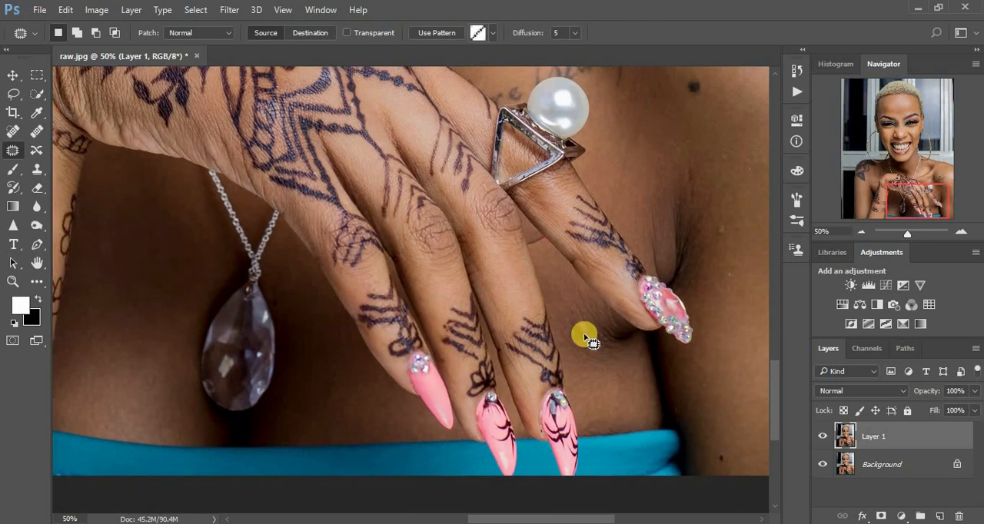
{"action": "mouse_move", "coordinate": [576, 307]}
{"action": "left_mouse_down"}
{"action": "mouse_move", "coordinate": [604, 332]}
{"action": "mouse_move", "coordinate": [554, 288]}
{"action": "left_mouse_up"}
{"action": "left_click", "coordinate": [623, 377]}
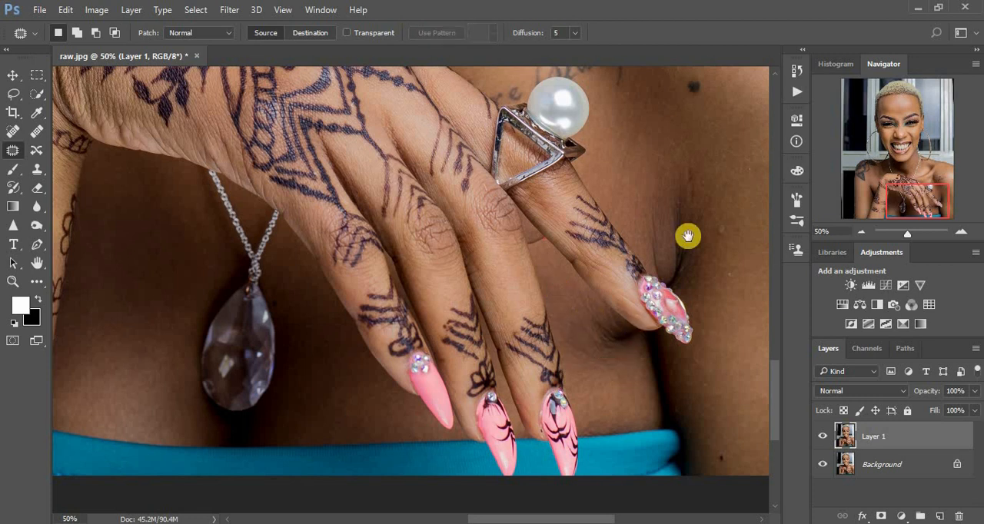
- Patch the armpit crease above the jewelled little fingernail using the smooth skin beside it, and clear the selection
{"action": "mouse_move", "coordinate": [687, 235]}
{"action": "left_mouse_down"}
{"action": "mouse_move", "coordinate": [610, 248]}
{"action": "mouse_move", "coordinate": [652, 238]}
{"action": "mouse_move", "coordinate": [653, 251]}
{"action": "mouse_move", "coordinate": [631, 234]}
{"action": "mouse_move", "coordinate": [622, 185]}
{"action": "mouse_move", "coordinate": [661, 187]}
{"action": "mouse_move", "coordinate": [599, 226]}
{"action": "mouse_move", "coordinate": [593, 220]}
{"action": "mouse_move", "coordinate": [635, 257]}
{"action": "mouse_move", "coordinate": [607, 196]}
{"action": "mouse_move", "coordinate": [630, 182]}
{"action": "left_mouse_up"}
{"action": "left_click_drag", "start_coordinate": [623, 230], "coordinate": [652, 244]}
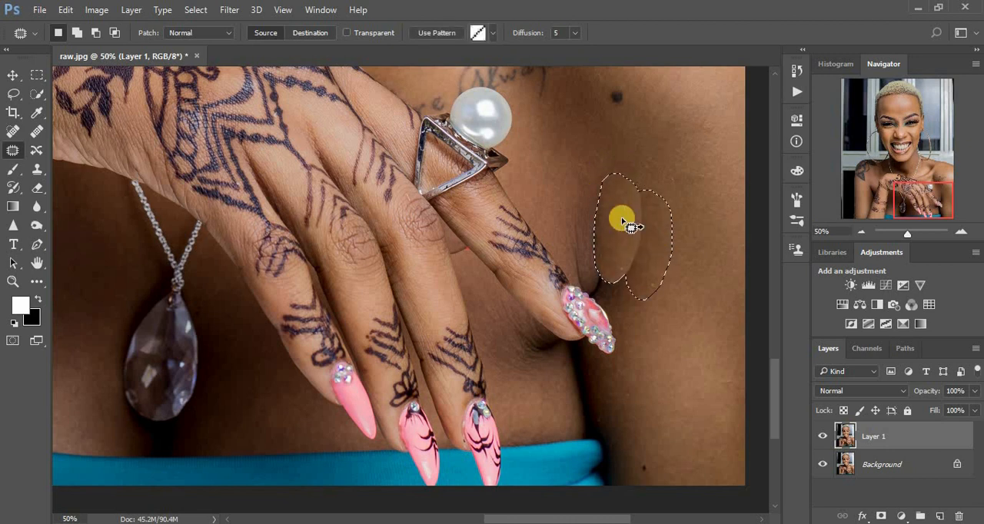
{"action": "left_click", "coordinate": [588, 185]}
{"action": "mouse_move", "coordinate": [588, 242]}
{"action": "left_mouse_down"}
{"action": "mouse_move", "coordinate": [577, 264]}
{"action": "mouse_move", "coordinate": [587, 204]}
{"action": "mouse_move", "coordinate": [558, 198]}
{"action": "mouse_move", "coordinate": [578, 265]}
{"action": "mouse_move", "coordinate": [599, 286]}
{"action": "mouse_move", "coordinate": [640, 238]}
{"action": "left_mouse_up"}
{"action": "left_click", "coordinate": [662, 168]}
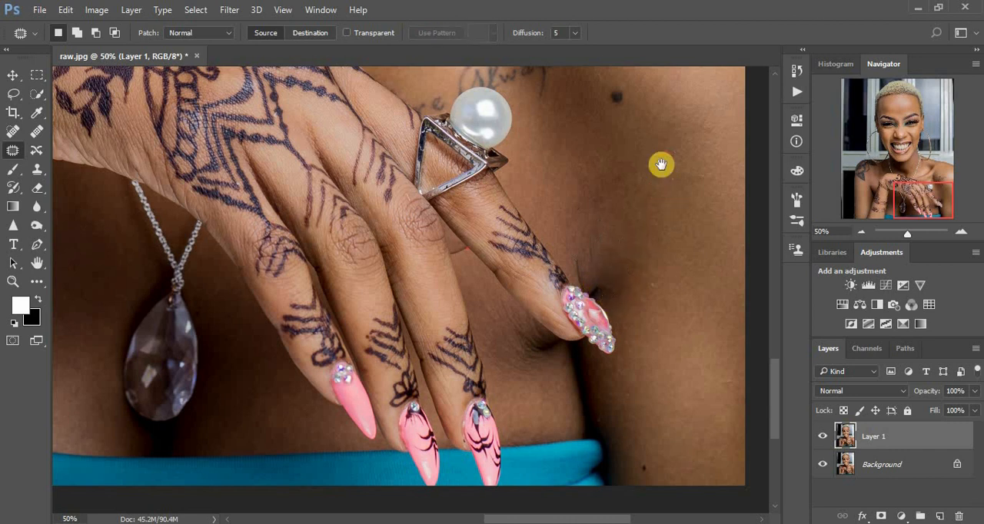
- Patch the spot on the outer arm beside the mole and the blemishes on top of the shoulder on the photo's right
{"action": "left_click_drag", "start_coordinate": [661, 164], "coordinate": [589, 320]}
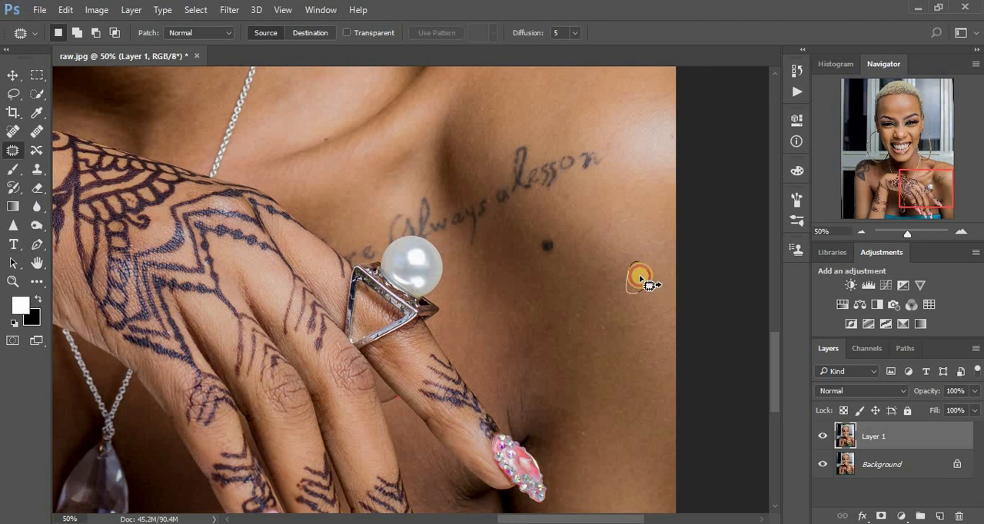
{"action": "left_click_drag", "start_coordinate": [640, 277], "coordinate": [644, 292]}
{"action": "left_click_drag", "start_coordinate": [607, 166], "coordinate": [640, 302]}
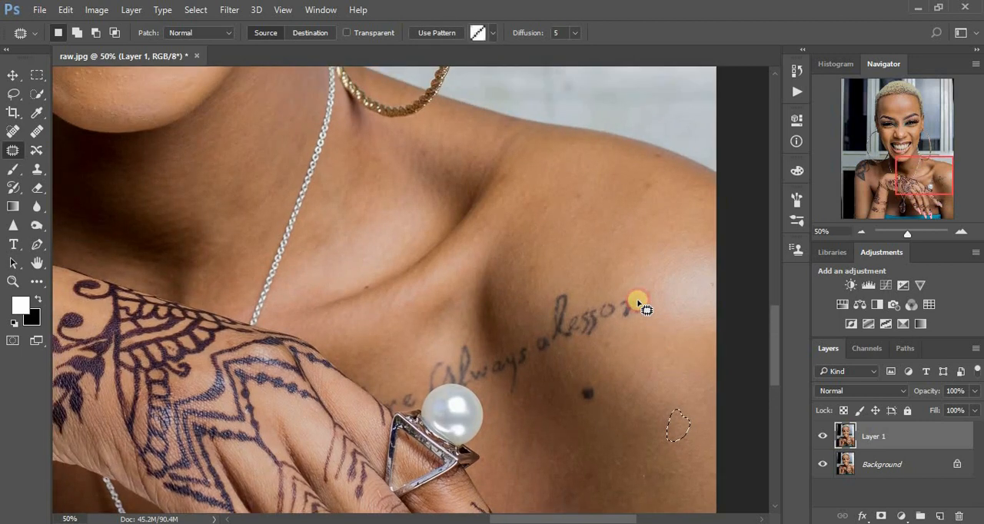
{"action": "left_click_drag", "start_coordinate": [647, 171], "coordinate": [651, 166]}
{"action": "left_click_drag", "start_coordinate": [652, 184], "coordinate": [632, 188]}
{"action": "mouse_move", "coordinate": [654, 151]}
{"action": "left_mouse_down"}
{"action": "mouse_move", "coordinate": [677, 163]}
{"action": "mouse_move", "coordinate": [655, 165]}
{"action": "left_mouse_up"}
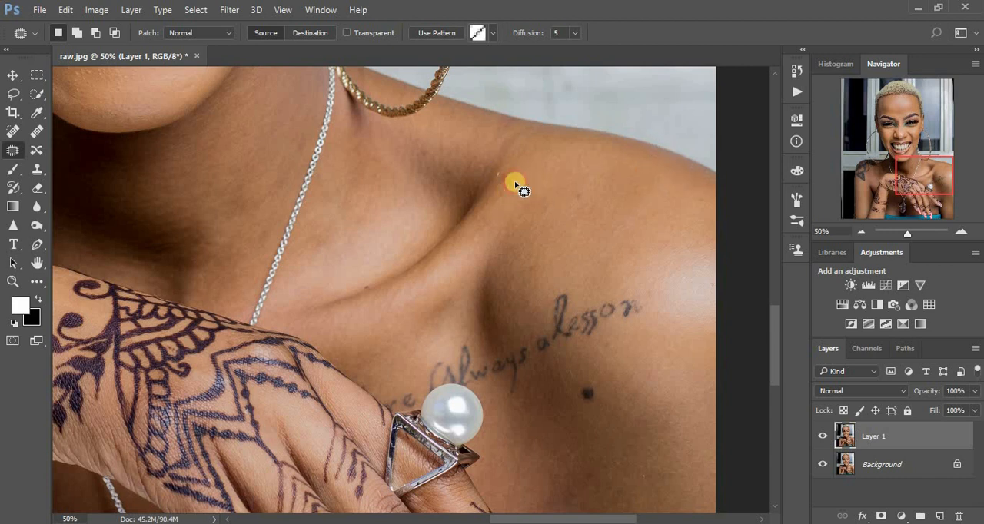
- Patch the spot at the outer end of the collarbone on the photo's right and one beside the necklace on the photo's left
{"action": "left_click_drag", "start_coordinate": [511, 180], "coordinate": [507, 191]}
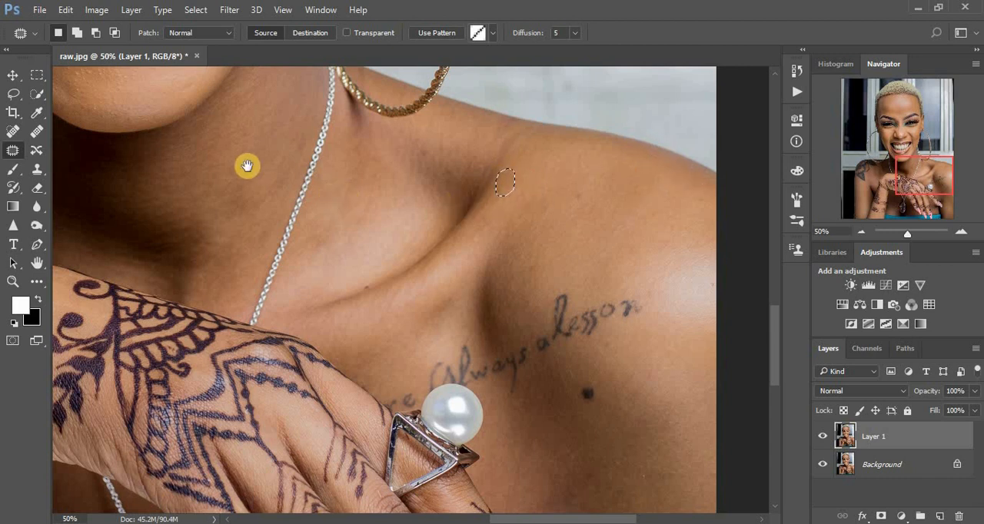
{"action": "left_click_drag", "start_coordinate": [247, 166], "coordinate": [457, 266]}
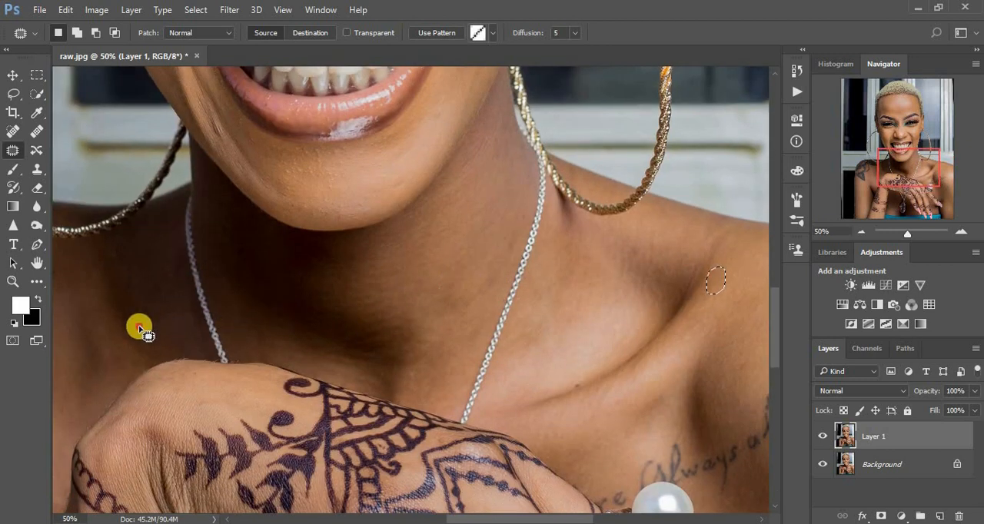
{"action": "mouse_move", "coordinate": [139, 328]}
{"action": "left_mouse_down"}
{"action": "mouse_move", "coordinate": [147, 325]}
{"action": "mouse_move", "coordinate": [131, 339]}
{"action": "mouse_move", "coordinate": [140, 330]}
{"action": "left_mouse_up"}
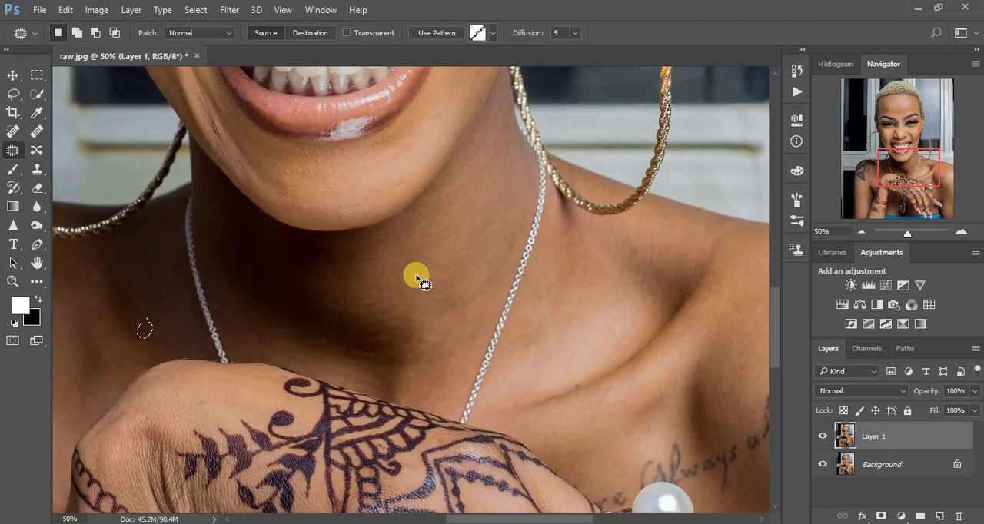
- Compare the whole portrait before and after retouching by toggling the visibility of Layer 1
{"action": "scroll", "coordinate": [416, 278], "scroll_direction": "down", "scroll_amount": 3}
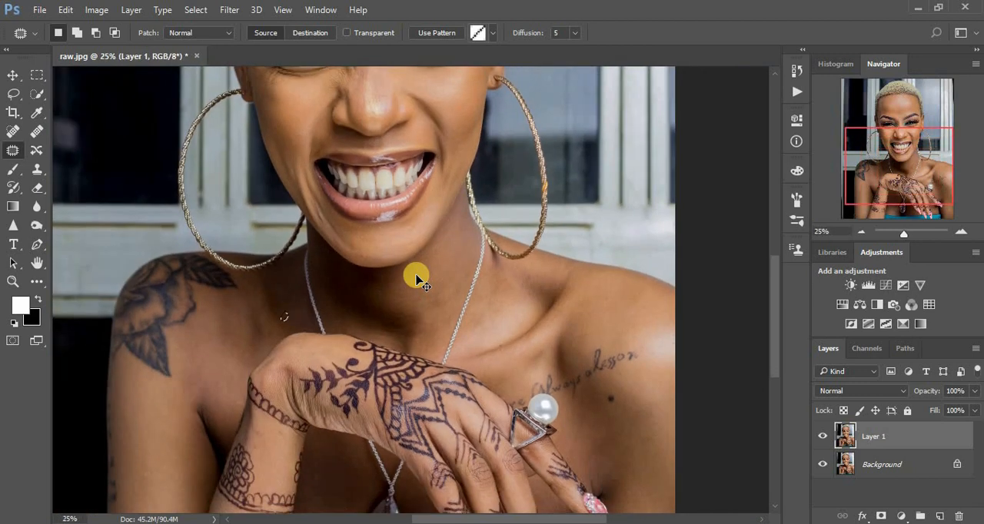
{"action": "scroll", "coordinate": [416, 278], "scroll_direction": "down", "scroll_amount": 1}
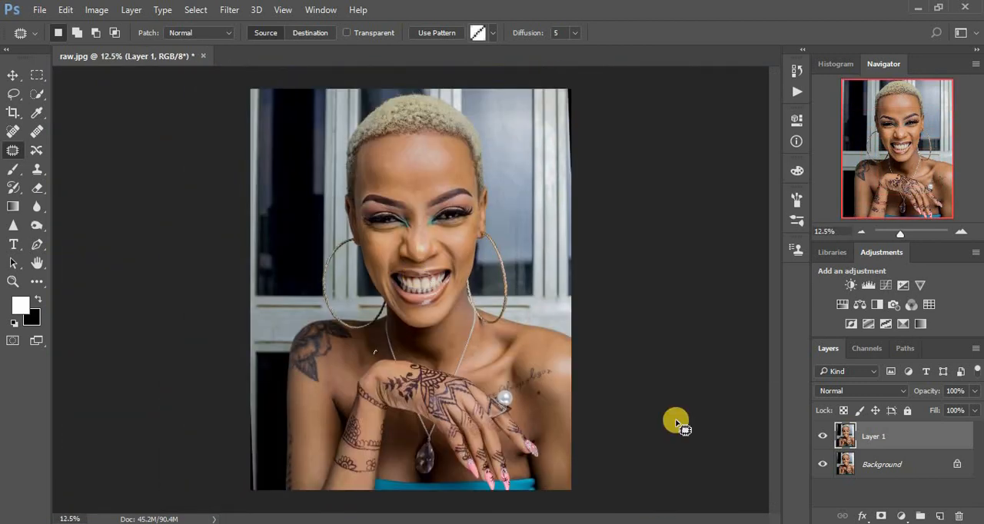
{"action": "left_click", "coordinate": [822, 438]}
{"action": "left_click", "coordinate": [822, 437]}
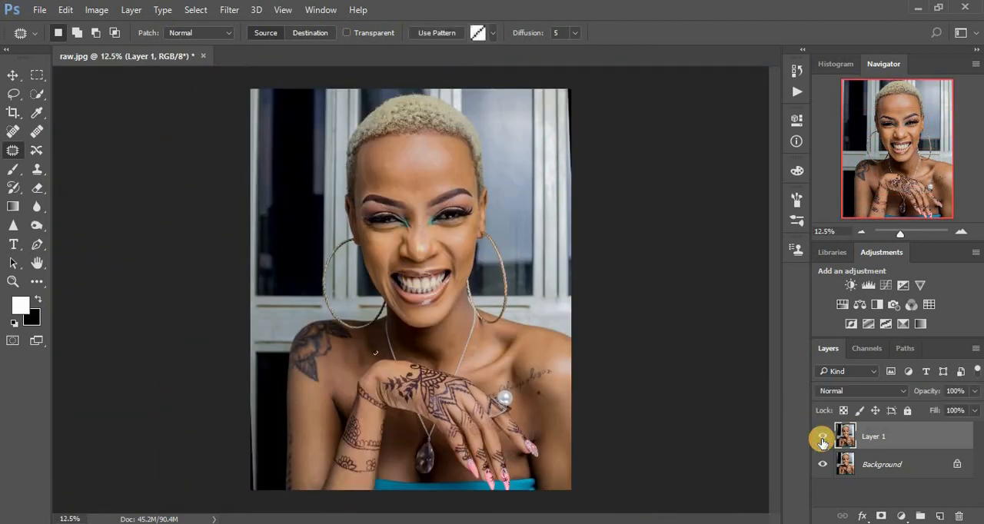
{"action": "left_click", "coordinate": [822, 439]}
{"action": "left_click", "coordinate": [823, 438]}
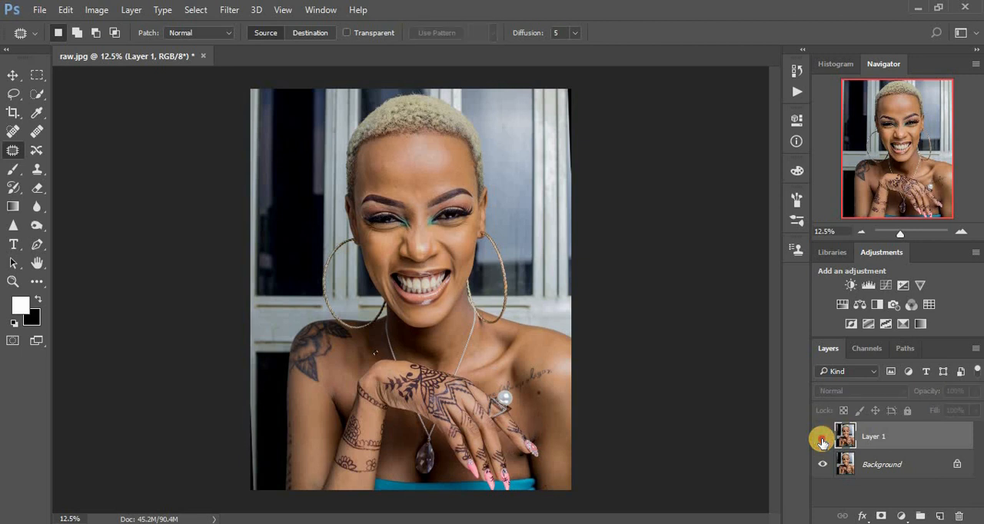
- Show Layer 1 with no selection active and duplicate it as a new layer
{"action": "left_click", "coordinate": [822, 439]}
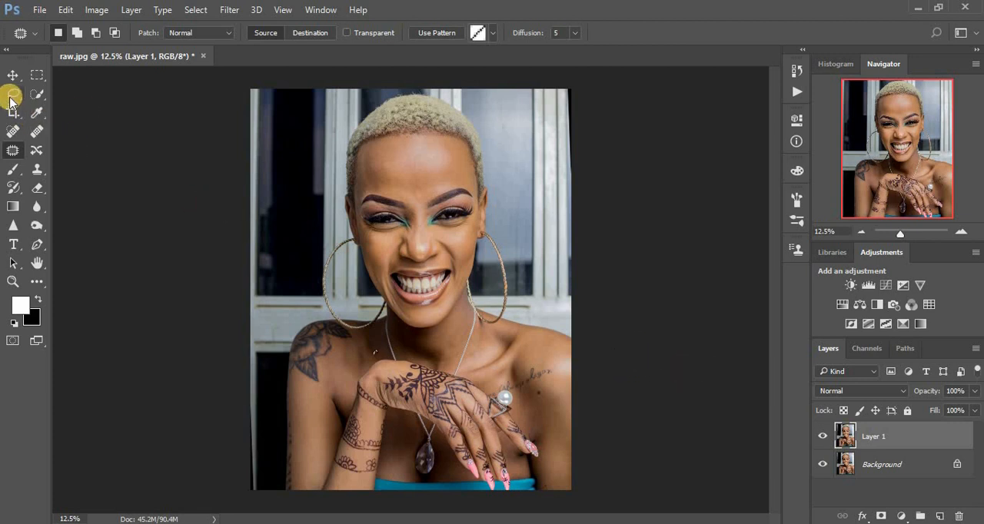
{"action": "left_click", "coordinate": [339, 260]}
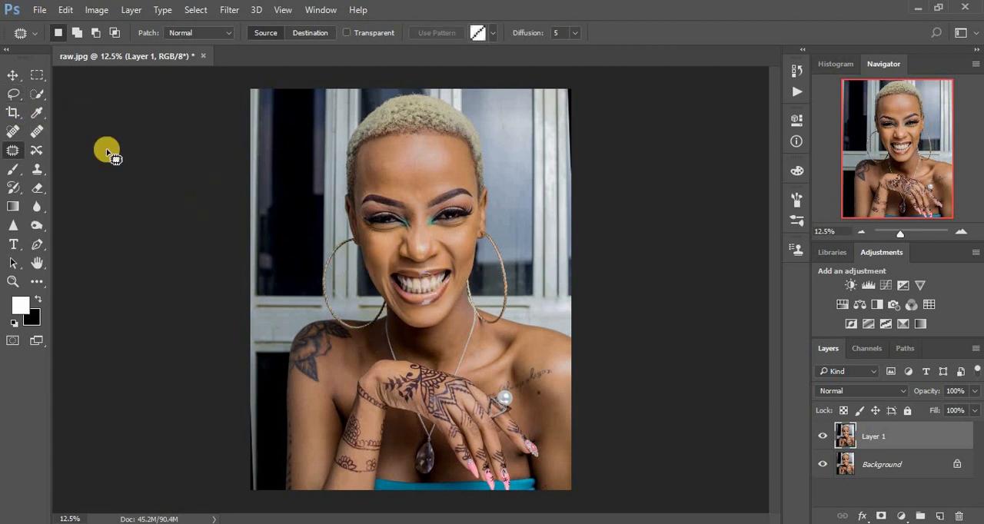
{"action": "left_click", "coordinate": [14, 93]}
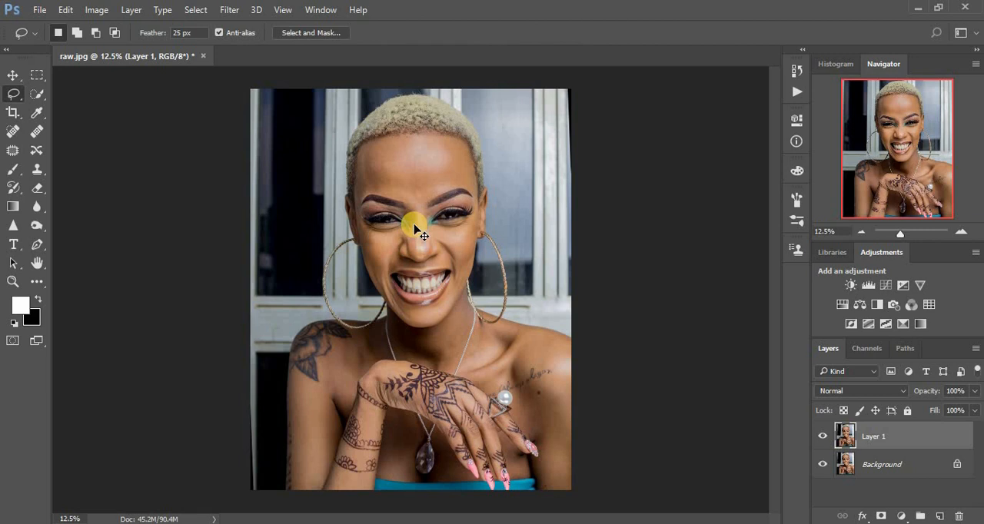
{"action": "key", "text": "ctrl+j"}
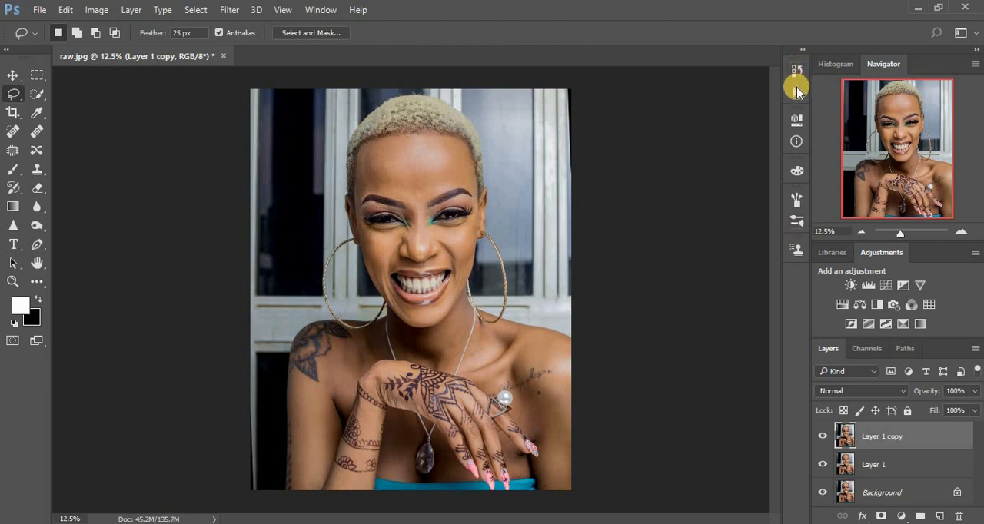
- Run the Frequency Separation action on the duplicated layer, using a Gaussian Blur radius of 9 pixels
{"action": "left_click", "coordinate": [797, 86]}
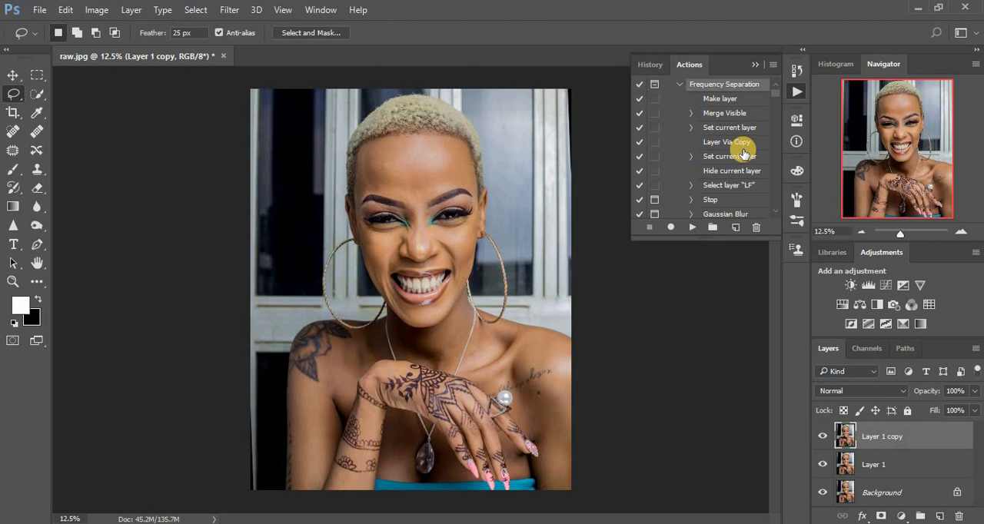
{"action": "left_click", "coordinate": [690, 229]}
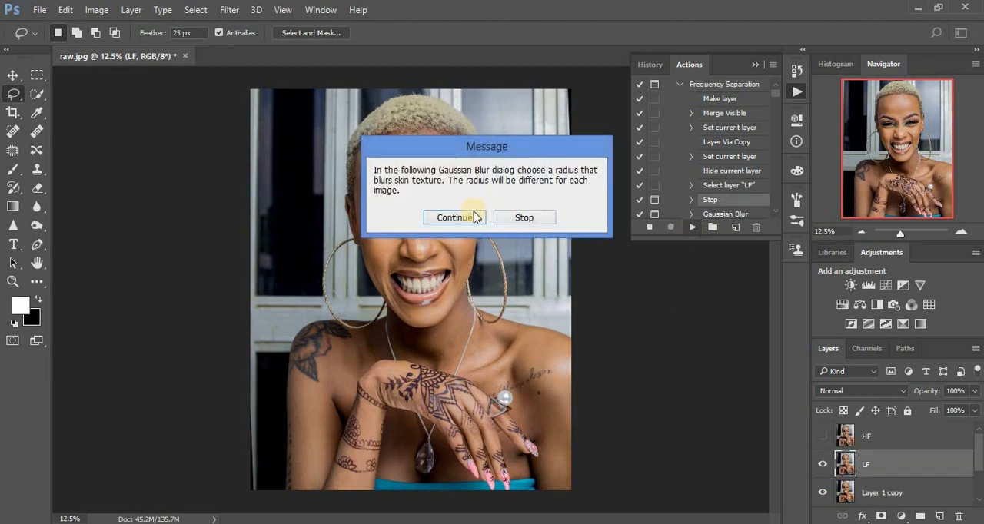
{"action": "left_click", "coordinate": [462, 218]}
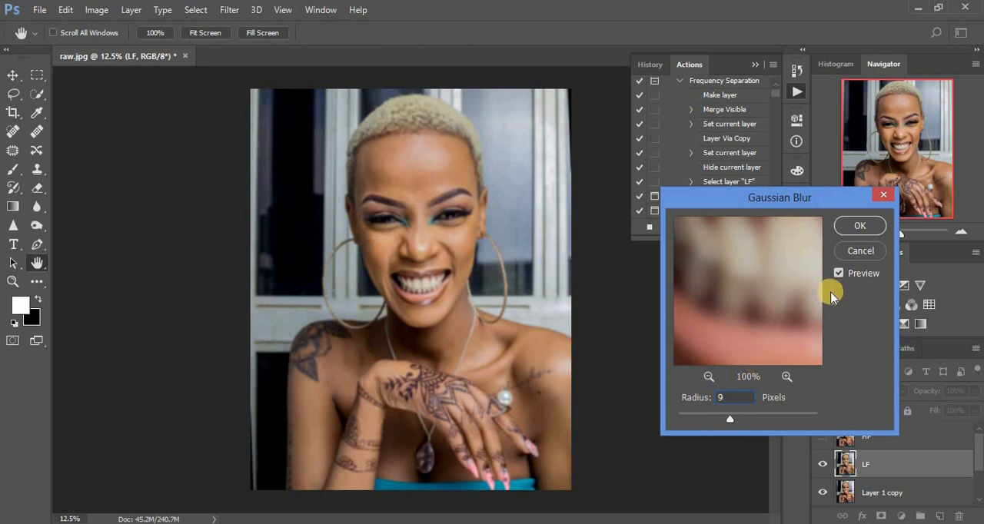
{"action": "left_click", "coordinate": [730, 420]}
{"action": "left_click", "coordinate": [853, 225]}
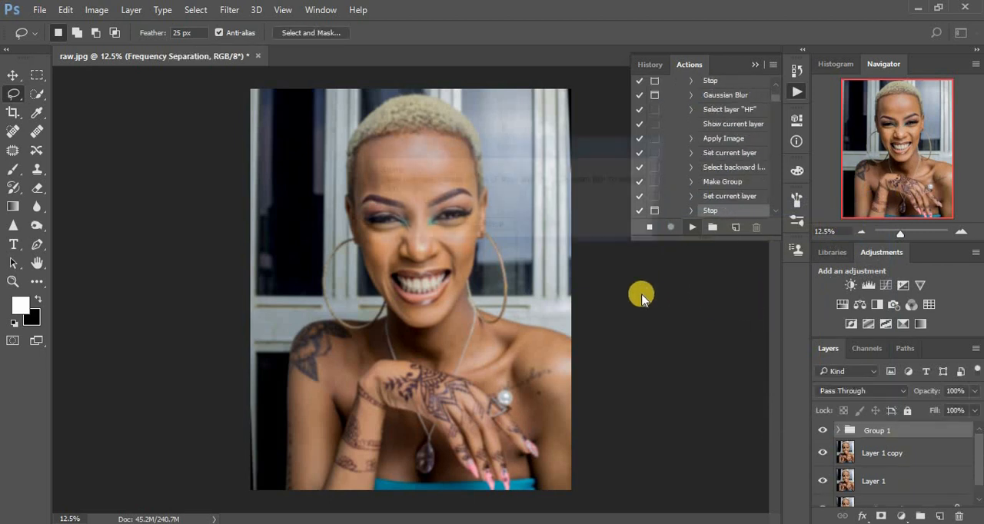
{"action": "left_click", "coordinate": [485, 229]}
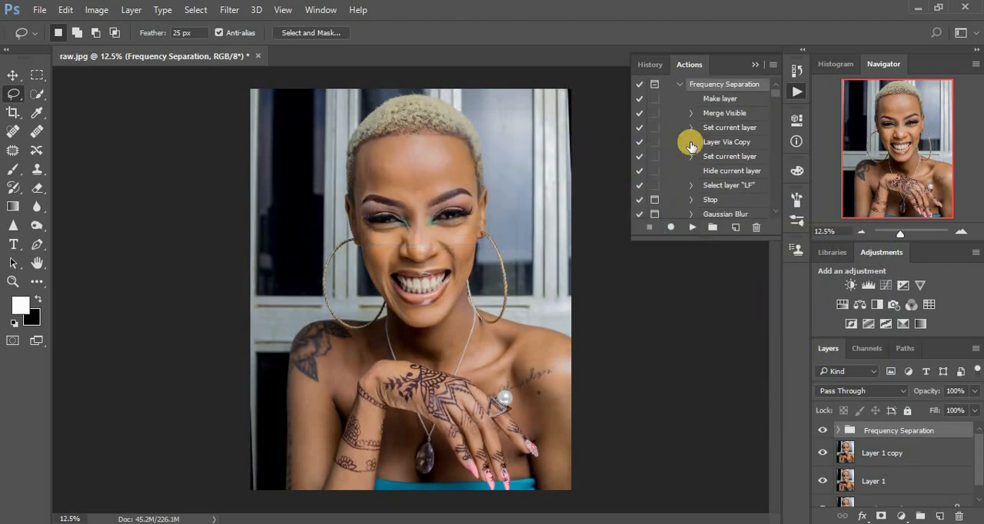
{"action": "left_click", "coordinate": [754, 68]}
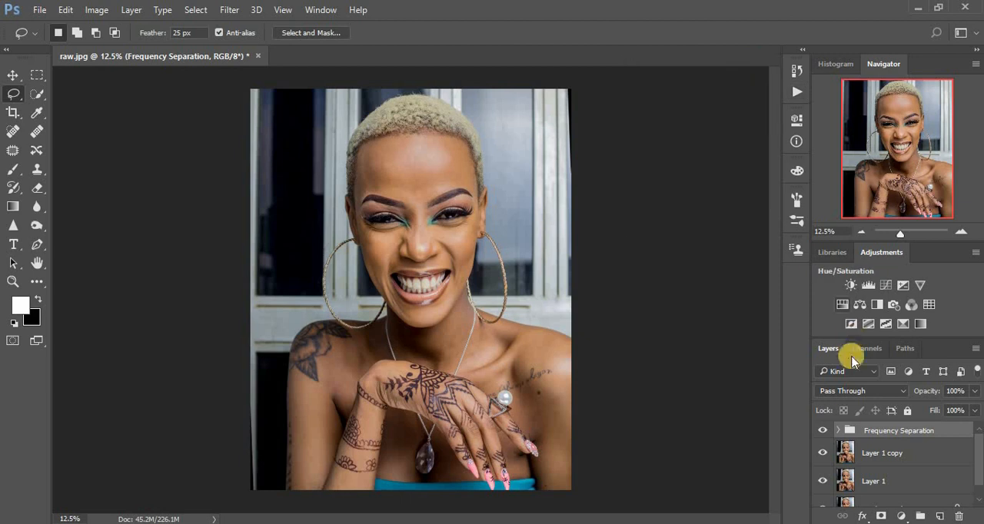
- Select the LF layer inside the Frequency Separation group and activate the Mixer Brush tool
{"action": "left_click", "coordinate": [838, 432]}
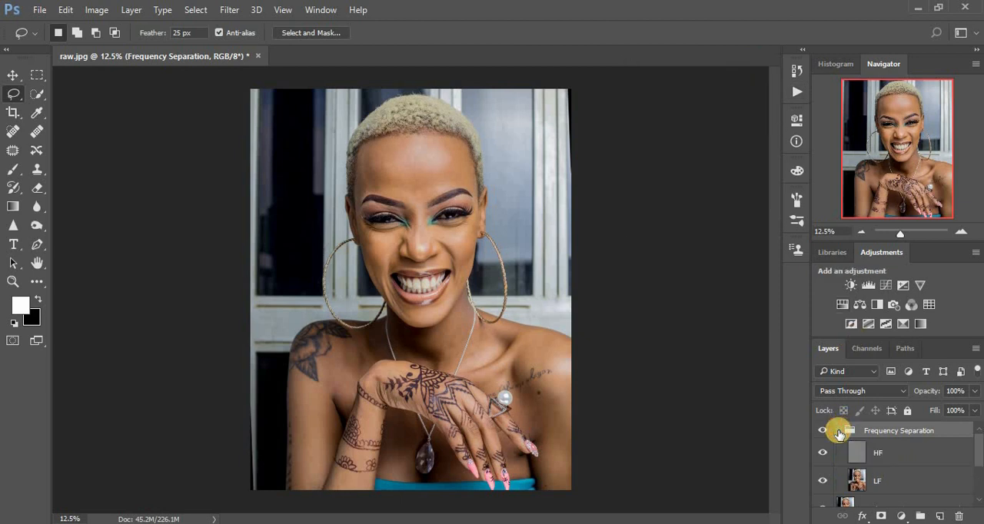
{"action": "left_click", "coordinate": [855, 482]}
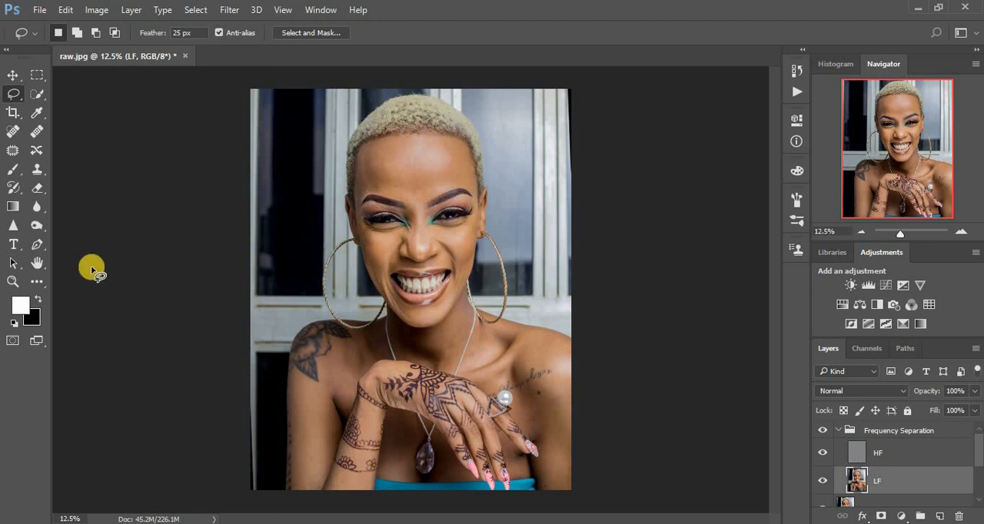
{"action": "left_click", "coordinate": [17, 173]}
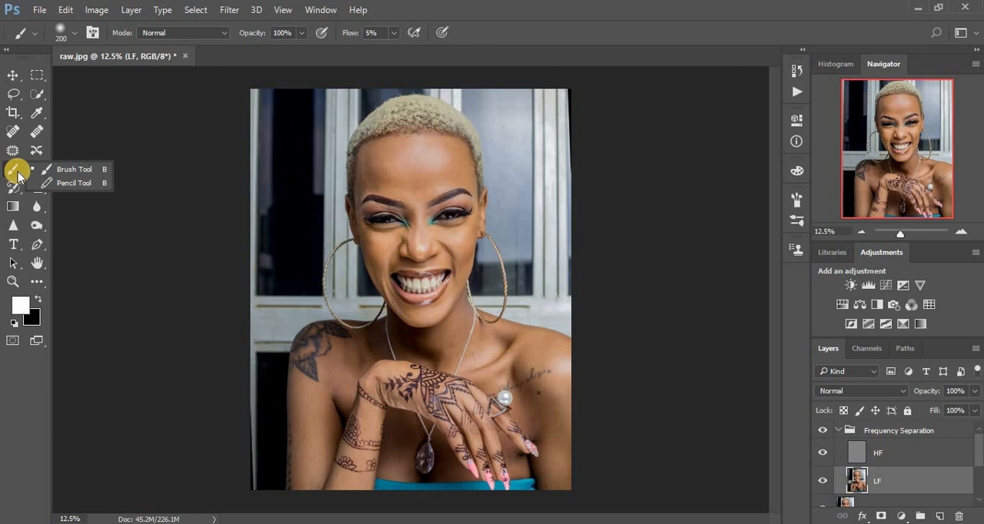
{"action": "left_click", "coordinate": [17, 175]}
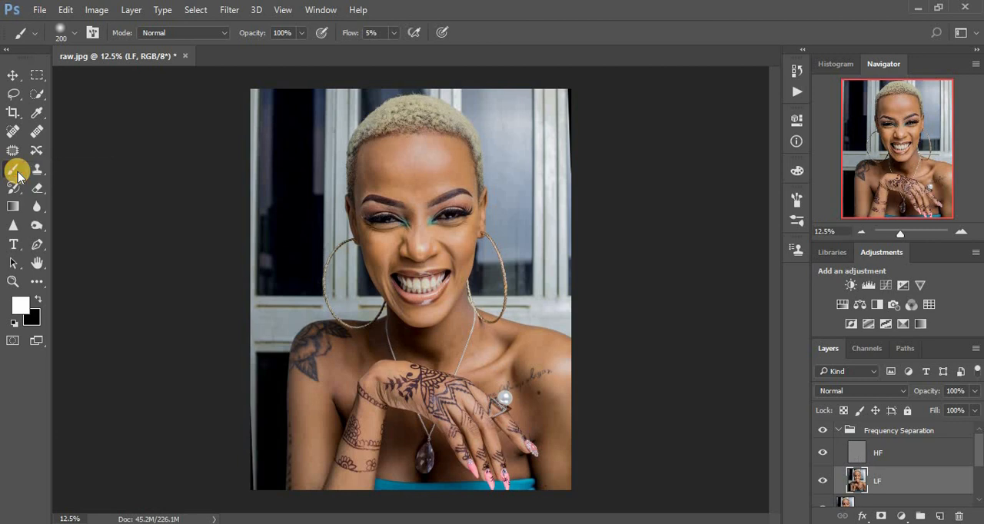
{"action": "left_click", "coordinate": [38, 284]}
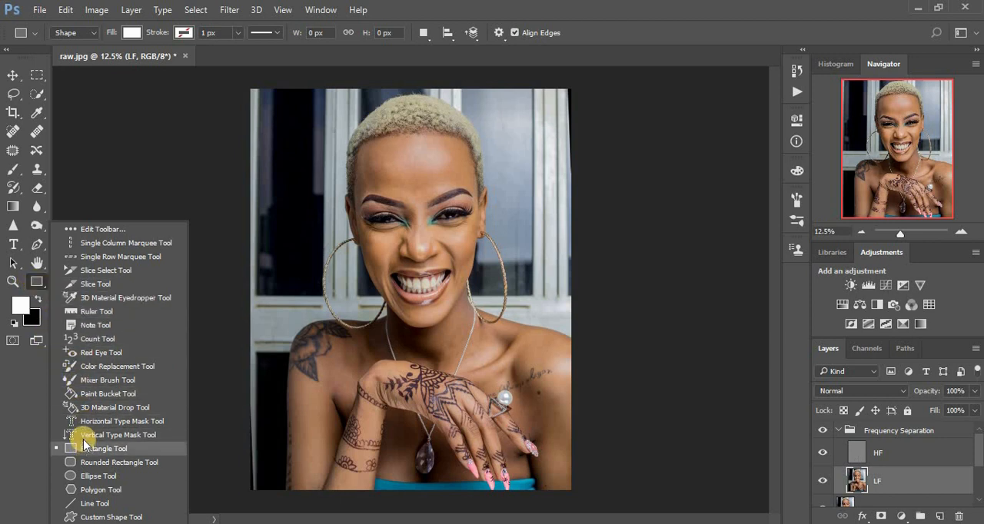
{"action": "left_click", "coordinate": [108, 380]}
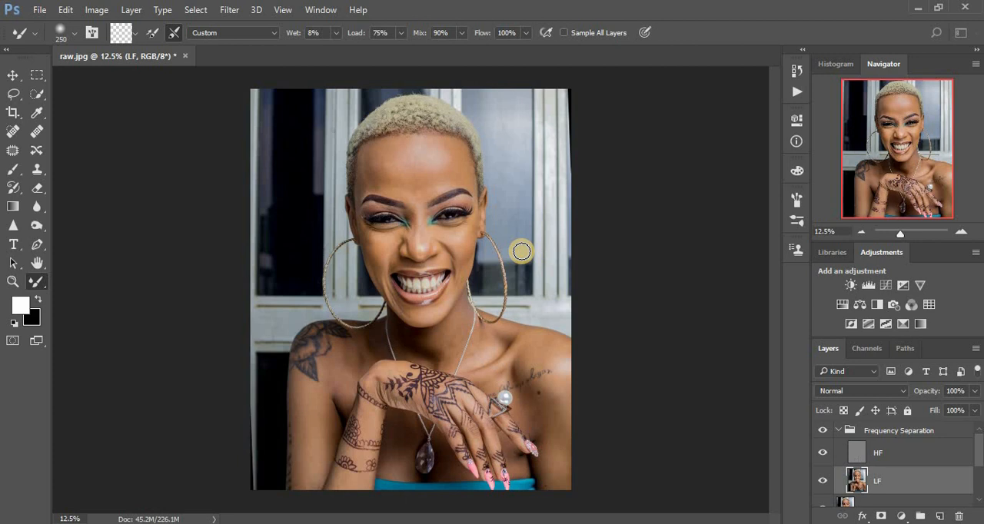
- Blend the forehead skin with the Mixer Brush at size 250 and compare by toggling the Frequency Separation group's visibility
{"action": "key", "text": "ctrl+plus"}
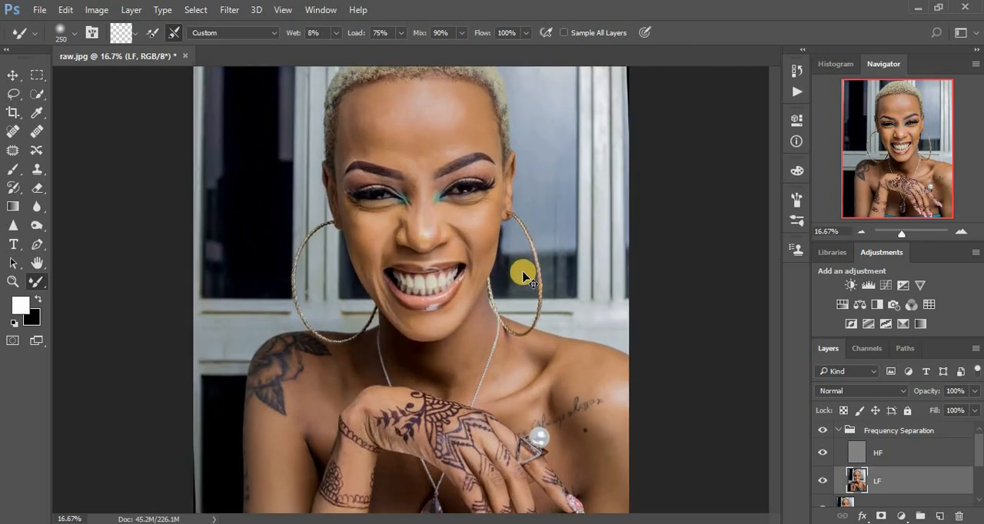
{"action": "key", "text": "ctrl+plus"}
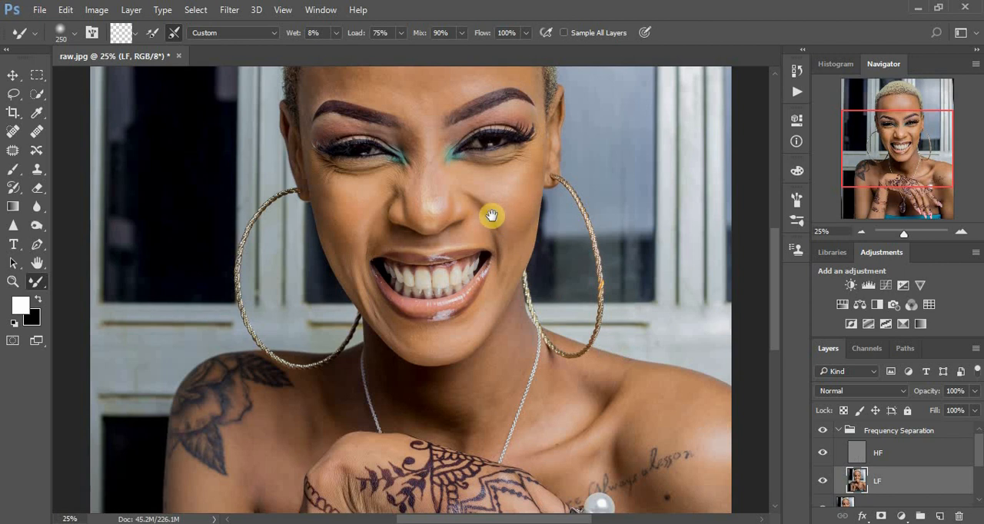
{"action": "left_click_drag", "start_coordinate": [492, 216], "coordinate": [495, 345]}
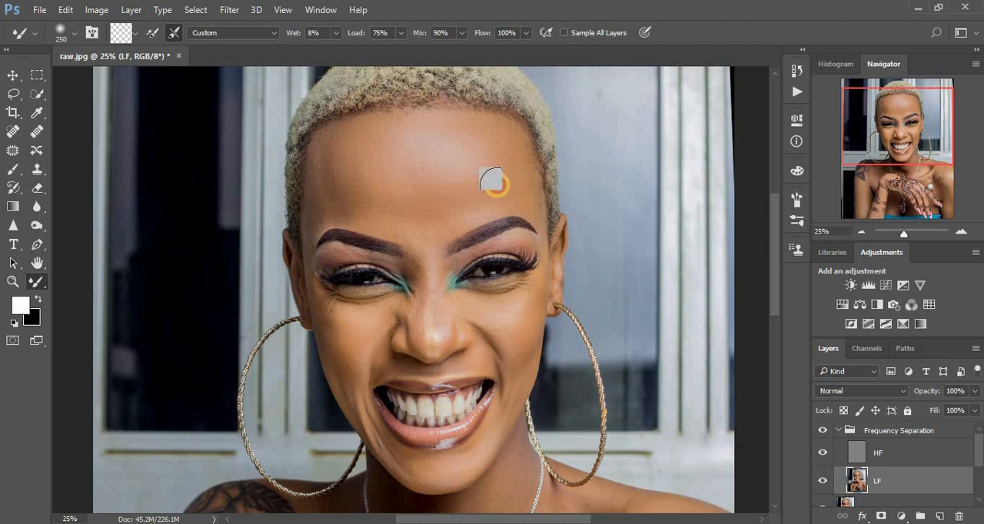
{"action": "left_click", "coordinate": [821, 433]}
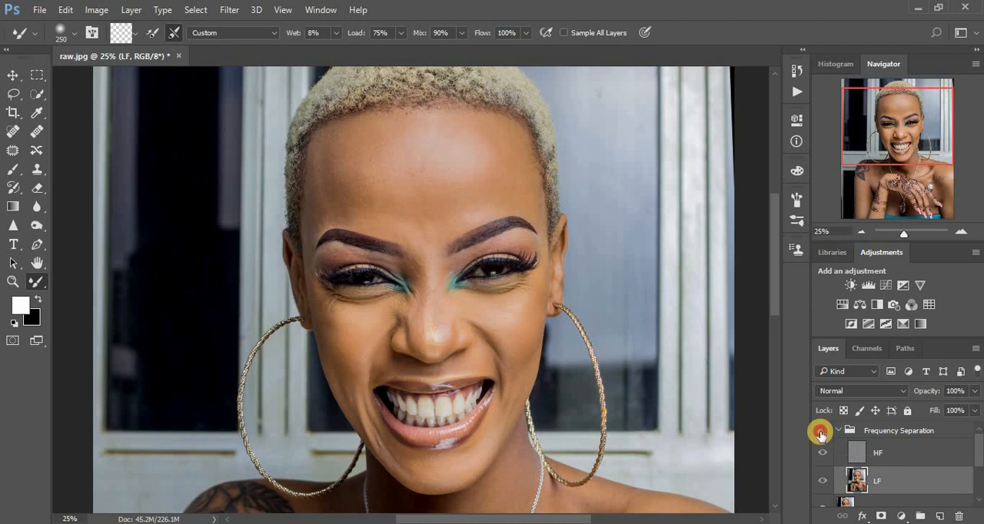
{"action": "left_click", "coordinate": [821, 433]}
{"action": "left_click_drag", "start_coordinate": [423, 169], "coordinate": [495, 163]}
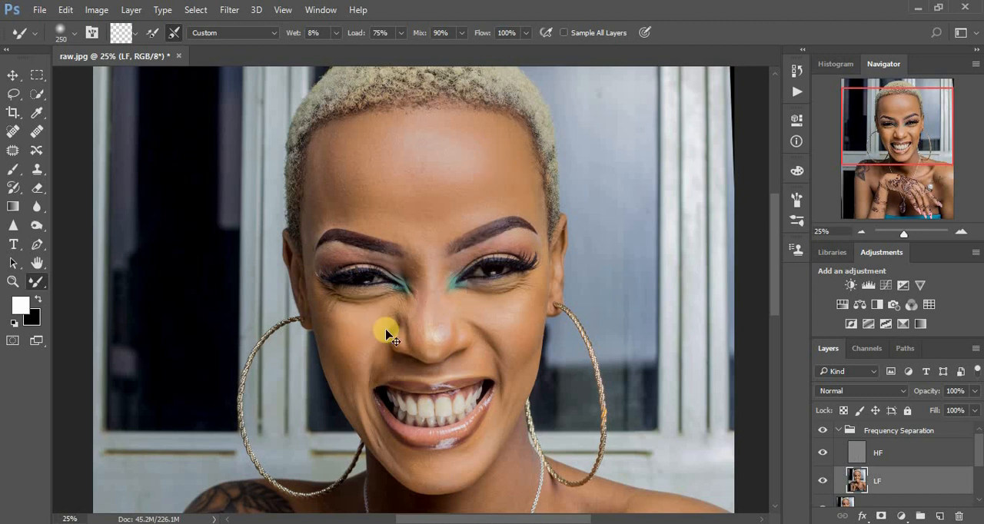
{"action": "key", "text": "ctrl+plus"}
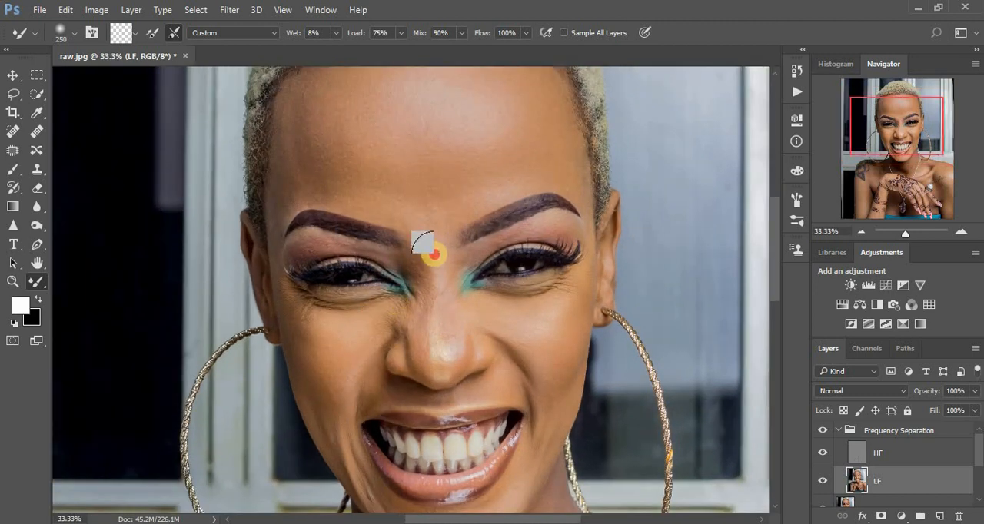
{"action": "mouse_move", "coordinate": [434, 254]}
{"action": "left_mouse_down"}
{"action": "mouse_move", "coordinate": [439, 202]}
{"action": "mouse_move", "coordinate": [567, 168]}
{"action": "mouse_move", "coordinate": [564, 138]}
{"action": "mouse_move", "coordinate": [573, 176]}
{"action": "left_mouse_up"}
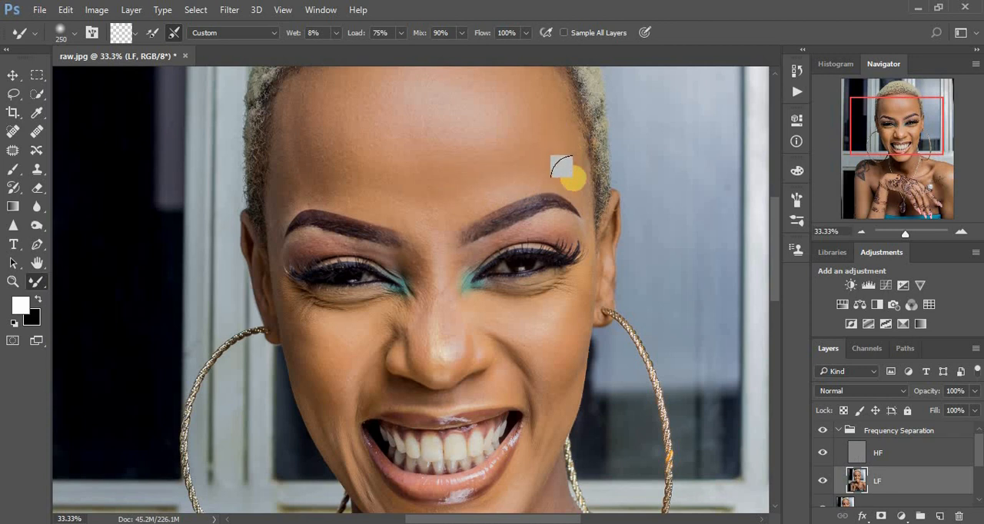
- Blend the cheek on the photo's right and the bridge and tip of the nose, reducing the Mixer Brush to size 150
{"action": "mouse_move", "coordinate": [559, 332]}
{"action": "left_mouse_down"}
{"action": "mouse_move", "coordinate": [560, 400]}
{"action": "mouse_move", "coordinate": [557, 316]}
{"action": "mouse_move", "coordinate": [547, 329]}
{"action": "mouse_move", "coordinate": [551, 313]}
{"action": "mouse_move", "coordinate": [542, 323]}
{"action": "mouse_move", "coordinate": [509, 308]}
{"action": "mouse_move", "coordinate": [551, 298]}
{"action": "left_mouse_up"}
{"action": "mouse_move", "coordinate": [435, 257]}
{"action": "left_mouse_down"}
{"action": "mouse_move", "coordinate": [437, 351]}
{"action": "mouse_move", "coordinate": [425, 281]}
{"action": "left_mouse_up"}
{"action": "left_click_drag", "start_coordinate": [432, 234], "coordinate": [439, 270]}
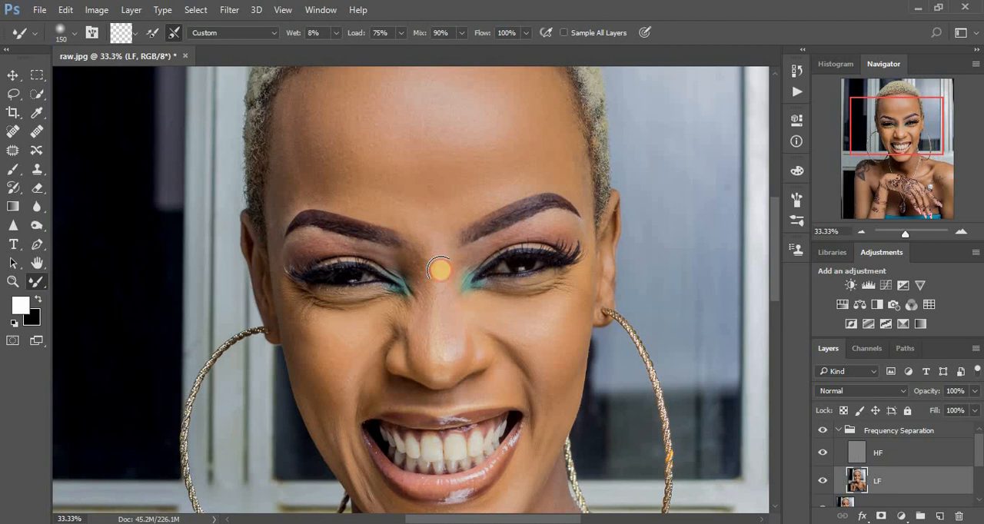
{"action": "mouse_move", "coordinate": [451, 330]}
{"action": "left_mouse_down"}
{"action": "mouse_move", "coordinate": [460, 350]}
{"action": "mouse_move", "coordinate": [416, 350]}
{"action": "left_mouse_up"}
- Blend the skin under both eyes, across the cheeks and beside the nose and mouth with the Mixer Brush at size 150
{"action": "mouse_move", "coordinate": [340, 324]}
{"action": "left_mouse_down"}
{"action": "mouse_move", "coordinate": [340, 360]}
{"action": "mouse_move", "coordinate": [317, 344]}
{"action": "mouse_move", "coordinate": [347, 370]}
{"action": "mouse_move", "coordinate": [308, 332]}
{"action": "mouse_move", "coordinate": [319, 369]}
{"action": "mouse_move", "coordinate": [300, 339]}
{"action": "mouse_move", "coordinate": [317, 394]}
{"action": "mouse_move", "coordinate": [308, 398]}
{"action": "mouse_move", "coordinate": [288, 314]}
{"action": "left_mouse_up"}
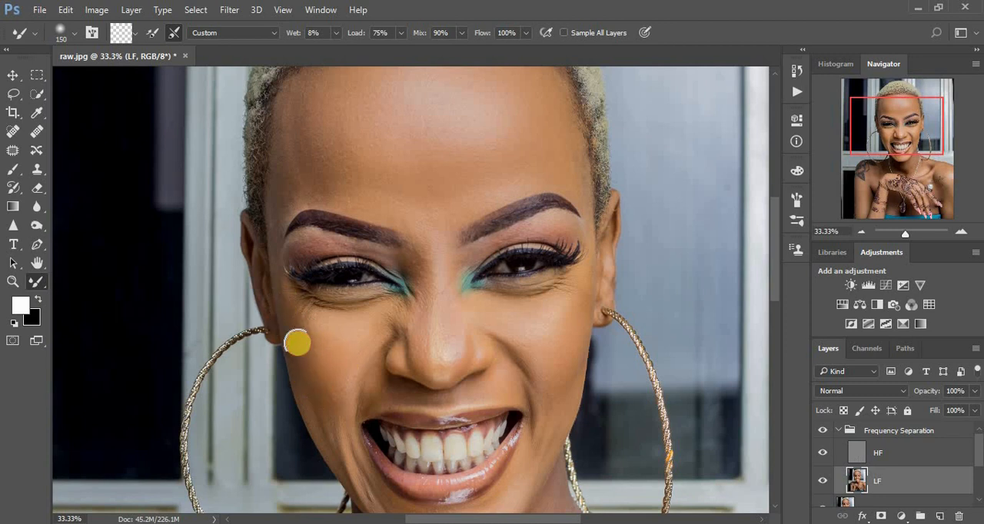
{"action": "mouse_move", "coordinate": [356, 323]}
{"action": "left_mouse_down"}
{"action": "mouse_move", "coordinate": [453, 308]}
{"action": "mouse_move", "coordinate": [434, 269]}
{"action": "left_mouse_up"}
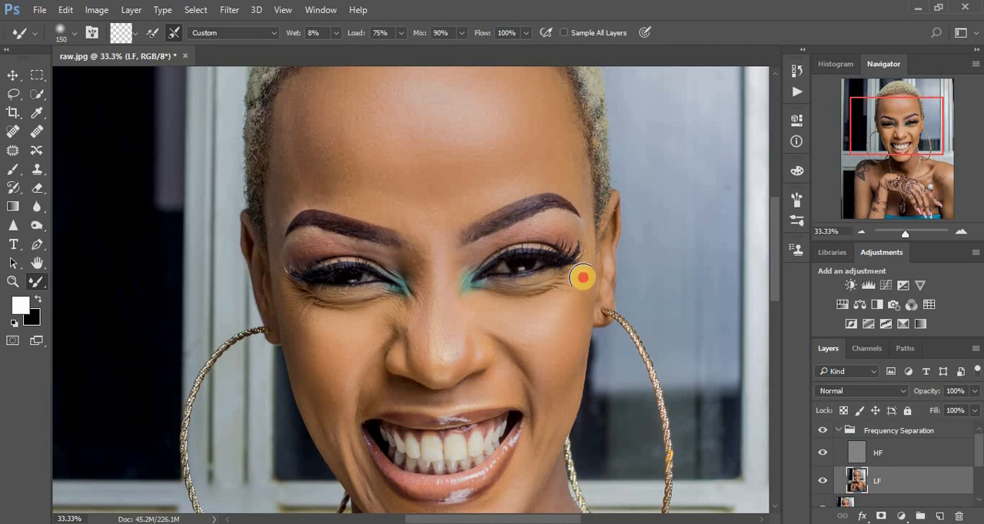
{"action": "mouse_move", "coordinate": [563, 350]}
{"action": "left_mouse_down"}
{"action": "mouse_move", "coordinate": [555, 396]}
{"action": "mouse_move", "coordinate": [504, 364]}
{"action": "mouse_move", "coordinate": [506, 382]}
{"action": "mouse_move", "coordinate": [477, 388]}
{"action": "mouse_move", "coordinate": [472, 351]}
{"action": "left_mouse_up"}
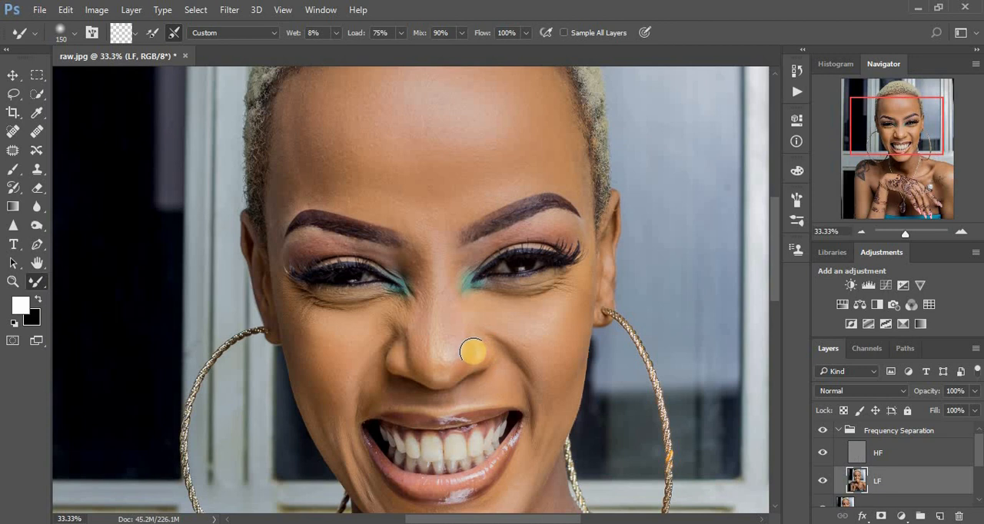
{"action": "mouse_move", "coordinate": [377, 399]}
{"action": "left_mouse_down"}
{"action": "mouse_move", "coordinate": [388, 394]}
{"action": "mouse_move", "coordinate": [373, 378]}
{"action": "mouse_move", "coordinate": [352, 388]}
{"action": "left_mouse_up"}
{"action": "left_click_drag", "start_coordinate": [402, 318], "coordinate": [418, 305]}
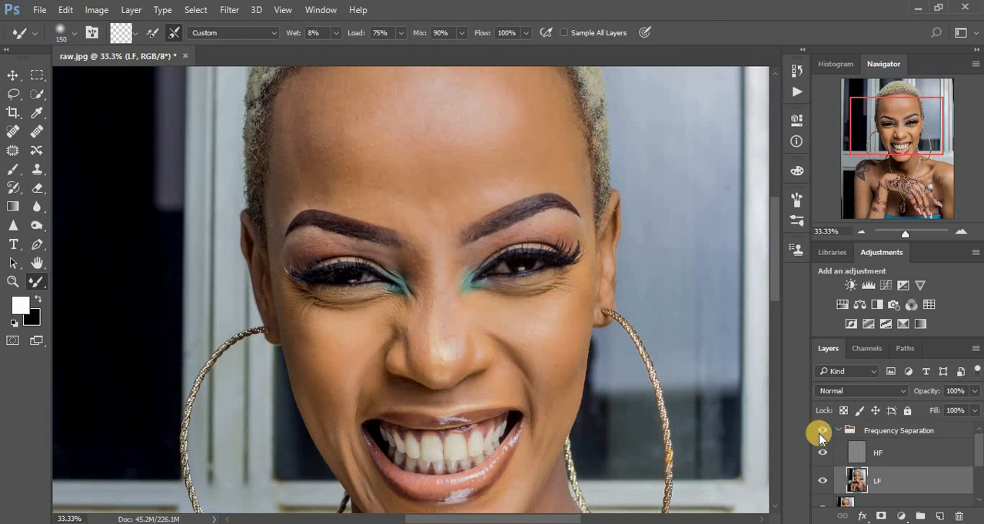
- Blend the chin and the skin between the eyebrows with the Mixer Brush at size 150
{"action": "key", "text": "ctrl+minus"}
{"action": "key", "text": "ctrl+minus"}
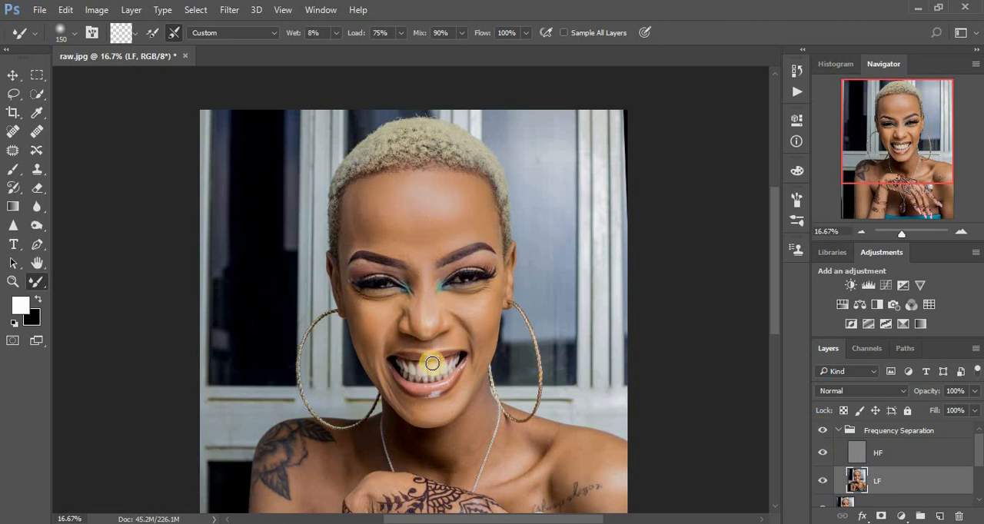
{"action": "mouse_move", "coordinate": [418, 411]}
{"action": "left_mouse_down"}
{"action": "mouse_move", "coordinate": [456, 398]}
{"action": "mouse_move", "coordinate": [423, 410]}
{"action": "left_mouse_up"}
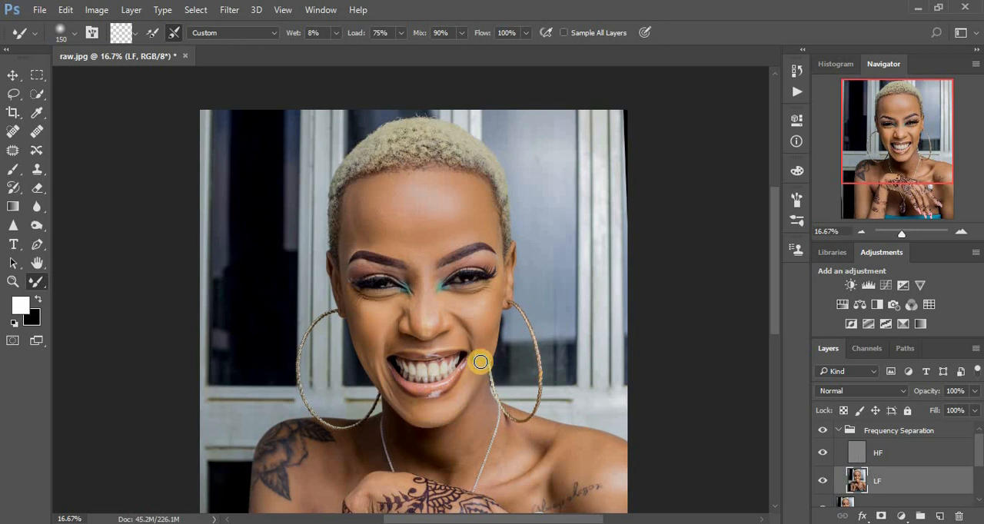
{"action": "left_click_drag", "start_coordinate": [424, 266], "coordinate": [439, 237]}
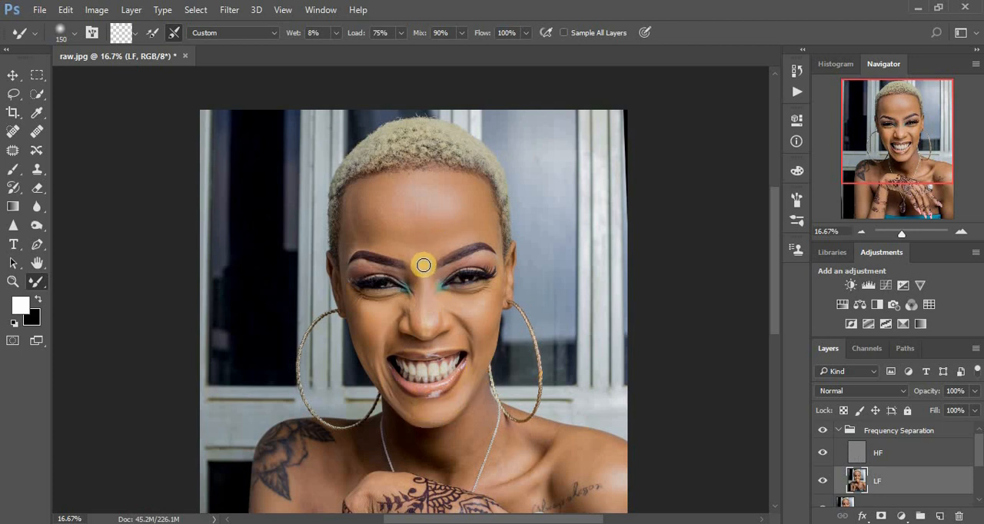
- Blend the skin of the upper chest and upper arm on the photo's left with the Mixer Brush enlarged to size 500
{"action": "scroll", "coordinate": [421, 267], "scroll_direction": "up", "scroll_amount": 3}
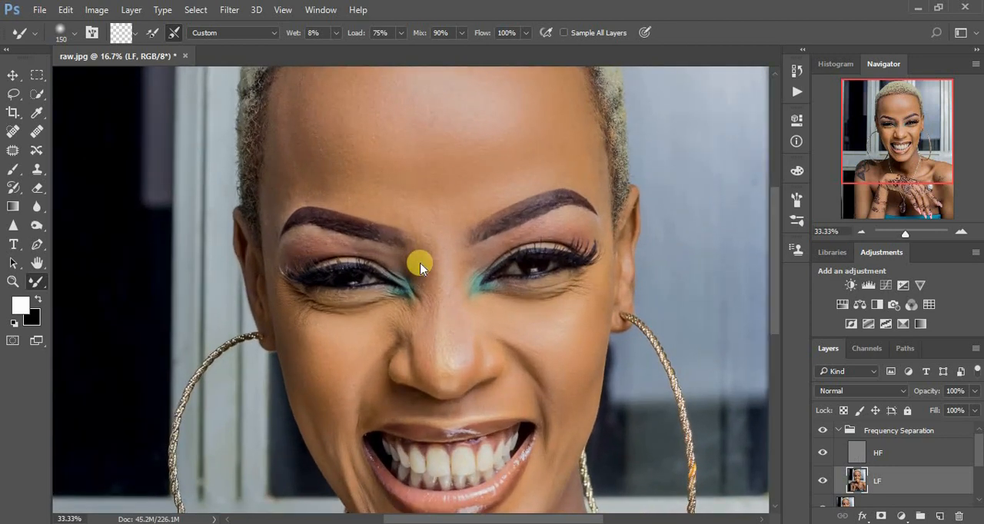
{"action": "scroll", "coordinate": [421, 267], "scroll_direction": "down", "scroll_amount": 4}
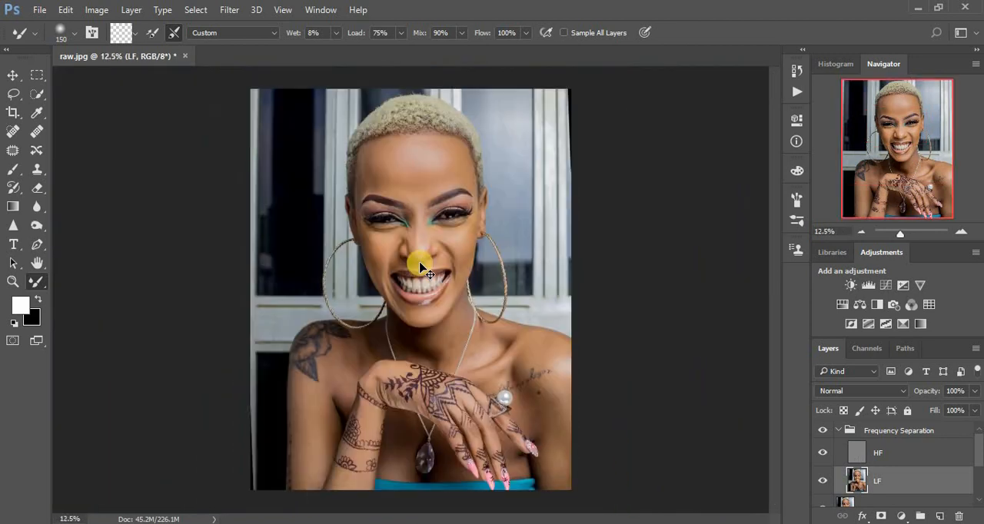
{"action": "mouse_move", "coordinate": [359, 356]}
{"action": "left_mouse_down"}
{"action": "mouse_move", "coordinate": [327, 386]}
{"action": "mouse_move", "coordinate": [307, 442]}
{"action": "left_mouse_up"}
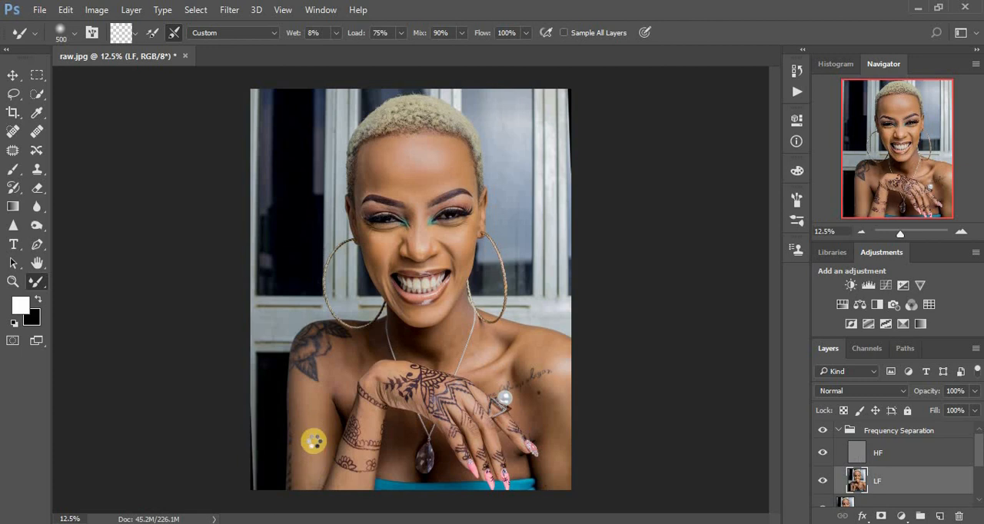
{"action": "mouse_move", "coordinate": [314, 441]}
{"action": "left_mouse_down"}
{"action": "mouse_move", "coordinate": [302, 402]}
{"action": "mouse_move", "coordinate": [311, 429]}
{"action": "mouse_move", "coordinate": [327, 413]}
{"action": "mouse_move", "coordinate": [325, 463]}
{"action": "mouse_move", "coordinate": [303, 493]}
{"action": "mouse_move", "coordinate": [343, 491]}
{"action": "mouse_move", "coordinate": [333, 372]}
{"action": "mouse_move", "coordinate": [332, 387]}
{"action": "mouse_move", "coordinate": [359, 353]}
{"action": "mouse_move", "coordinate": [334, 385]}
{"action": "mouse_move", "coordinate": [344, 380]}
{"action": "mouse_move", "coordinate": [342, 396]}
{"action": "mouse_move", "coordinate": [340, 364]}
{"action": "mouse_move", "coordinate": [363, 349]}
{"action": "mouse_move", "coordinate": [333, 388]}
{"action": "mouse_move", "coordinate": [335, 419]}
{"action": "mouse_move", "coordinate": [328, 408]}
{"action": "mouse_move", "coordinate": [311, 389]}
{"action": "left_mouse_up"}
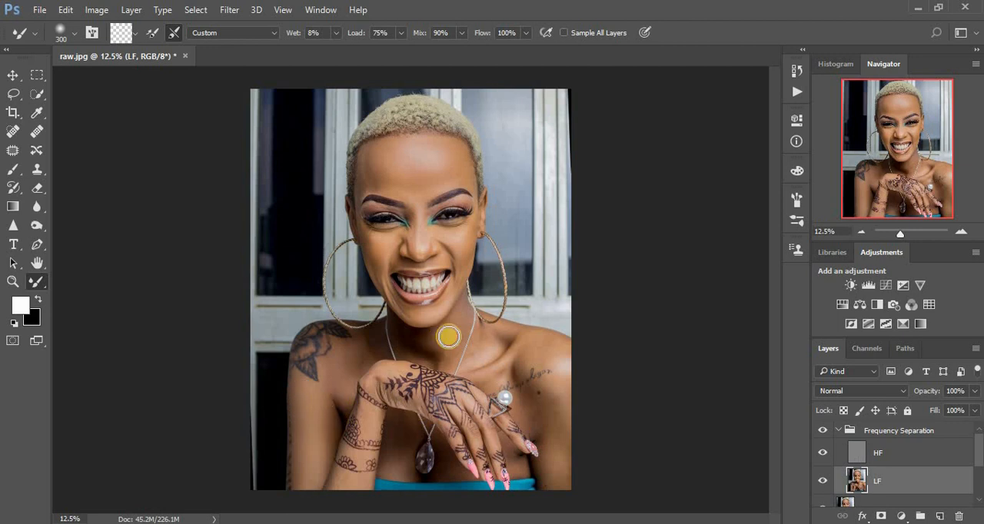
- Blend the skin of the neck, collarbone, shoulder and upper arm on the photo's right with the Mixer Brush at size 300
{"action": "left_click_drag", "start_coordinate": [451, 332], "coordinate": [453, 324]}
{"action": "mouse_move", "coordinate": [441, 356]}
{"action": "left_mouse_down"}
{"action": "mouse_move", "coordinate": [451, 325]}
{"action": "mouse_move", "coordinate": [442, 342]}
{"action": "mouse_move", "coordinate": [454, 326]}
{"action": "mouse_move", "coordinate": [455, 339]}
{"action": "mouse_move", "coordinate": [489, 338]}
{"action": "mouse_move", "coordinate": [483, 354]}
{"action": "mouse_move", "coordinate": [485, 345]}
{"action": "mouse_move", "coordinate": [500, 347]}
{"action": "mouse_move", "coordinate": [502, 329]}
{"action": "mouse_move", "coordinate": [525, 343]}
{"action": "mouse_move", "coordinate": [478, 379]}
{"action": "mouse_move", "coordinate": [510, 358]}
{"action": "mouse_move", "coordinate": [571, 367]}
{"action": "mouse_move", "coordinate": [549, 349]}
{"action": "mouse_move", "coordinate": [522, 362]}
{"action": "mouse_move", "coordinate": [538, 348]}
{"action": "mouse_move", "coordinate": [497, 377]}
{"action": "mouse_move", "coordinate": [507, 349]}
{"action": "mouse_move", "coordinate": [499, 337]}
{"action": "mouse_move", "coordinate": [472, 348]}
{"action": "left_mouse_up"}
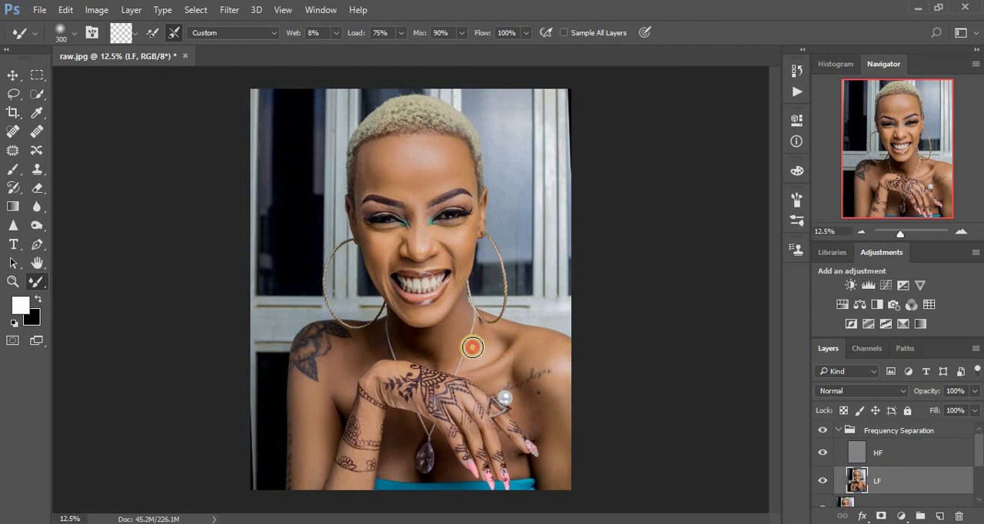
{"action": "left_click_drag", "start_coordinate": [538, 418], "coordinate": [563, 443]}
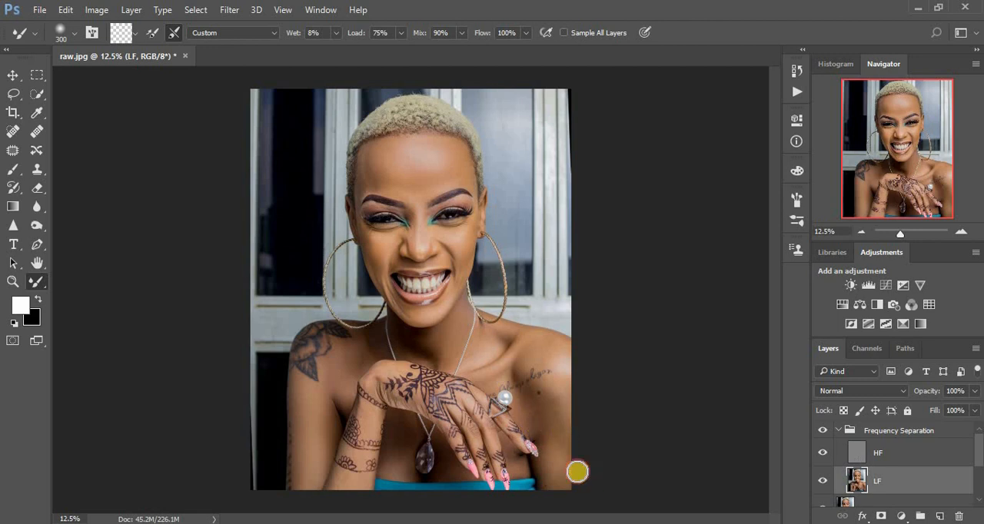
{"action": "mouse_move", "coordinate": [529, 408]}
{"action": "left_mouse_down"}
{"action": "mouse_move", "coordinate": [565, 408]}
{"action": "mouse_move", "coordinate": [567, 432]}
{"action": "mouse_move", "coordinate": [528, 415]}
{"action": "mouse_move", "coordinate": [571, 467]}
{"action": "left_mouse_up"}
{"action": "mouse_move", "coordinate": [566, 429]}
{"action": "left_mouse_down"}
{"action": "mouse_move", "coordinate": [559, 478]}
{"action": "mouse_move", "coordinate": [574, 452]}
{"action": "left_mouse_up"}
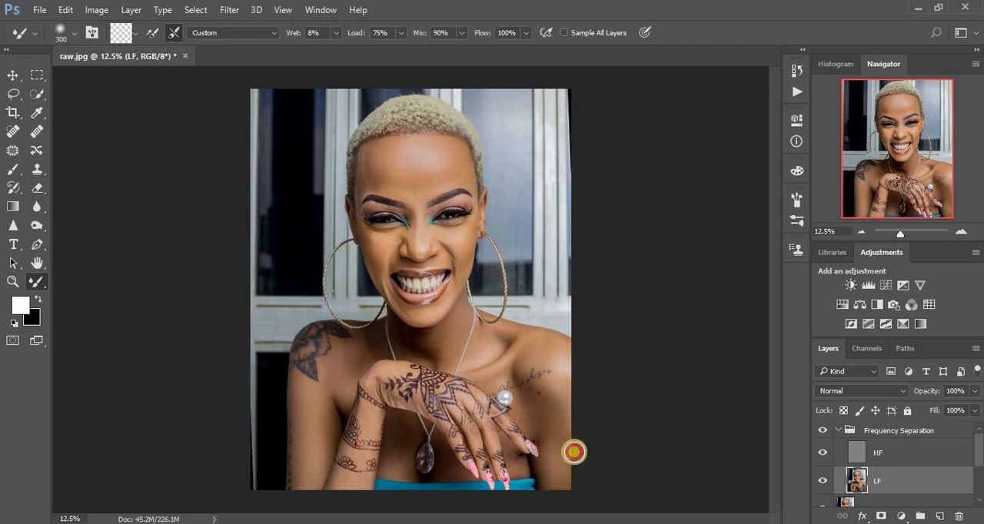
{"action": "mouse_move", "coordinate": [562, 389]}
{"action": "left_mouse_down"}
{"action": "mouse_move", "coordinate": [561, 377]}
{"action": "mouse_move", "coordinate": [571, 379]}
{"action": "left_mouse_up"}
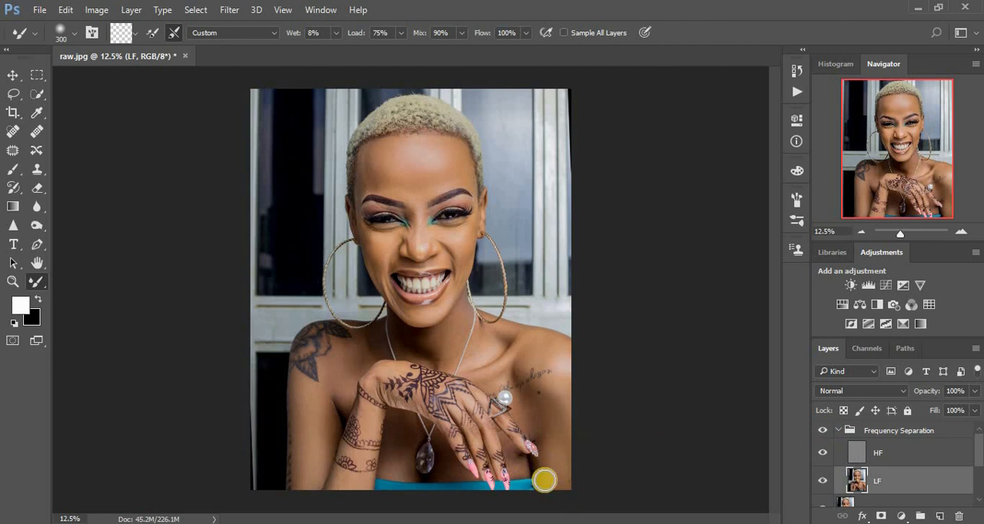
- Blend the chest skin around the pendant and beside the fingertips above the blue top with the Mixer Brush at size 300
{"action": "key", "text": "ctrl+plus"}
{"action": "key", "text": "ctrl+plus"}
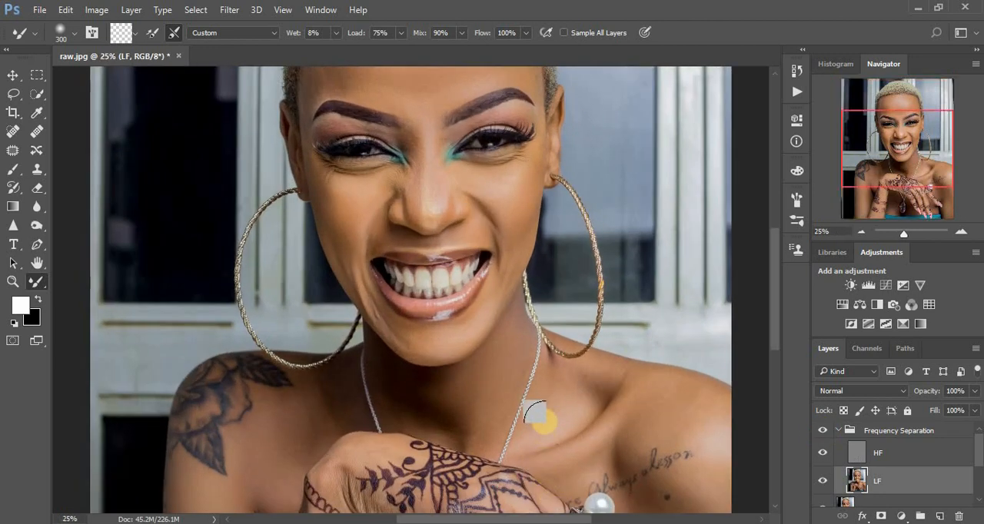
{"action": "left_click_drag", "start_coordinate": [543, 421], "coordinate": [558, 268]}
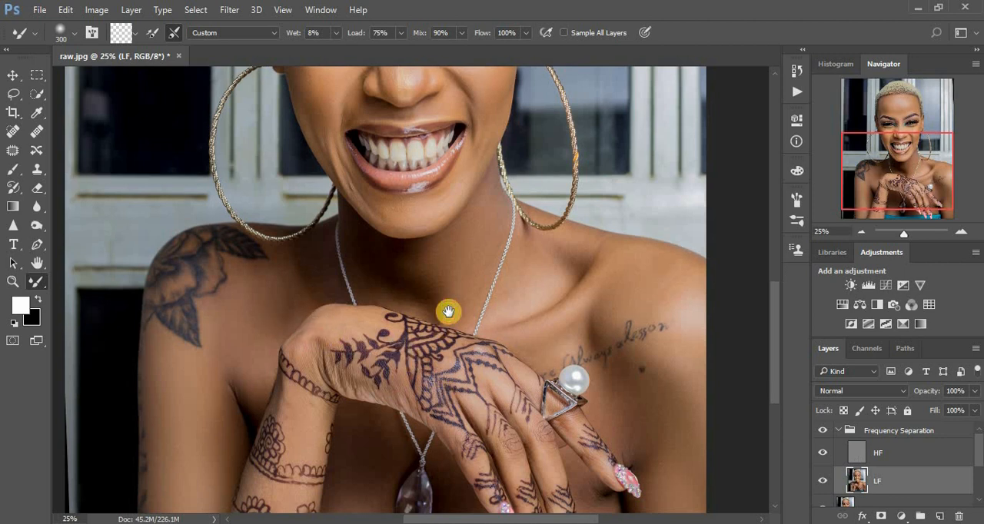
{"action": "scroll", "coordinate": [430, 338], "scroll_direction": "down", "scroll_amount": 3}
{"action": "left_click_drag", "start_coordinate": [376, 366], "coordinate": [366, 421]}
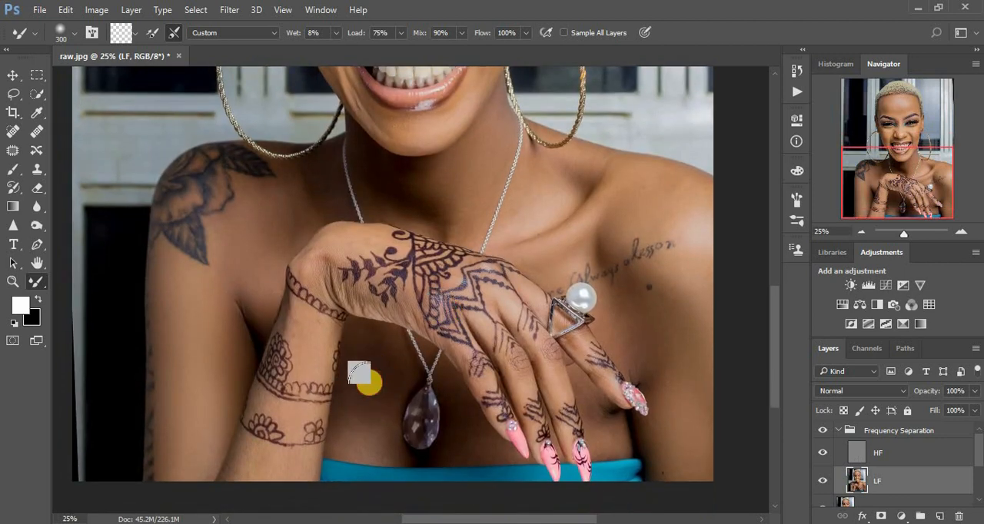
{"action": "mouse_move", "coordinate": [370, 383]}
{"action": "left_mouse_down"}
{"action": "mouse_move", "coordinate": [362, 435]}
{"action": "mouse_move", "coordinate": [366, 362]}
{"action": "mouse_move", "coordinate": [376, 409]}
{"action": "mouse_move", "coordinate": [374, 390]}
{"action": "mouse_move", "coordinate": [362, 439]}
{"action": "mouse_move", "coordinate": [368, 346]}
{"action": "left_mouse_up"}
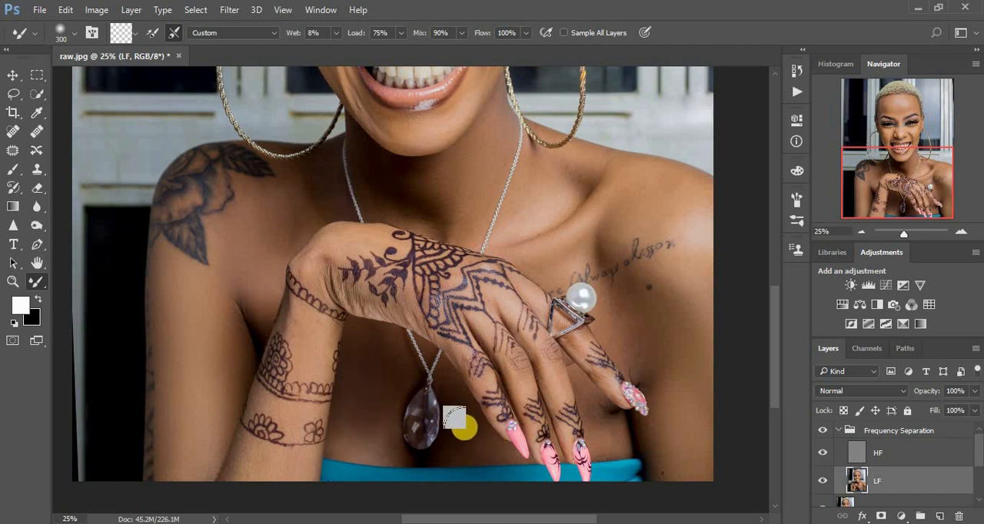
{"action": "mouse_move", "coordinate": [638, 413]}
{"action": "left_mouse_down"}
{"action": "mouse_move", "coordinate": [587, 398]}
{"action": "mouse_move", "coordinate": [618, 437]}
{"action": "left_mouse_up"}
- Reduce the Mixer Brush to size 175 and blend the chest and shoulder around the script tattoo on the photo's right
{"action": "key", "text": "bracketleft"}
{"action": "key", "text": "bracketleft"}
{"action": "key", "text": "bracketleft"}
{"action": "mouse_move", "coordinate": [628, 361]}
{"action": "left_mouse_down"}
{"action": "mouse_move", "coordinate": [644, 374]}
{"action": "mouse_move", "coordinate": [631, 347]}
{"action": "left_mouse_up"}
{"action": "mouse_move", "coordinate": [662, 390]}
{"action": "left_mouse_down"}
{"action": "mouse_move", "coordinate": [631, 309]}
{"action": "mouse_move", "coordinate": [617, 297]}
{"action": "mouse_move", "coordinate": [672, 316]}
{"action": "mouse_move", "coordinate": [607, 281]}
{"action": "left_mouse_up"}
{"action": "mouse_move", "coordinate": [602, 232]}
{"action": "left_mouse_down"}
{"action": "mouse_move", "coordinate": [602, 243]}
{"action": "mouse_move", "coordinate": [586, 248]}
{"action": "left_mouse_up"}
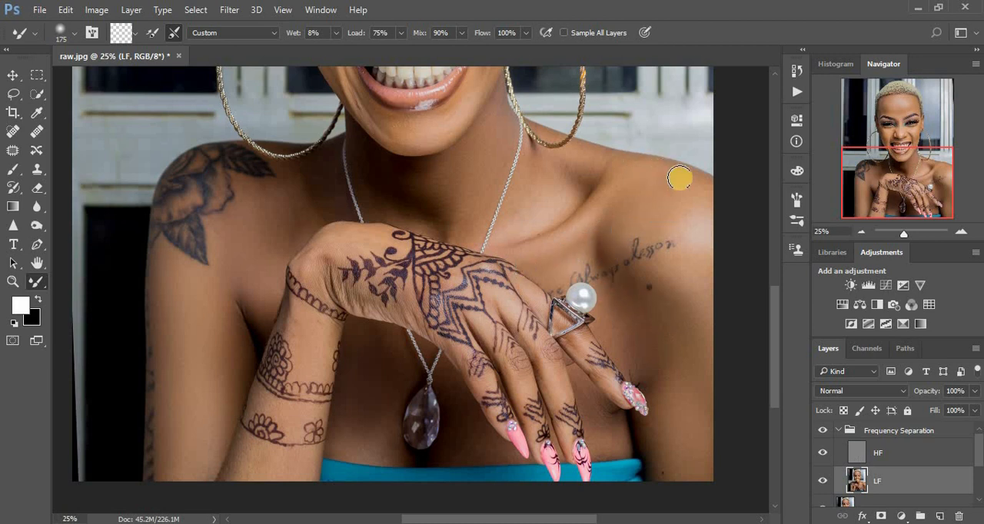
{"action": "left_click_drag", "start_coordinate": [696, 189], "coordinate": [699, 189]}
- Blend the shoulder and arm on the photo's left, the forearm and the back of the hand with the Mixer Brush at size 175
{"action": "mouse_move", "coordinate": [245, 248]}
{"action": "left_mouse_down"}
{"action": "mouse_move", "coordinate": [259, 312]}
{"action": "mouse_move", "coordinate": [267, 263]}
{"action": "mouse_move", "coordinate": [299, 223]}
{"action": "mouse_move", "coordinate": [261, 207]}
{"action": "left_mouse_up"}
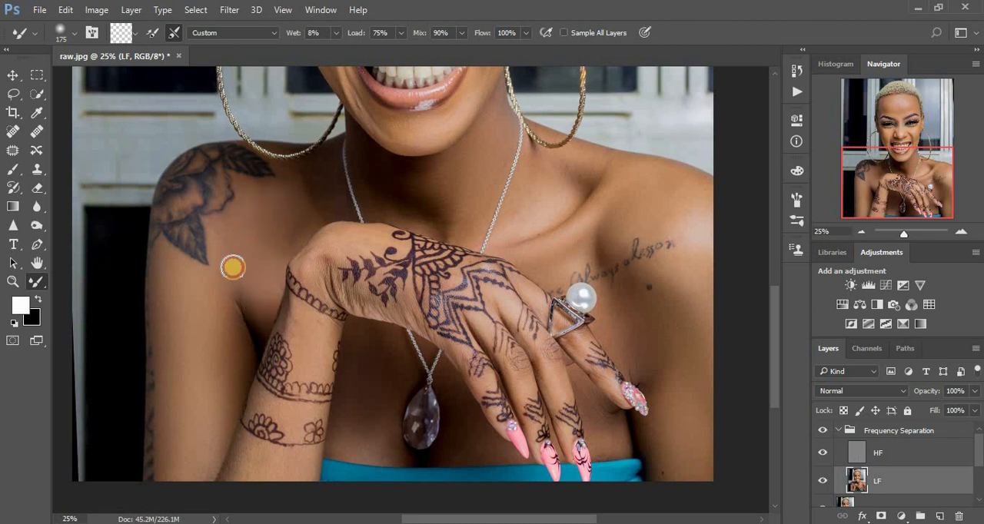
{"action": "mouse_move", "coordinate": [169, 319]}
{"action": "left_mouse_down"}
{"action": "mouse_move", "coordinate": [175, 399]}
{"action": "mouse_move", "coordinate": [203, 439]}
{"action": "mouse_move", "coordinate": [204, 472]}
{"action": "left_mouse_up"}
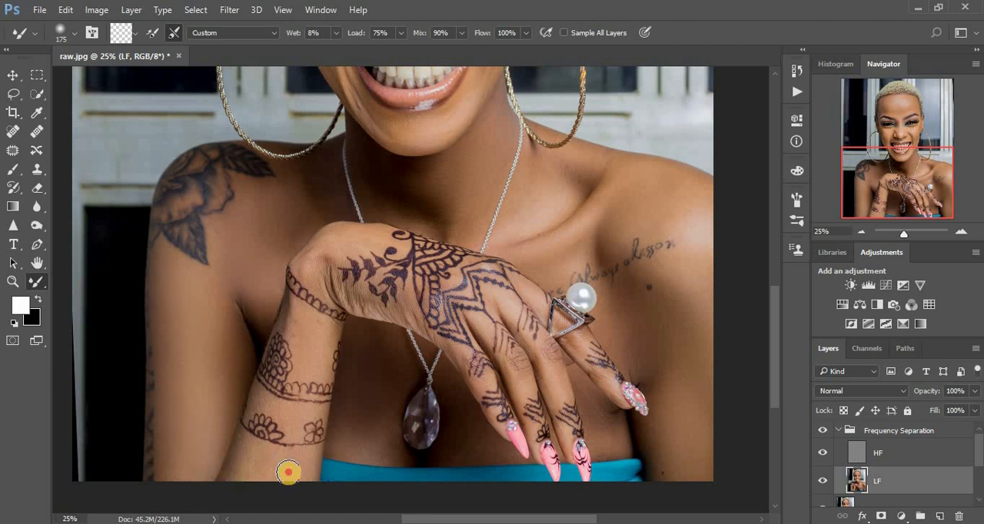
{"action": "left_click_drag", "start_coordinate": [306, 326], "coordinate": [315, 343]}
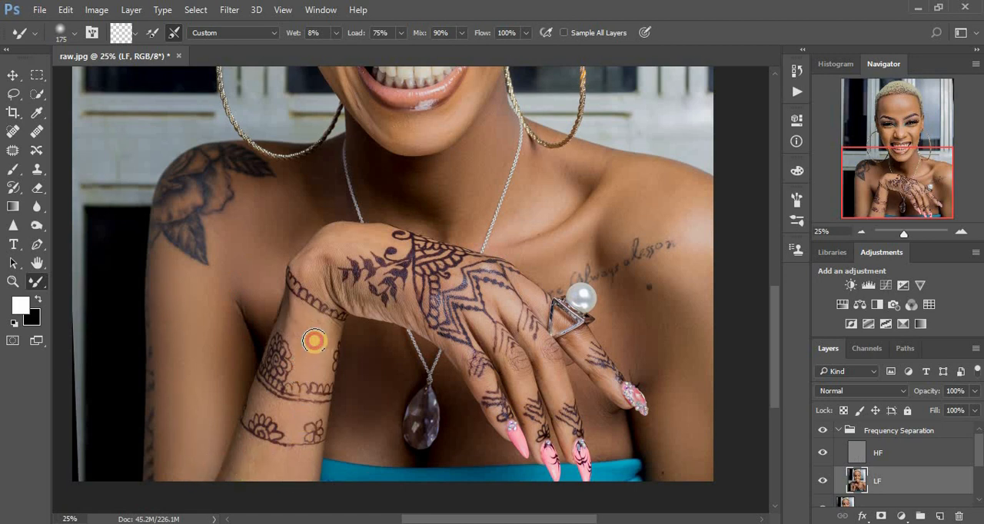
{"action": "left_click_drag", "start_coordinate": [367, 233], "coordinate": [374, 239]}
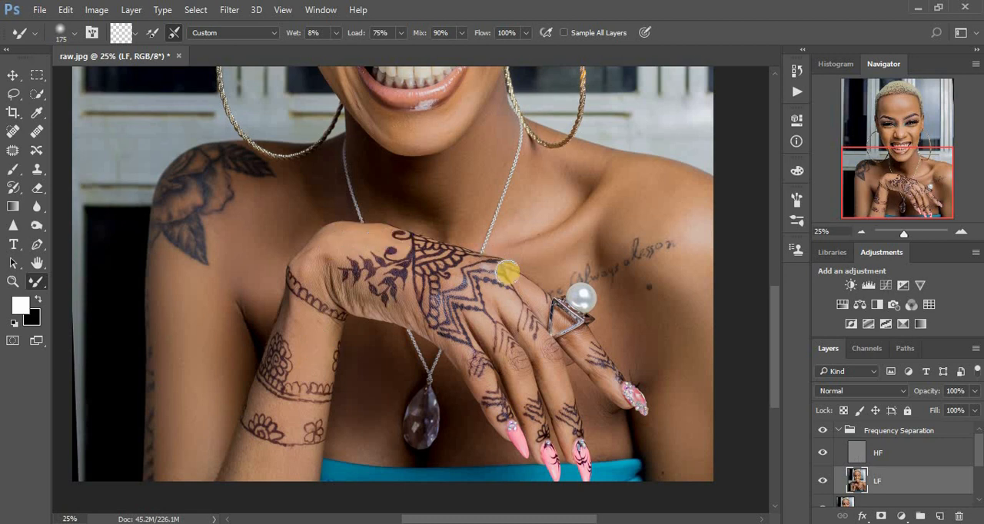
- Compare the whole portrait with and without the Frequency Separation group
{"action": "scroll", "coordinate": [542, 298], "scroll_direction": "down", "scroll_amount": 3}
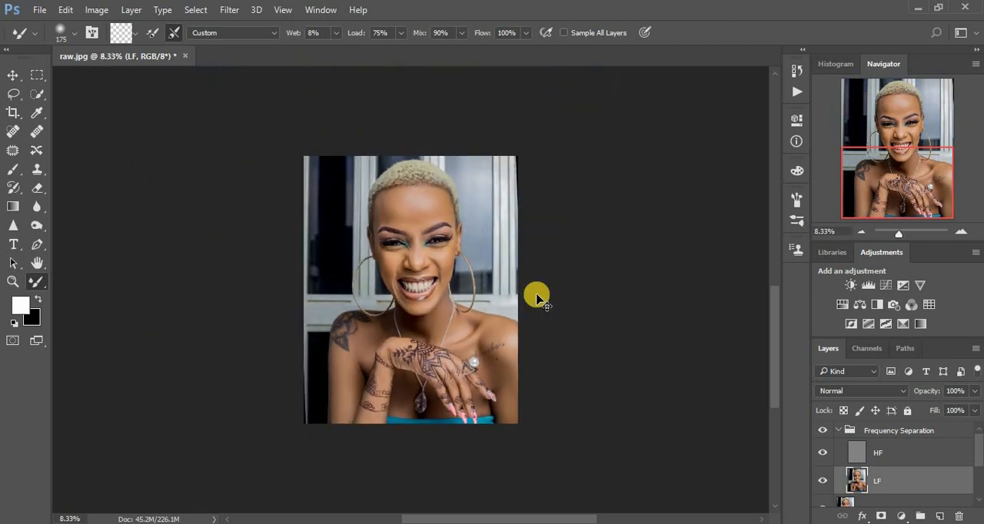
{"action": "scroll", "coordinate": [553, 296], "scroll_direction": "up", "scroll_amount": 1}
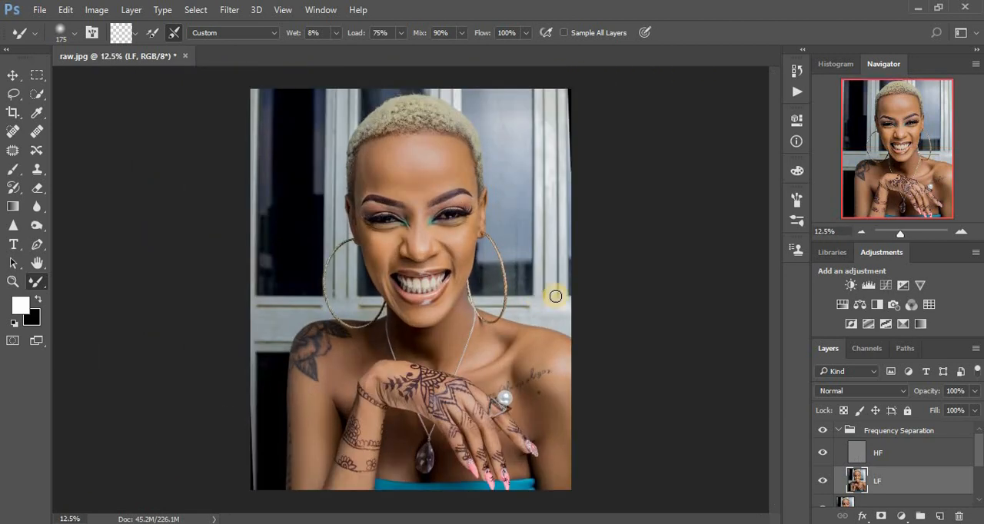
{"action": "left_click", "coordinate": [824, 431]}
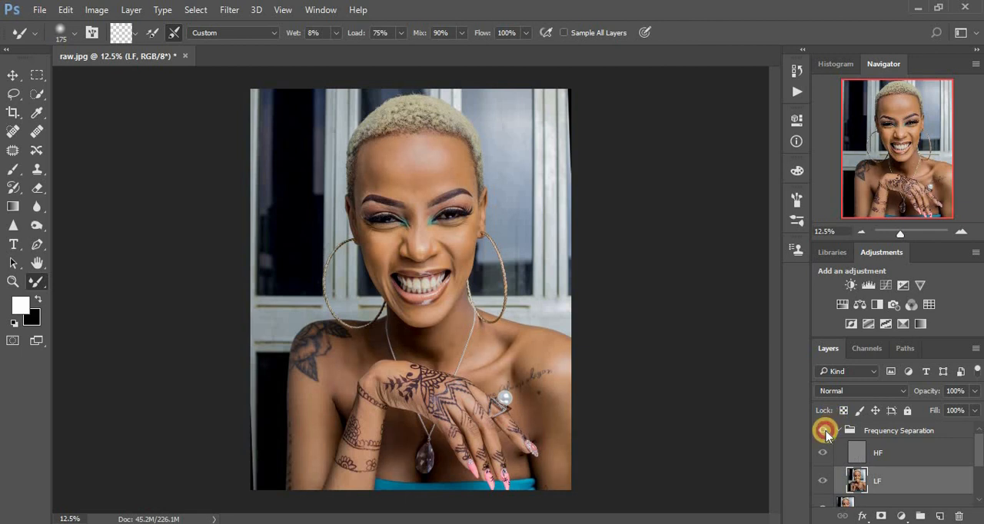
{"action": "left_click", "coordinate": [825, 431]}
{"action": "left_click", "coordinate": [825, 432]}
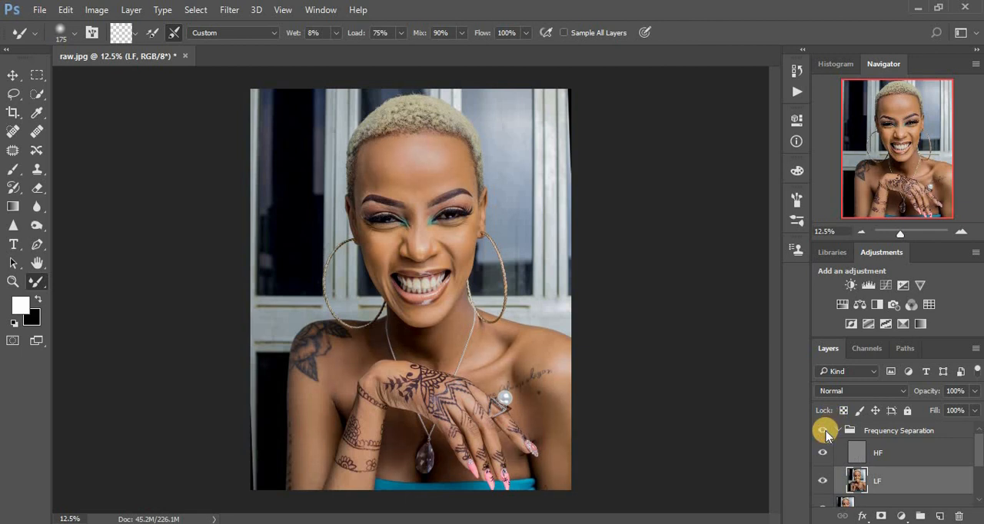
{"action": "left_click", "coordinate": [825, 433]}
{"action": "left_click", "coordinate": [825, 433]}
{"action": "left_click", "coordinate": [825, 432]}
{"action": "left_click", "coordinate": [825, 433]}
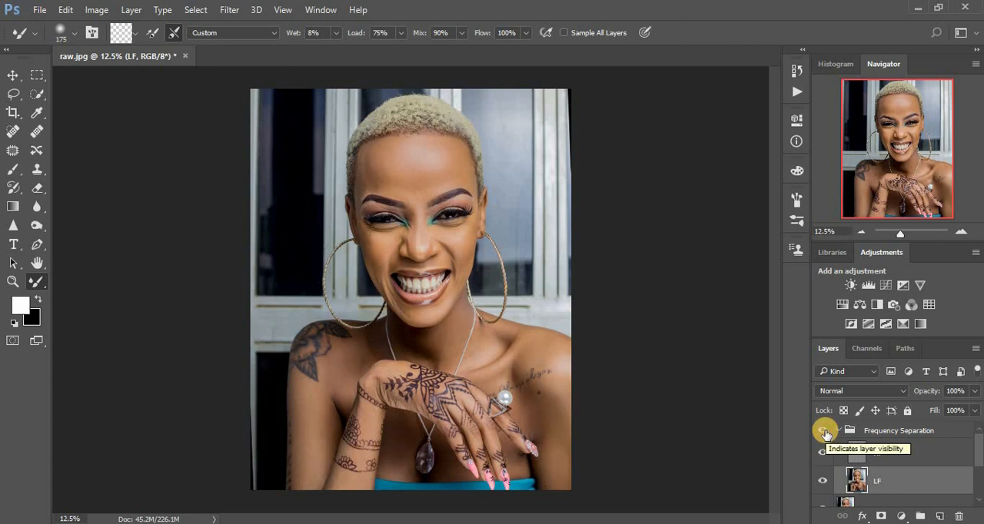
- Stamp the visible layers onto a new layer above the collapsed Frequency Separation group and add a Selective Color adjustment layer
{"action": "left_click", "coordinate": [841, 433]}
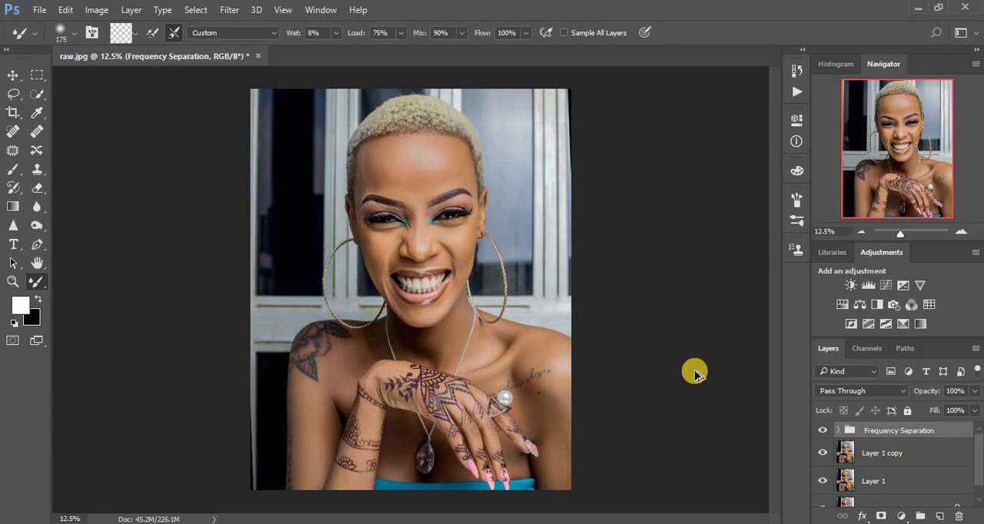
{"action": "key", "text": "ctrl+shift+alt+n"}
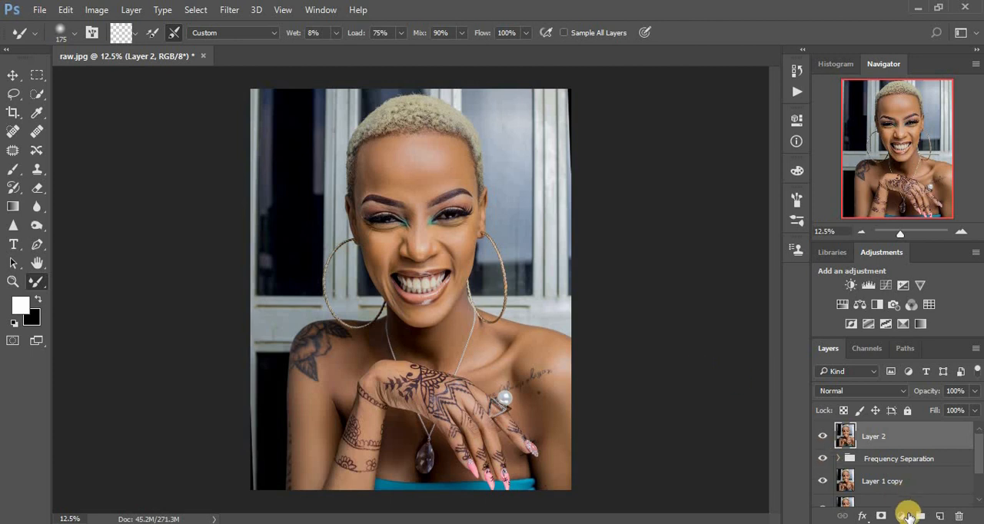
{"action": "left_click", "coordinate": [900, 517]}
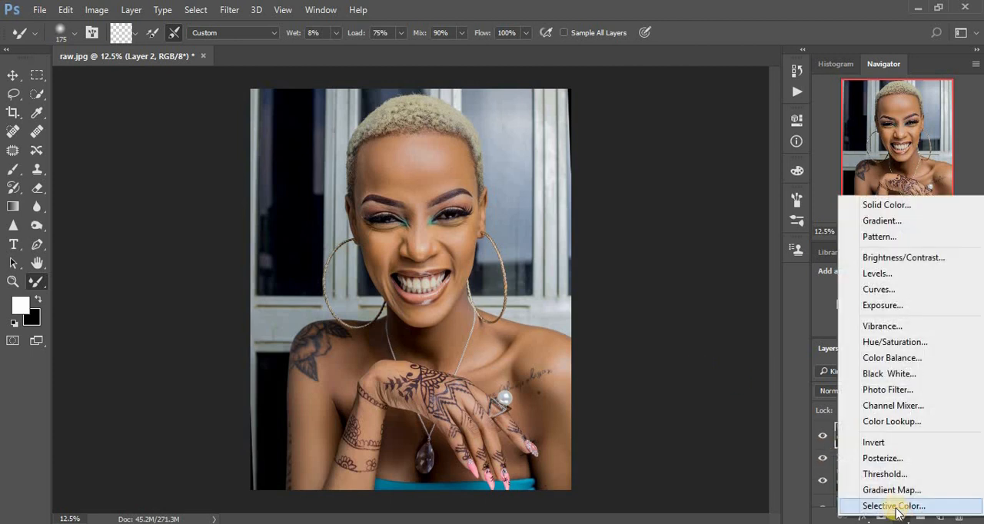
{"action": "left_click", "coordinate": [897, 504]}
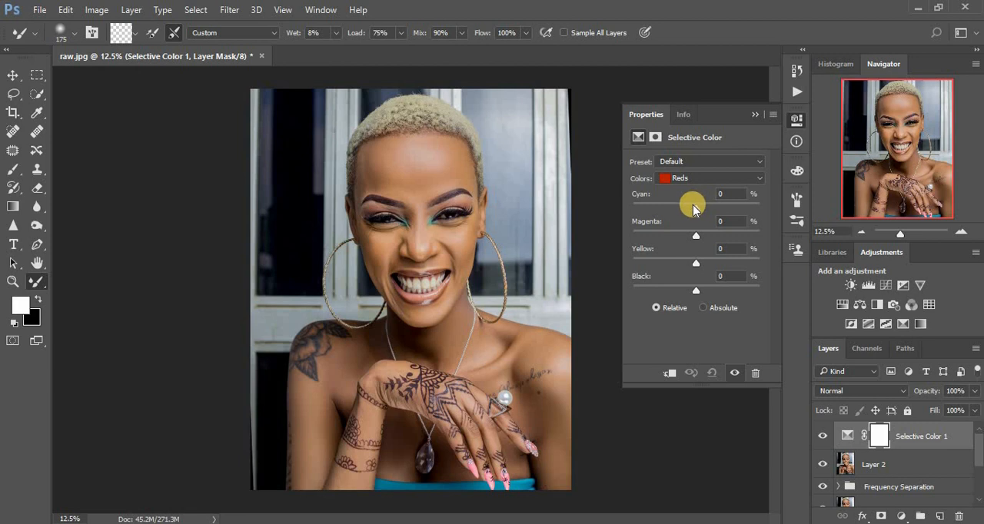
- Set the Selective Color Reds to Cyan -11 and Yellow +5, and the Yellows to Yellow +6
{"action": "left_click_drag", "start_coordinate": [694, 206], "coordinate": [690, 208]}
{"action": "left_click", "coordinate": [697, 263]}
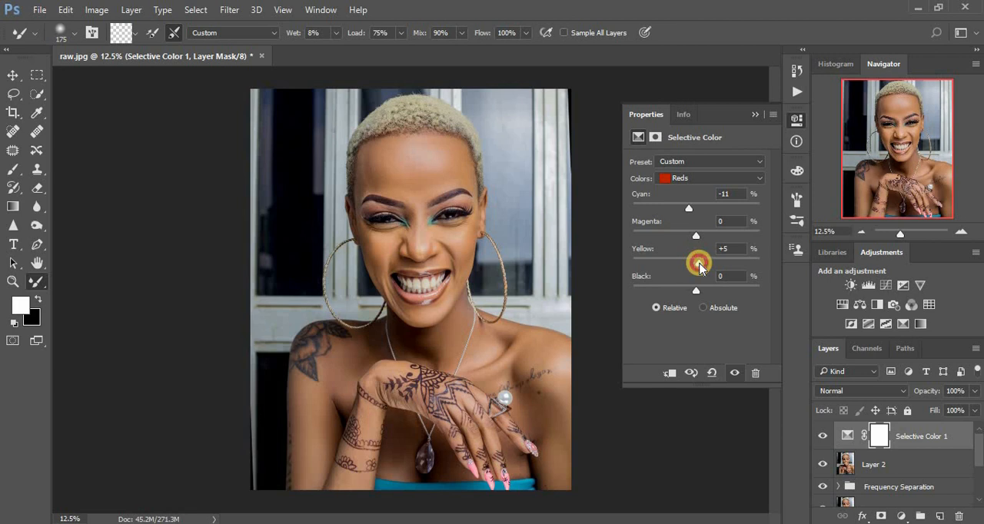
{"action": "left_click", "coordinate": [688, 175]}
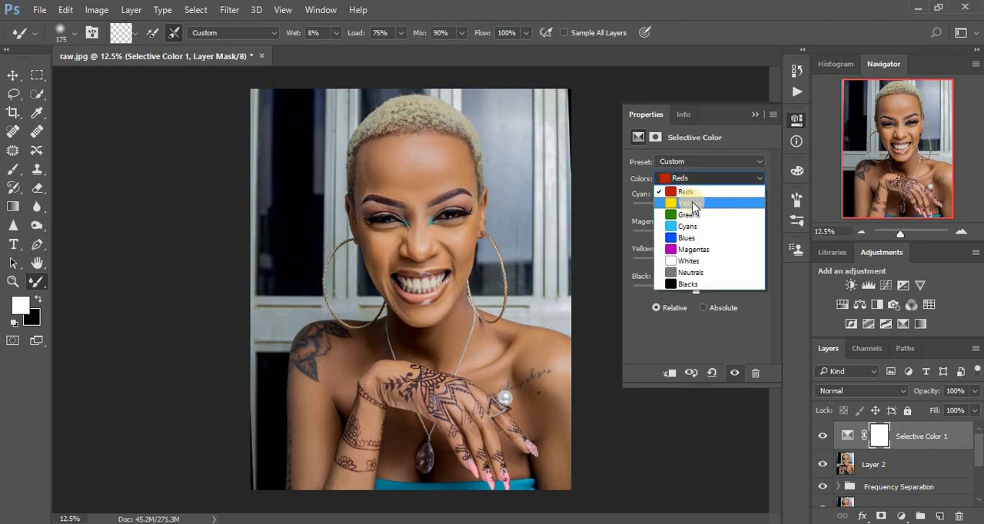
{"action": "left_click", "coordinate": [693, 203]}
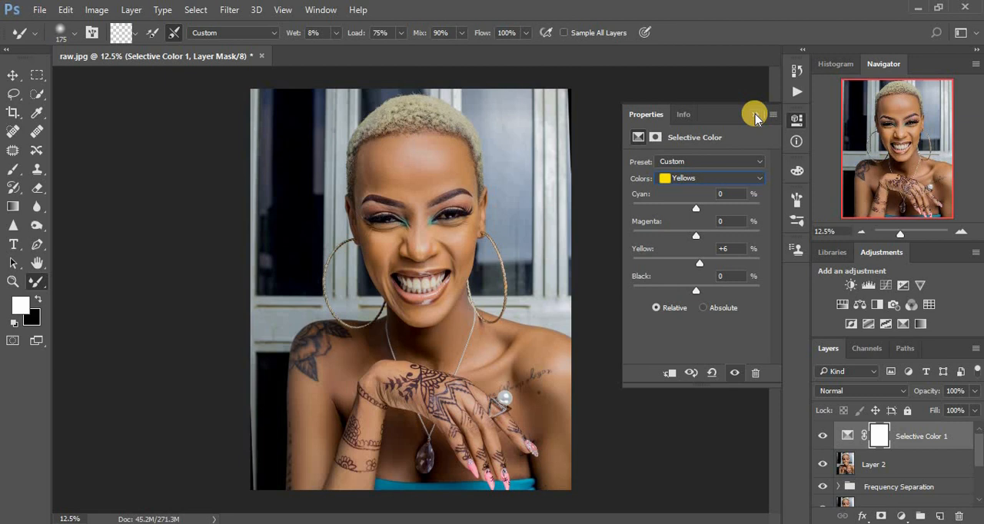
{"action": "left_click", "coordinate": [755, 114]}
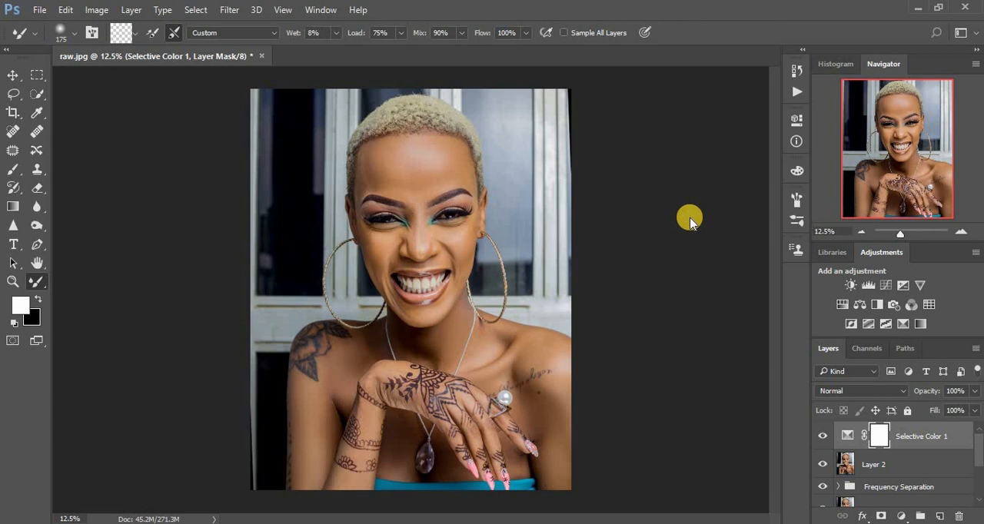
- Stamp the visible layers onto a new top layer and set Shadows to +18 for it in the Camera Raw Filter
{"action": "key", "text": "ctrl+shift+alt+e"}
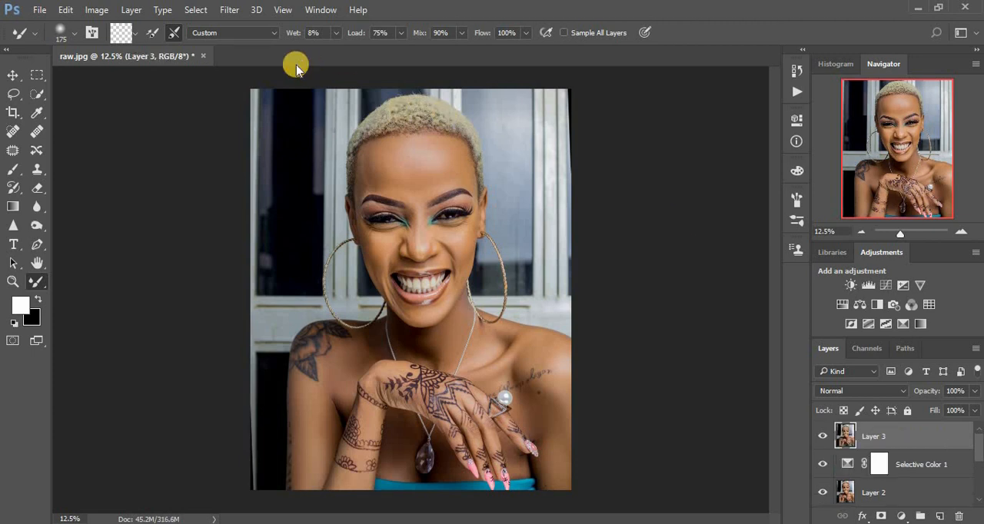
{"action": "left_click", "coordinate": [229, 12]}
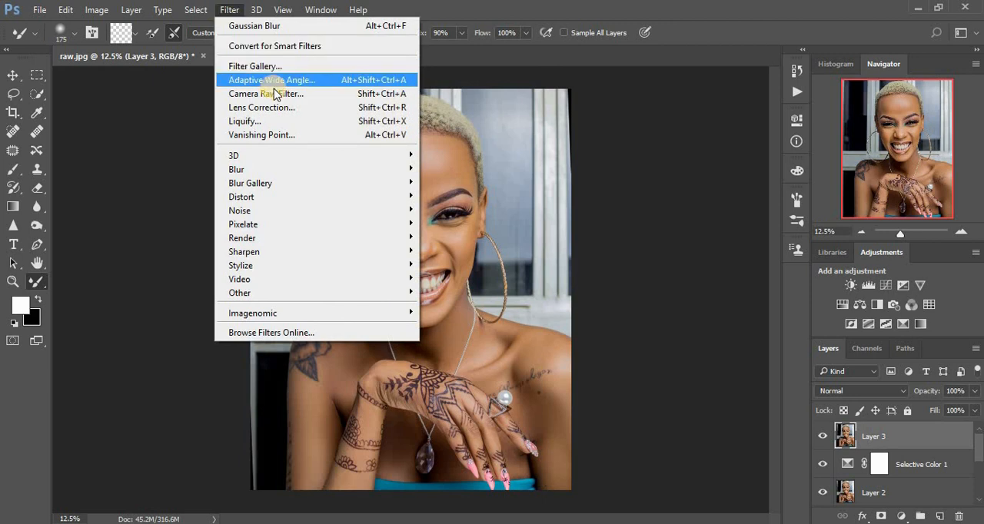
{"action": "left_click", "coordinate": [274, 93]}
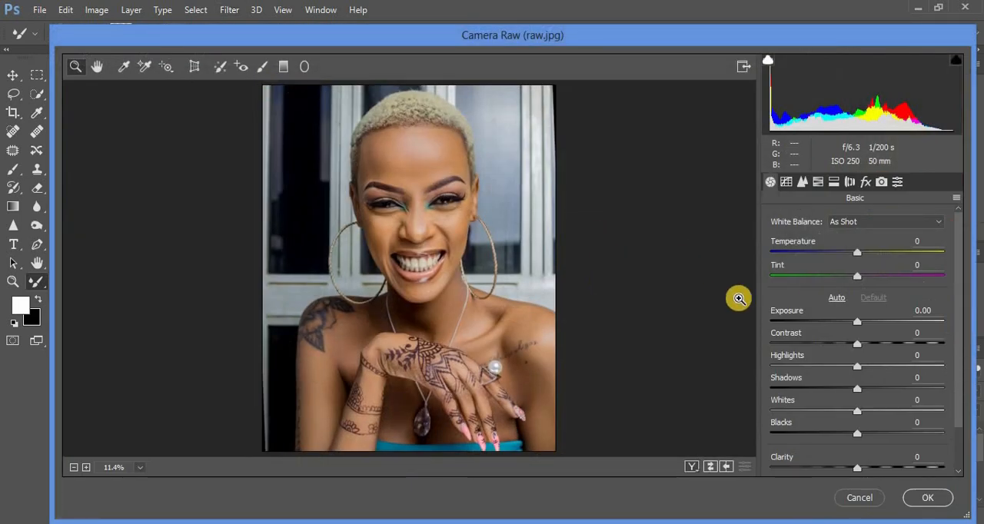
{"action": "left_click", "coordinate": [871, 389]}
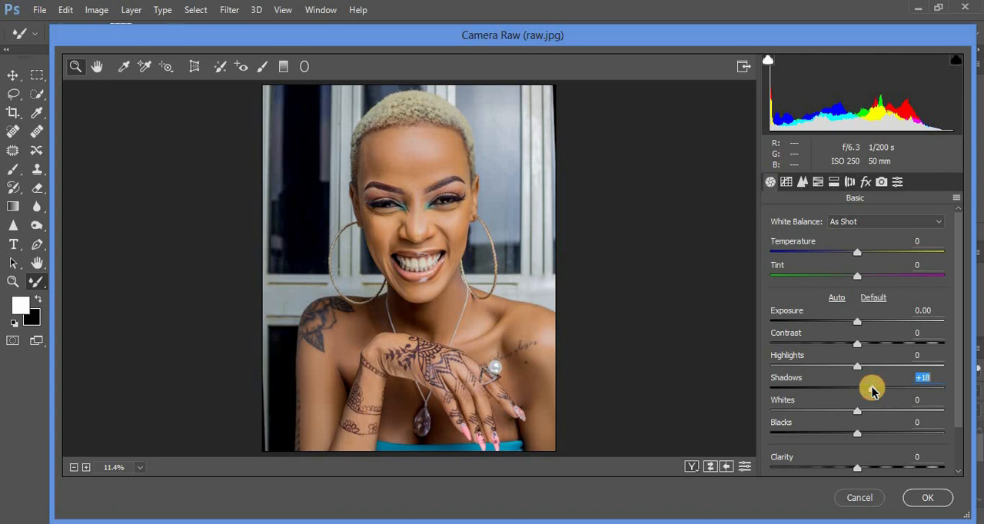
- Whiten both eyes by painting over the eye whites with the Camera Raw Adjustment Brush
{"action": "left_click", "coordinate": [260, 69]}
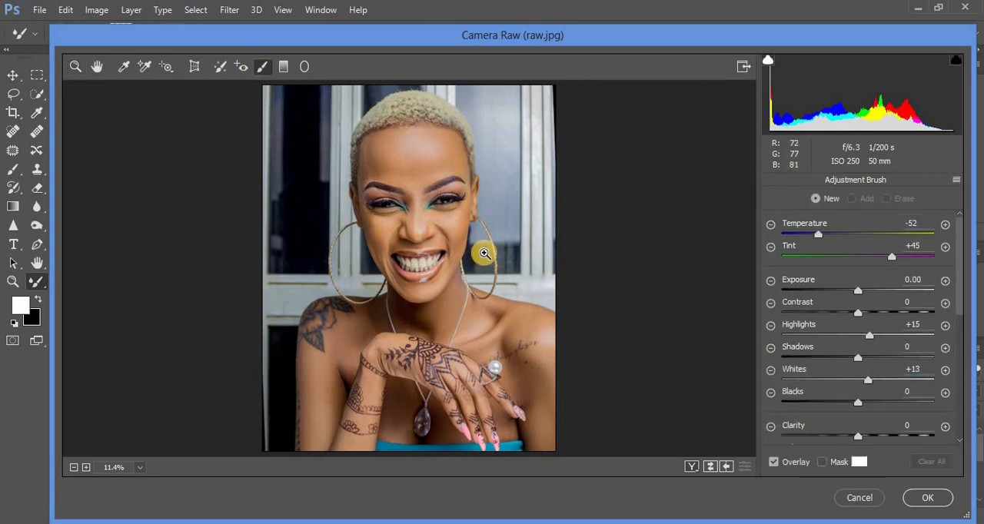
{"action": "left_click", "coordinate": [484, 253], "text": "ctrl"}
{"action": "left_click", "coordinate": [484, 253], "text": "ctrl"}
{"action": "left_click", "coordinate": [481, 255], "text": "ctrl"}
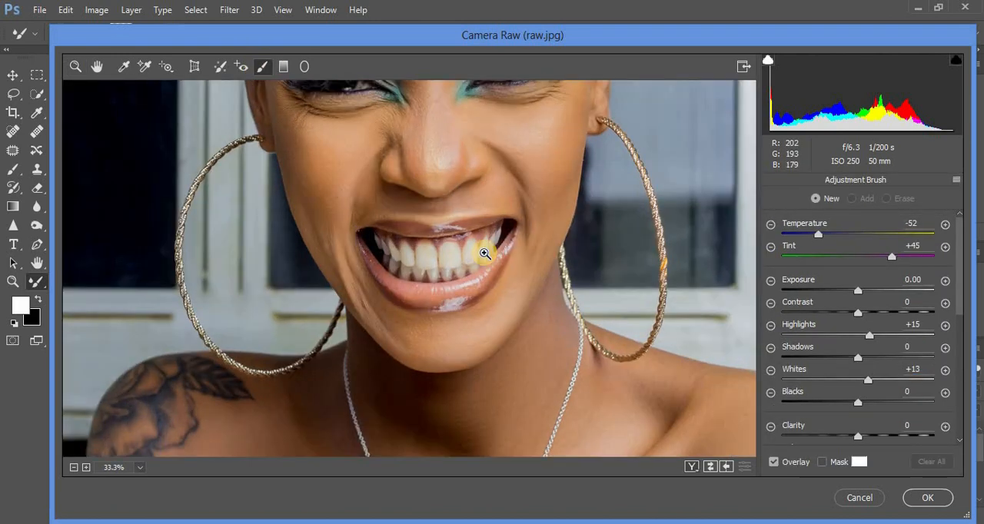
{"action": "left_click", "coordinate": [483, 255], "text": "ctrl"}
{"action": "left_click_drag", "start_coordinate": [621, 161], "coordinate": [623, 400]}
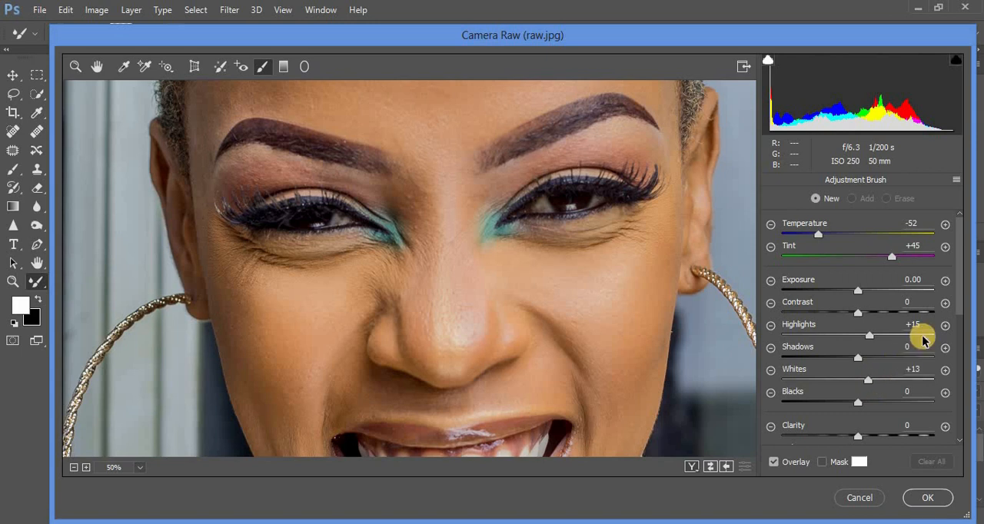
{"action": "left_click_drag", "start_coordinate": [961, 305], "coordinate": [963, 338]}
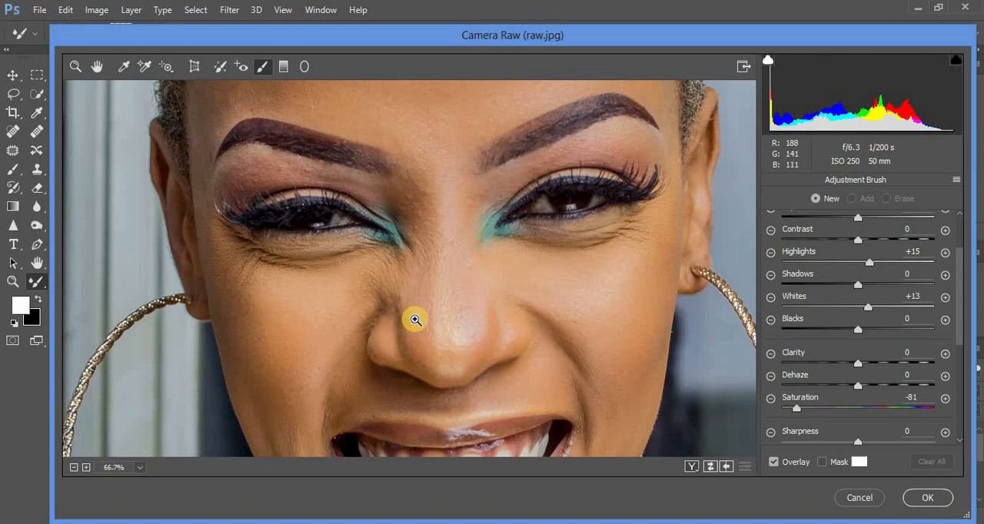
{"action": "left_click", "coordinate": [415, 320]}
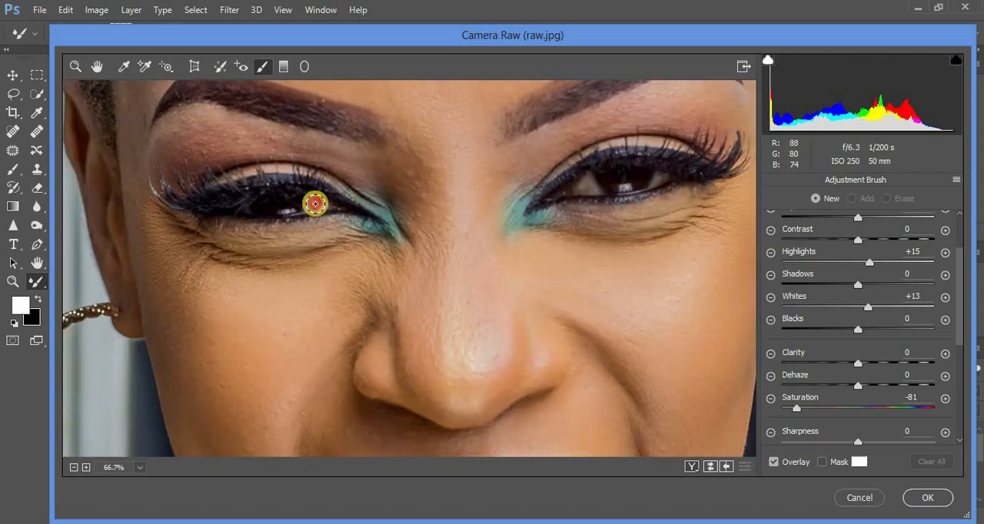
{"action": "left_click_drag", "start_coordinate": [328, 193], "coordinate": [292, 214]}
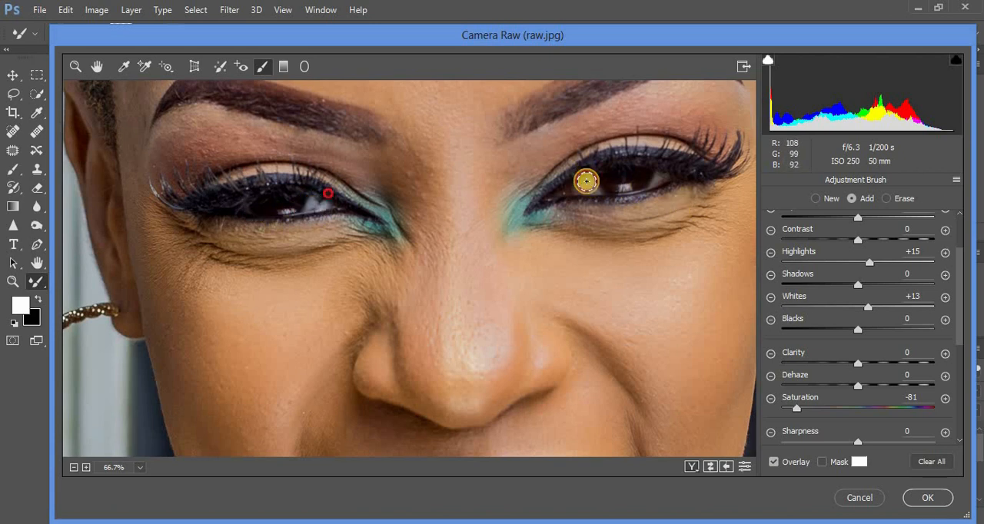
{"action": "left_click_drag", "start_coordinate": [586, 181], "coordinate": [584, 187]}
{"action": "left_click_drag", "start_coordinate": [659, 180], "coordinate": [651, 184]}
{"action": "left_click_drag", "start_coordinate": [586, 185], "coordinate": [590, 188]}
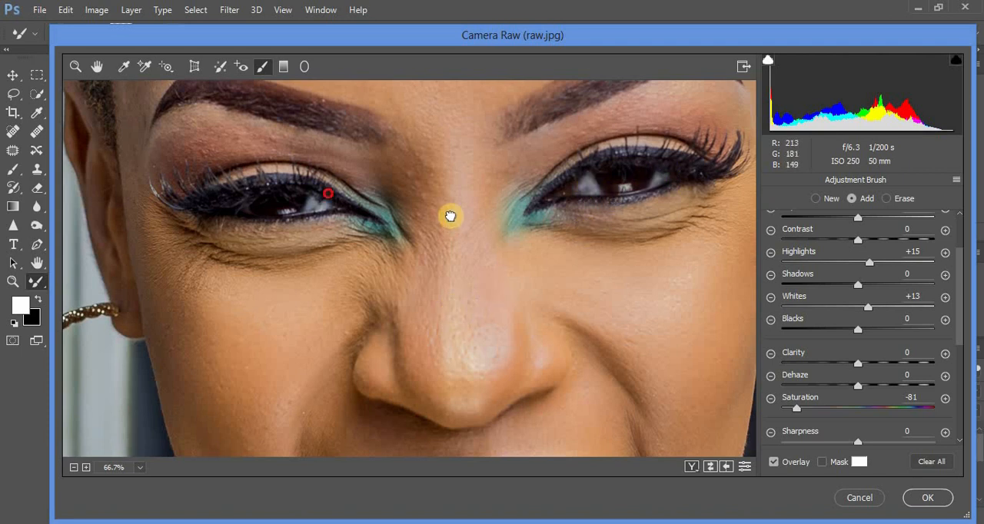
- Paint over the upper and lower teeth with the same Adjustment Brush to whiten them
{"action": "scroll", "coordinate": [450, 215], "scroll_direction": "down", "scroll_amount": 4}
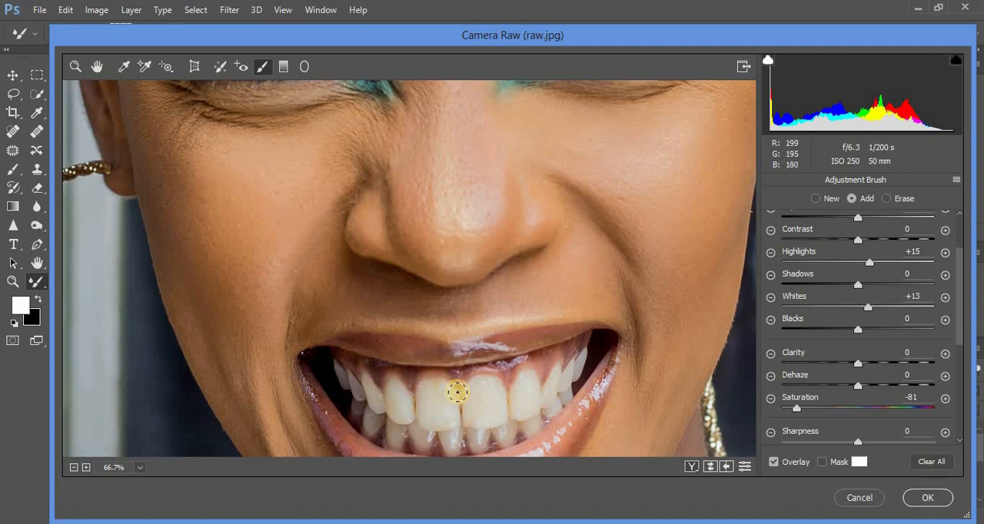
{"action": "mouse_move", "coordinate": [390, 388]}
{"action": "left_mouse_down"}
{"action": "mouse_move", "coordinate": [398, 413]}
{"action": "mouse_move", "coordinate": [394, 387]}
{"action": "mouse_move", "coordinate": [404, 395]}
{"action": "mouse_move", "coordinate": [405, 420]}
{"action": "mouse_move", "coordinate": [396, 402]}
{"action": "mouse_move", "coordinate": [436, 401]}
{"action": "mouse_move", "coordinate": [433, 390]}
{"action": "mouse_move", "coordinate": [430, 420]}
{"action": "mouse_move", "coordinate": [438, 393]}
{"action": "mouse_move", "coordinate": [446, 412]}
{"action": "mouse_move", "coordinate": [426, 399]}
{"action": "mouse_move", "coordinate": [442, 387]}
{"action": "mouse_move", "coordinate": [450, 401]}
{"action": "mouse_move", "coordinate": [441, 423]}
{"action": "mouse_move", "coordinate": [426, 415]}
{"action": "mouse_move", "coordinate": [428, 396]}
{"action": "mouse_move", "coordinate": [463, 402]}
{"action": "mouse_move", "coordinate": [482, 383]}
{"action": "mouse_move", "coordinate": [495, 394]}
{"action": "mouse_move", "coordinate": [492, 416]}
{"action": "mouse_move", "coordinate": [473, 406]}
{"action": "mouse_move", "coordinate": [475, 388]}
{"action": "mouse_move", "coordinate": [469, 416]}
{"action": "mouse_move", "coordinate": [481, 421]}
{"action": "mouse_move", "coordinate": [492, 392]}
{"action": "mouse_move", "coordinate": [524, 381]}
{"action": "mouse_move", "coordinate": [520, 415]}
{"action": "mouse_move", "coordinate": [529, 380]}
{"action": "mouse_move", "coordinate": [534, 390]}
{"action": "mouse_move", "coordinate": [525, 377]}
{"action": "mouse_move", "coordinate": [555, 388]}
{"action": "mouse_move", "coordinate": [555, 379]}
{"action": "mouse_move", "coordinate": [549, 399]}
{"action": "mouse_move", "coordinate": [552, 385]}
{"action": "mouse_move", "coordinate": [576, 367]}
{"action": "left_mouse_up"}
{"action": "mouse_move", "coordinate": [384, 397]}
{"action": "left_mouse_down"}
{"action": "mouse_move", "coordinate": [352, 382]}
{"action": "mouse_move", "coordinate": [391, 410]}
{"action": "mouse_move", "coordinate": [397, 444]}
{"action": "mouse_move", "coordinate": [395, 426]}
{"action": "mouse_move", "coordinate": [369, 425]}
{"action": "mouse_move", "coordinate": [418, 430]}
{"action": "mouse_move", "coordinate": [428, 443]}
{"action": "mouse_move", "coordinate": [451, 437]}
{"action": "mouse_move", "coordinate": [451, 447]}
{"action": "mouse_move", "coordinate": [476, 432]}
{"action": "mouse_move", "coordinate": [491, 432]}
{"action": "mouse_move", "coordinate": [479, 446]}
{"action": "mouse_move", "coordinate": [478, 436]}
{"action": "mouse_move", "coordinate": [452, 446]}
{"action": "mouse_move", "coordinate": [546, 408]}
{"action": "left_mouse_up"}
{"action": "mouse_move", "coordinate": [392, 436]}
{"action": "left_mouse_down"}
{"action": "mouse_move", "coordinate": [373, 418]}
{"action": "mouse_move", "coordinate": [447, 407]}
{"action": "left_mouse_up"}
- Soften the brushed whitening to Whites +5, Highlights +7 and Temperature -44, and apply the Camera Raw Filter
{"action": "key", "text": "ctrl+minus"}
{"action": "key", "text": "ctrl+minus"}
{"action": "key", "text": "ctrl+minus"}
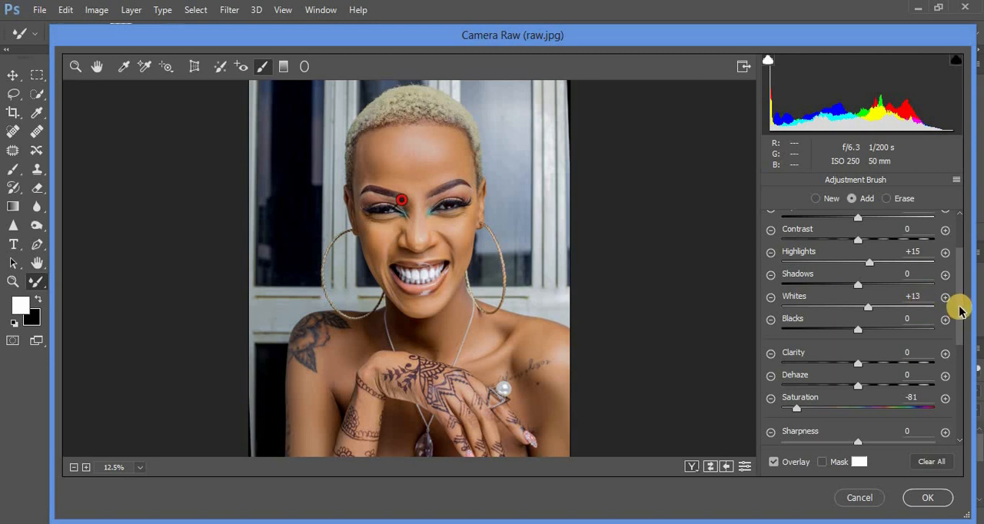
{"action": "scroll", "coordinate": [959, 300], "scroll_direction": "up", "scroll_amount": 3}
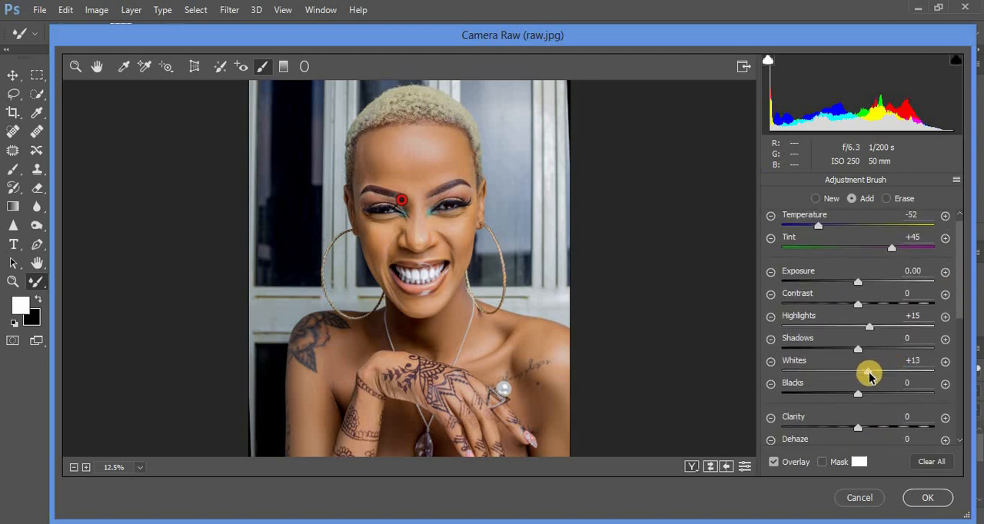
{"action": "left_click_drag", "start_coordinate": [869, 375], "coordinate": [861, 374]}
{"action": "left_click_drag", "start_coordinate": [869, 326], "coordinate": [859, 329]}
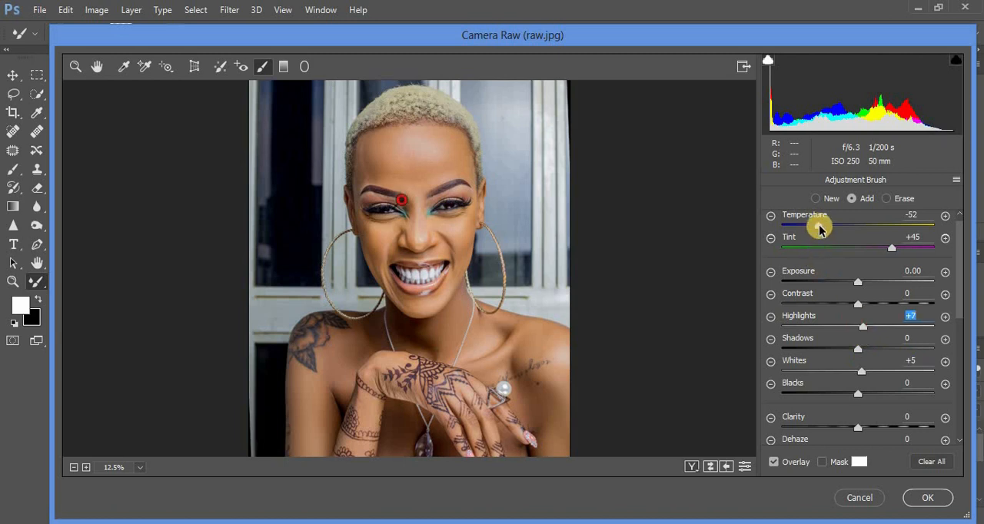
{"action": "left_click_drag", "start_coordinate": [820, 228], "coordinate": [826, 228]}
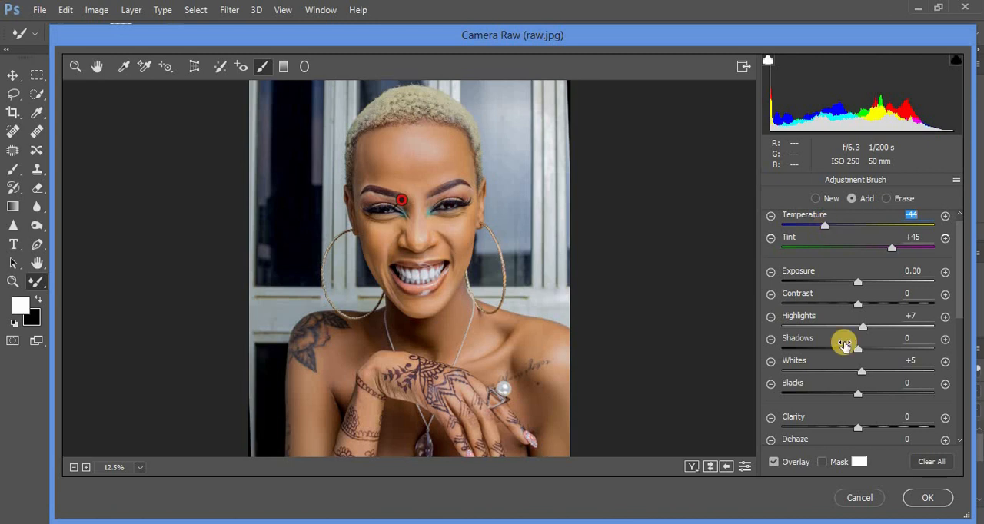
{"action": "left_click", "coordinate": [928, 503]}
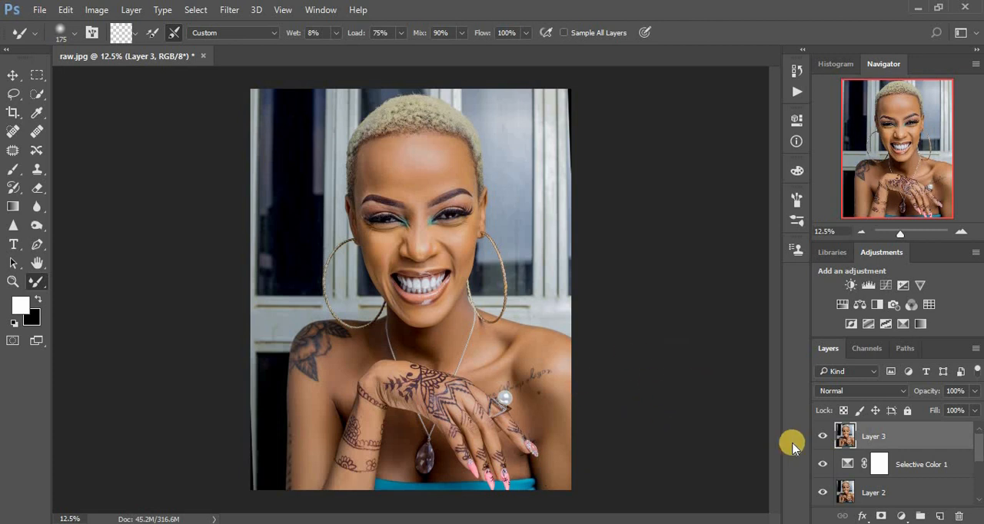
- Add a Curves adjustment layer above Layer 3 and brighten its midtones from input 106 to output 144
{"action": "left_click", "coordinate": [900, 517]}
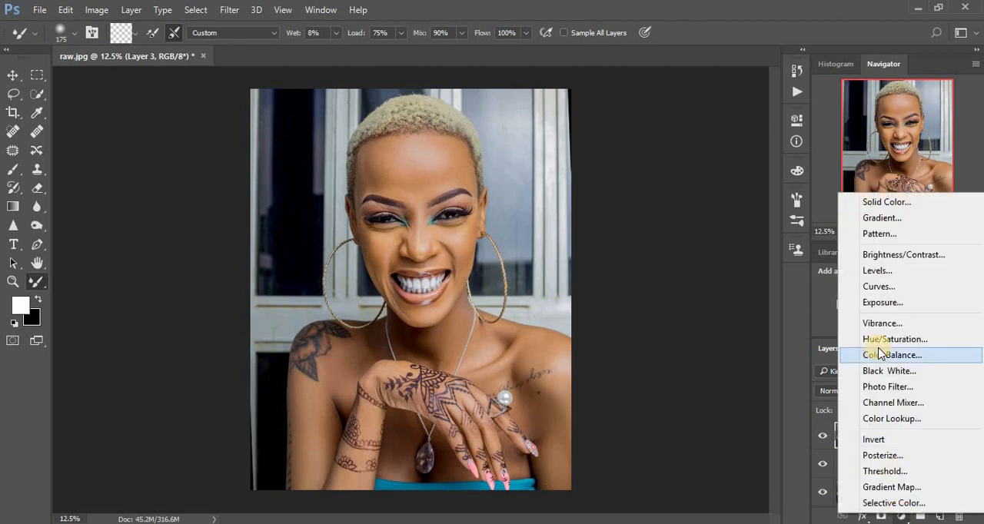
{"action": "left_click", "coordinate": [870, 287]}
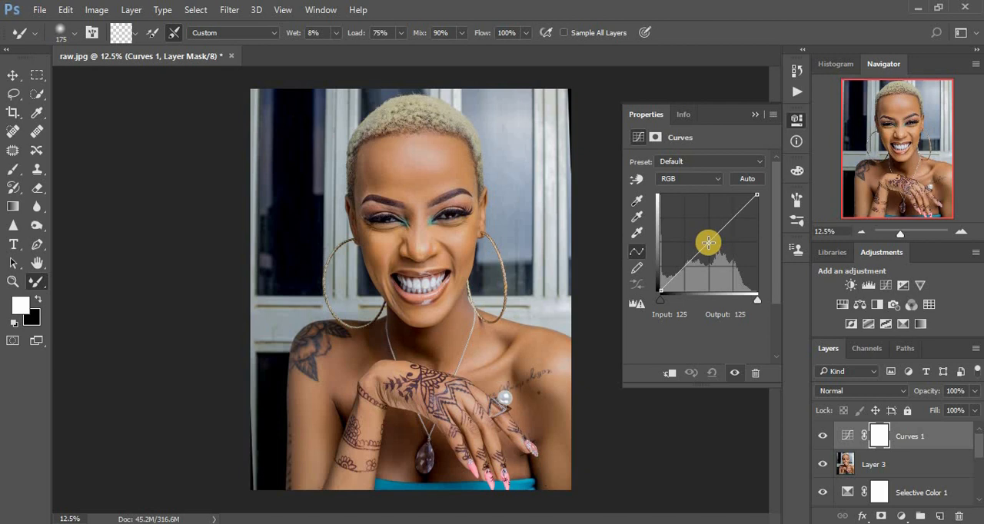
{"action": "left_click_drag", "start_coordinate": [708, 243], "coordinate": [699, 236]}
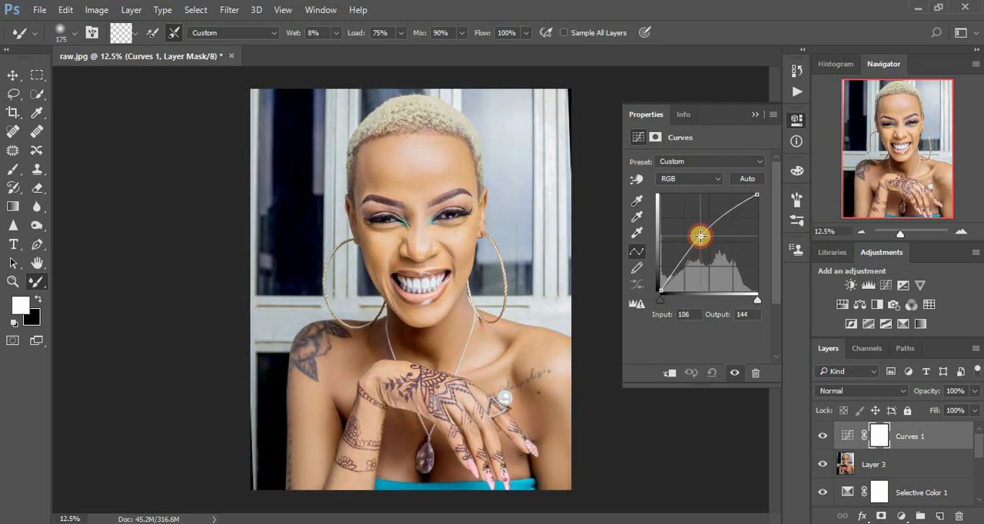
{"action": "left_click", "coordinate": [754, 114]}
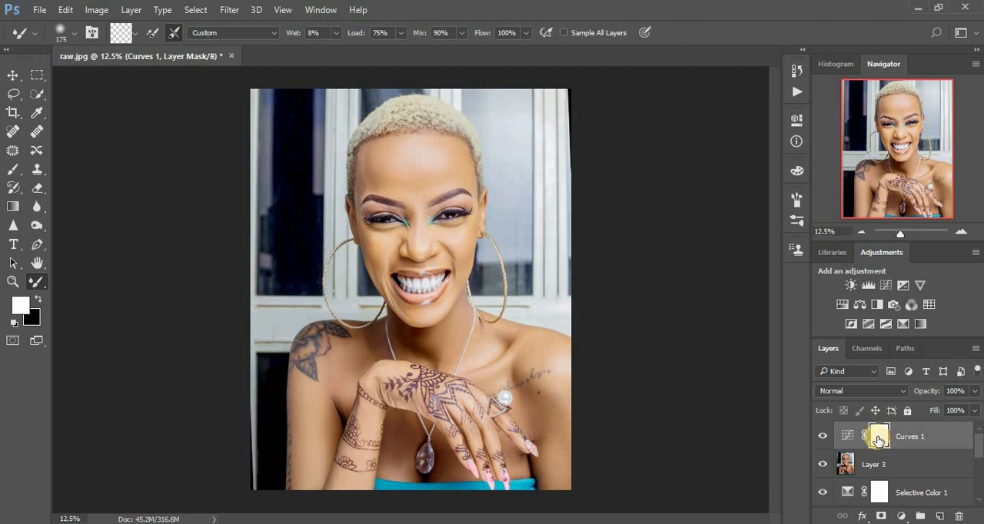
- Invert the brightening Curves layer's mask to black and rename the layer dodge
{"action": "key", "text": "ctrl+i"}
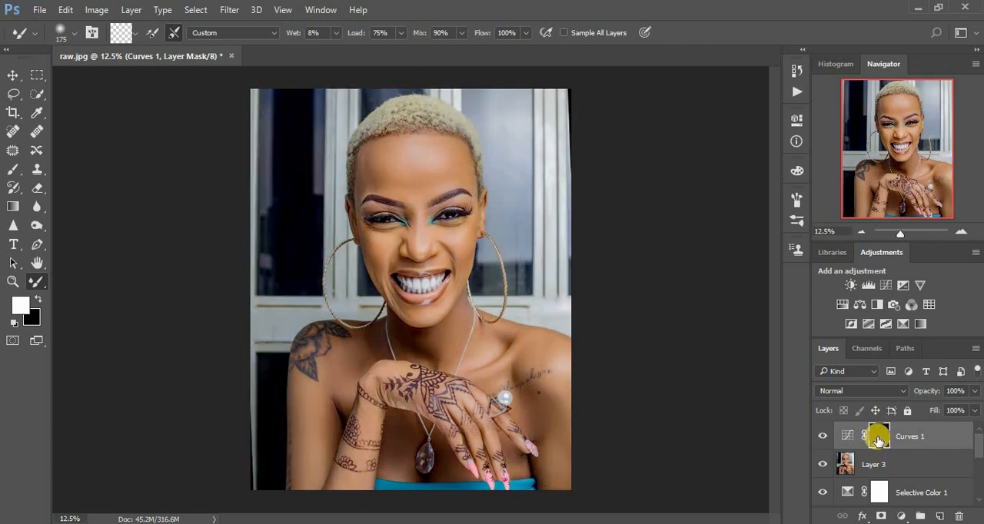
{"action": "double_click", "coordinate": [905, 436]}
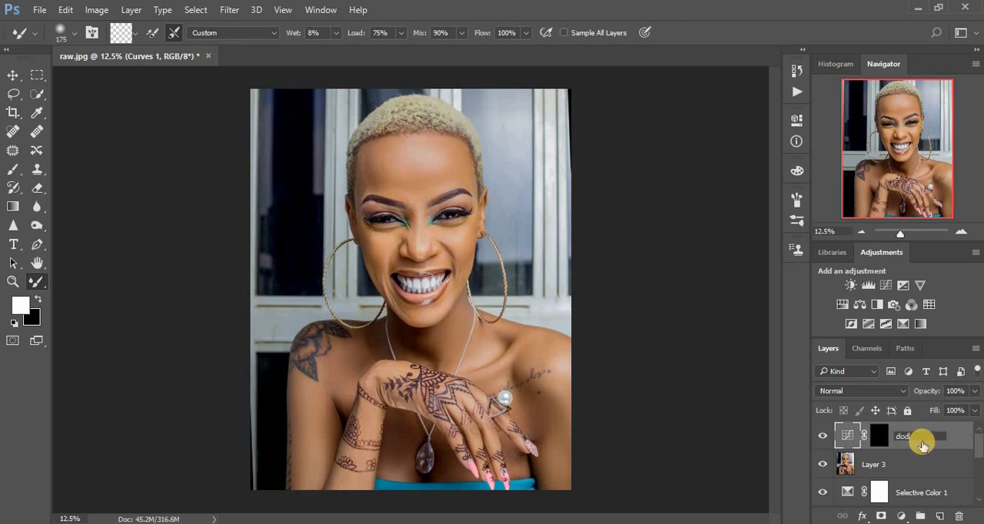
{"action": "type", "text": "dodge"}
{"action": "key", "text": "Return"}
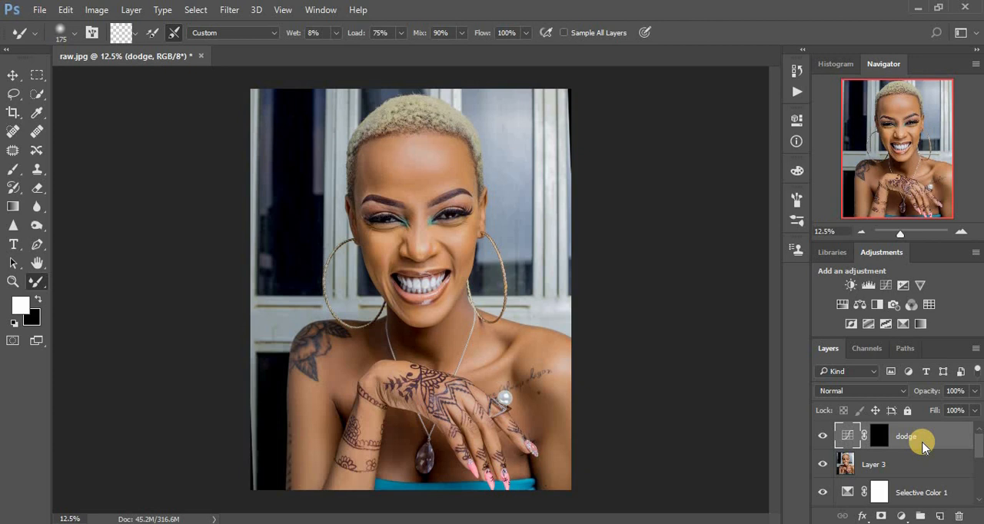
- Add another Curves adjustment layer above dodge and darken its midtones from input 157 to output 101
{"action": "left_click", "coordinate": [901, 516]}
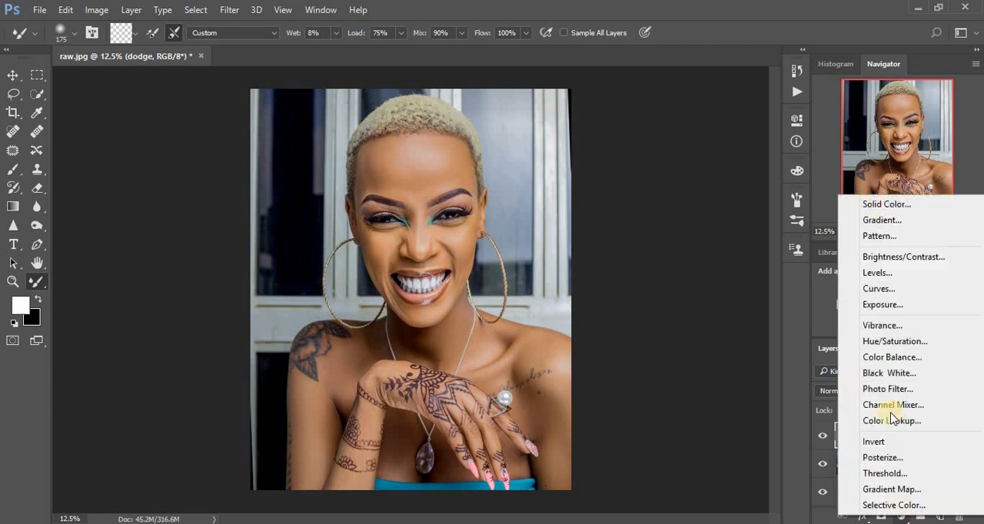
{"action": "left_click", "coordinate": [873, 287]}
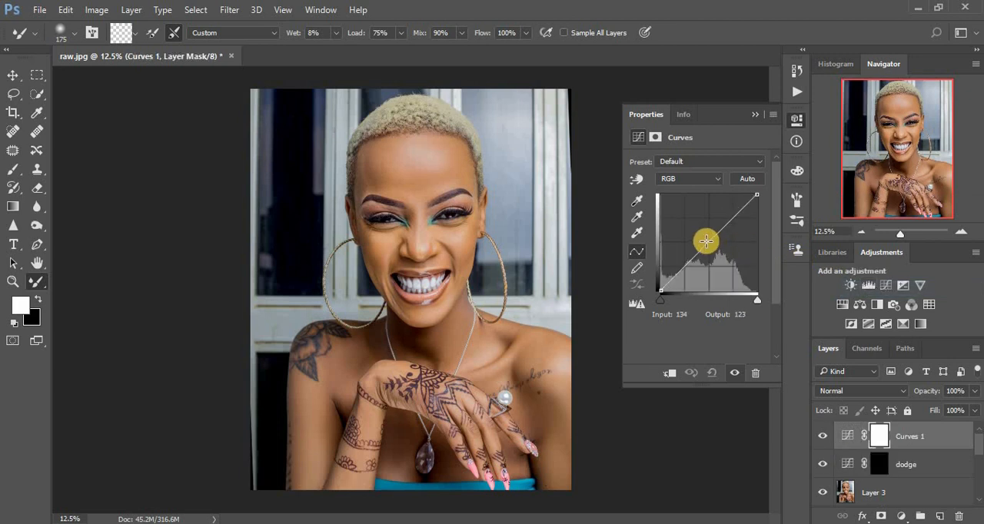
{"action": "left_click_drag", "start_coordinate": [705, 241], "coordinate": [720, 252]}
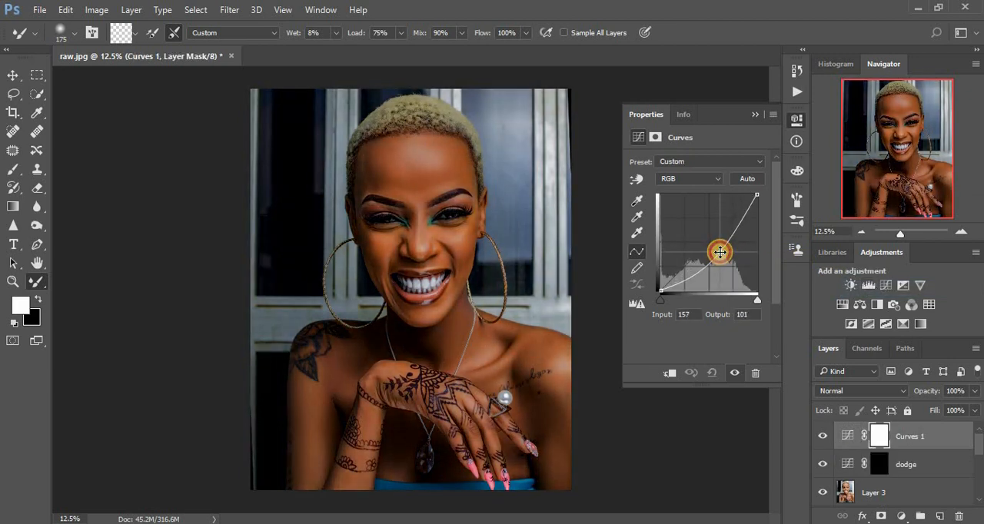
- Invert the darkening Curves layer's mask to black and rename the layer burn
{"action": "key", "text": "ctrl+i"}
{"action": "double_click", "coordinate": [910, 436]}
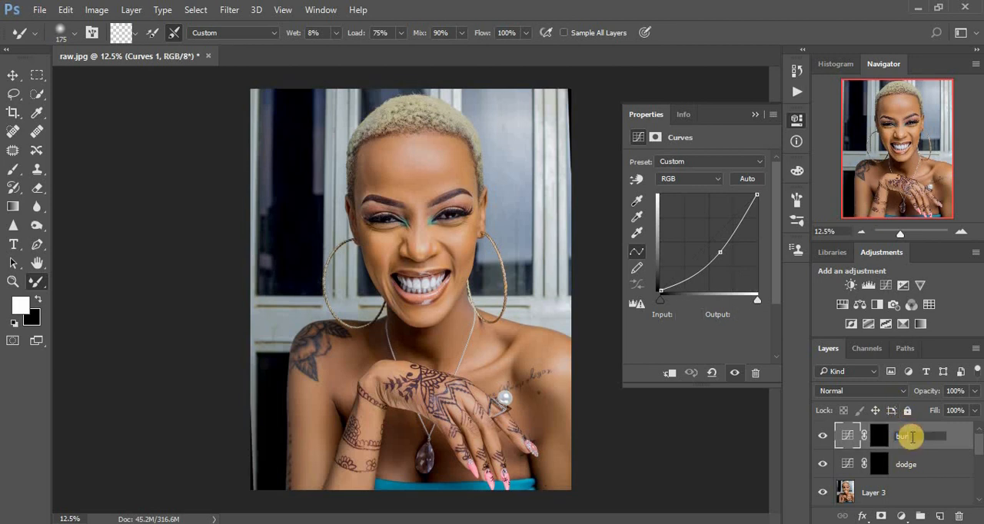
{"action": "key", "text": "Return"}
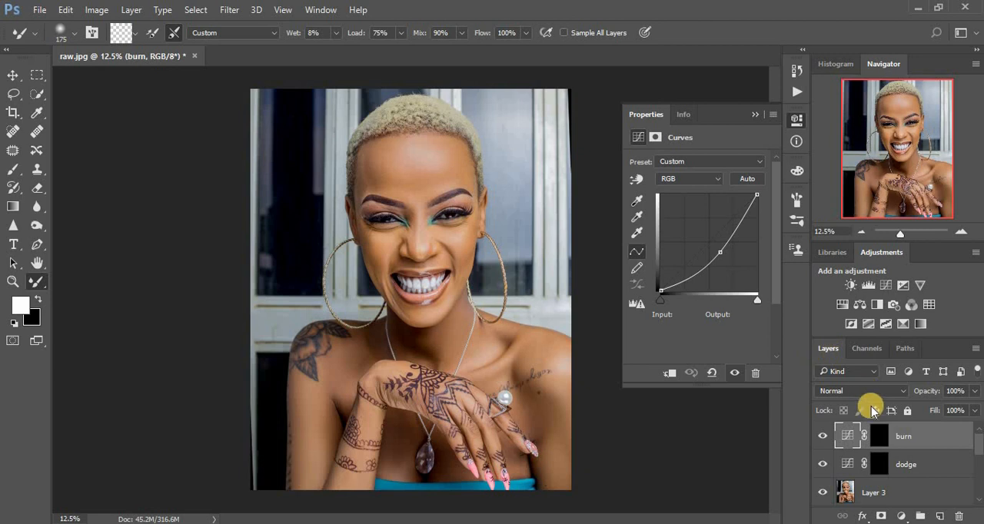
- Group the burn and dodge layers and expand the new group to show its contents
{"action": "left_click", "coordinate": [919, 465], "text": "shift"}
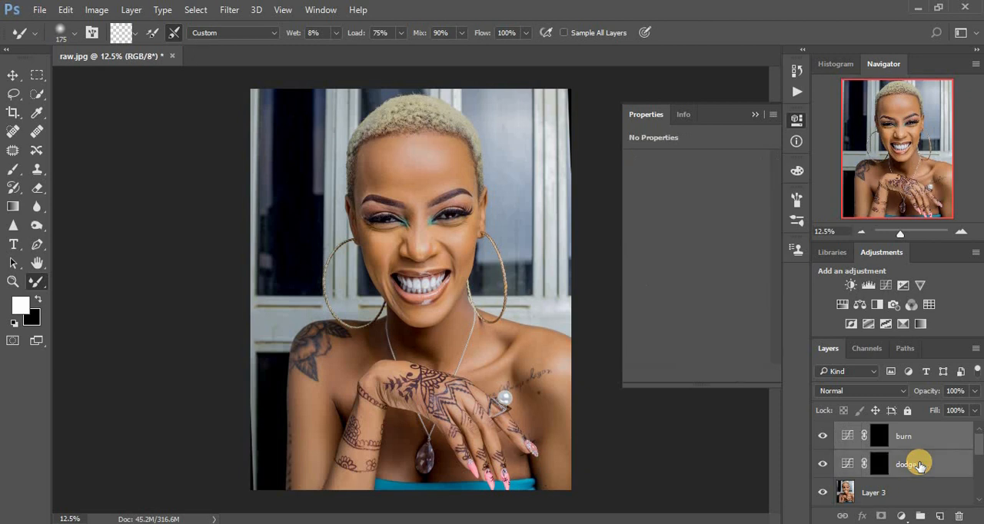
{"action": "key", "text": "ctrl+g"}
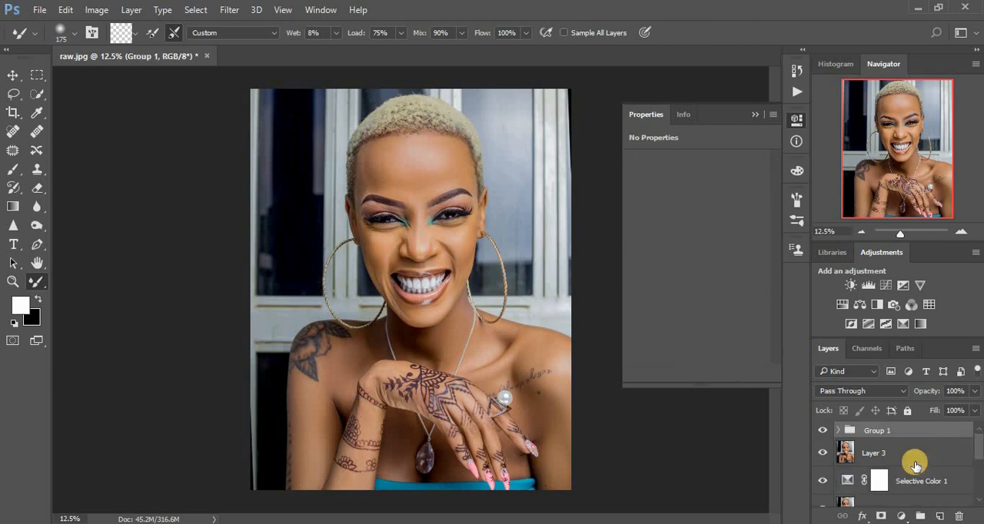
{"action": "left_click", "coordinate": [838, 430]}
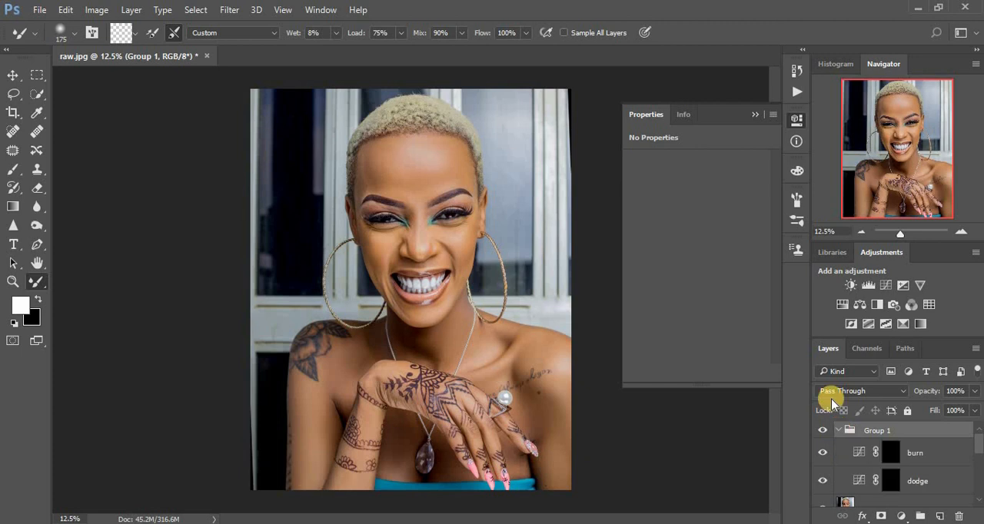
{"action": "left_click", "coordinate": [754, 114]}
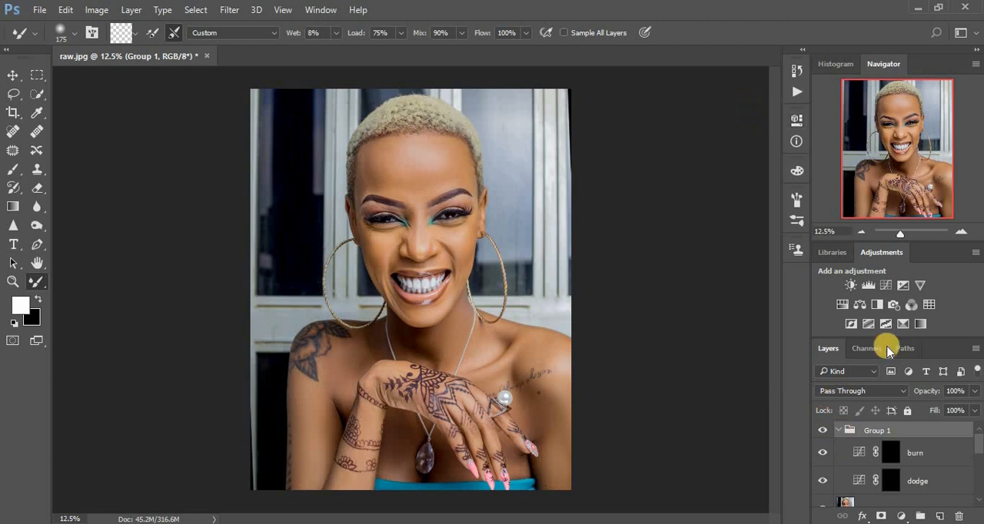
- Add a Black & White adjustment layer above burn inside the group, with Reds at -120 and Yellows at 124
{"action": "left_click", "coordinate": [899, 517]}
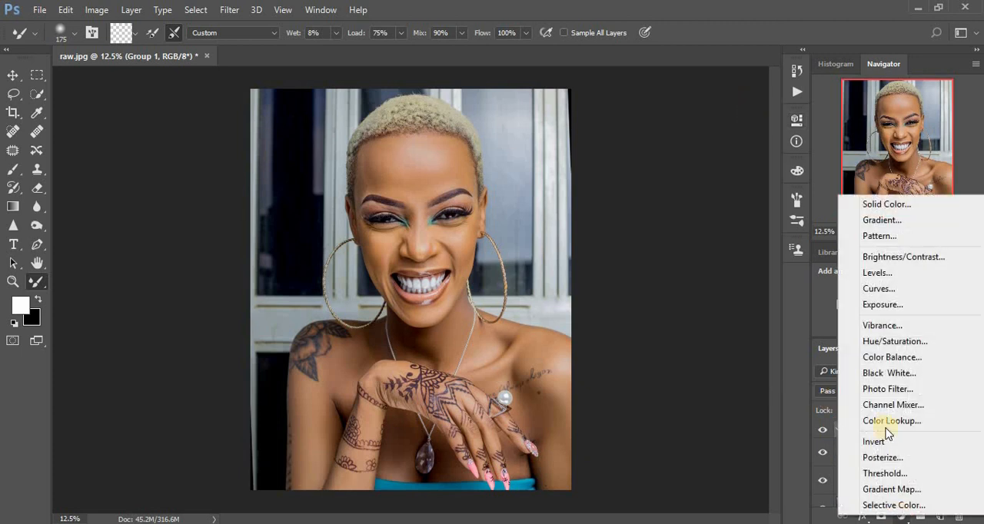
{"action": "left_click", "coordinate": [880, 372]}
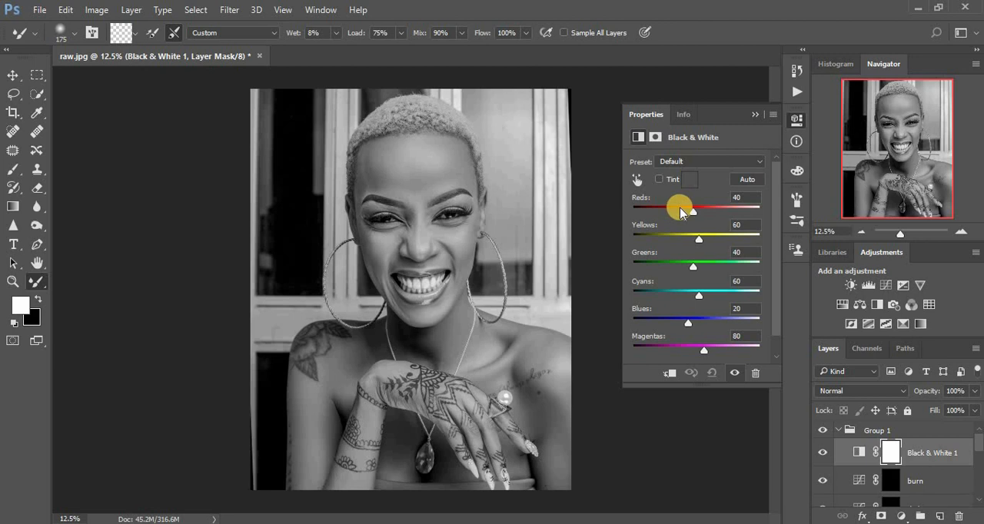
{"action": "left_click_drag", "start_coordinate": [680, 212], "coordinate": [661, 214]}
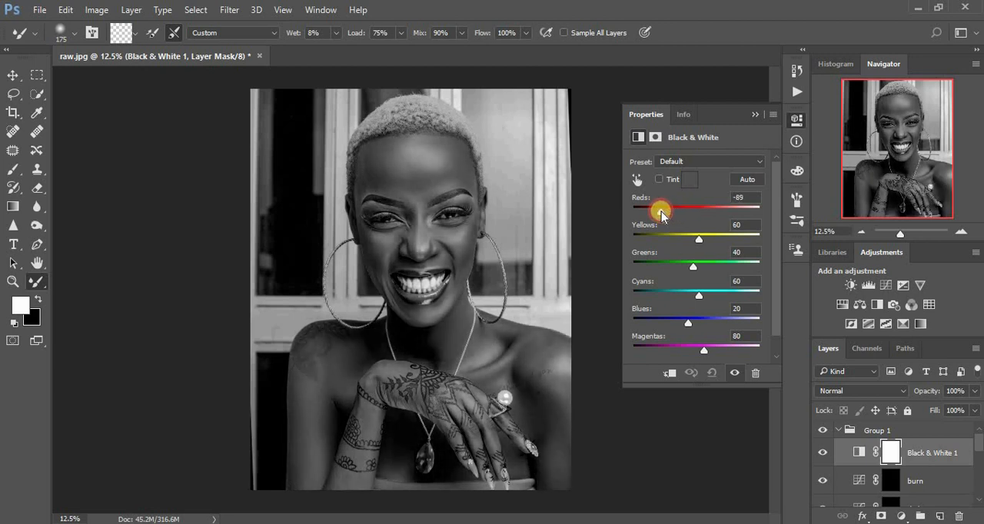
{"action": "left_click_drag", "start_coordinate": [698, 238], "coordinate": [715, 241]}
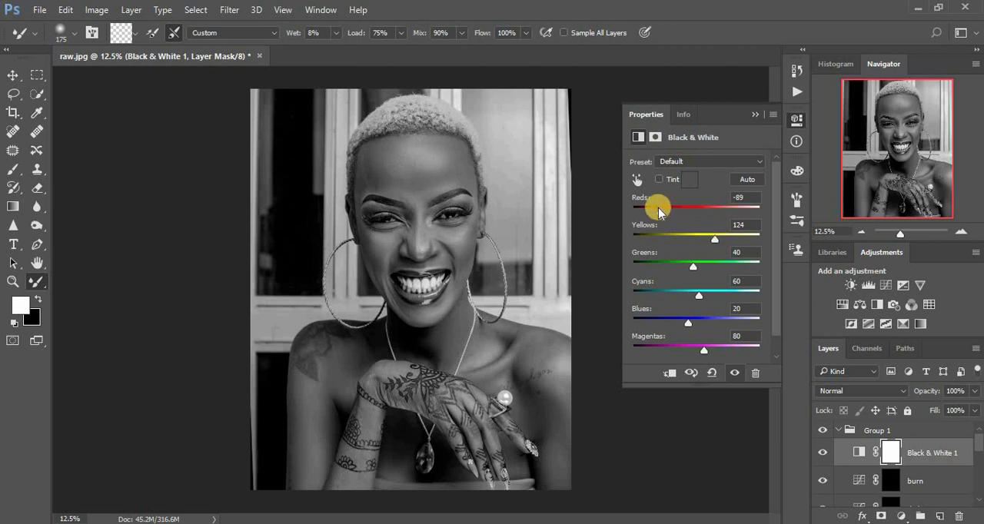
{"action": "left_click_drag", "start_coordinate": [658, 207], "coordinate": [652, 212]}
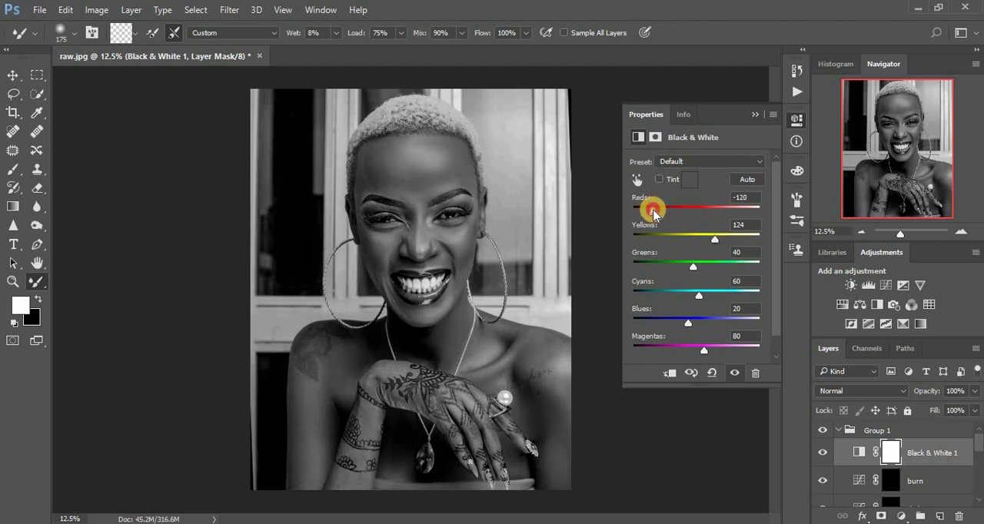
{"action": "left_click", "coordinate": [755, 116]}
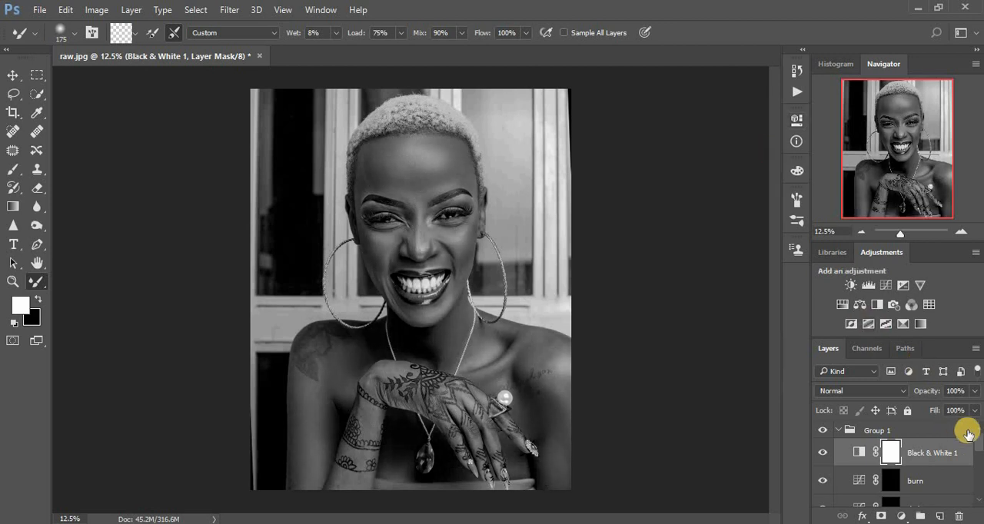
- Target the dodge layer's mask and set the Brush tool's flow to 6%
{"action": "left_click_drag", "start_coordinate": [973, 430], "coordinate": [978, 455]}
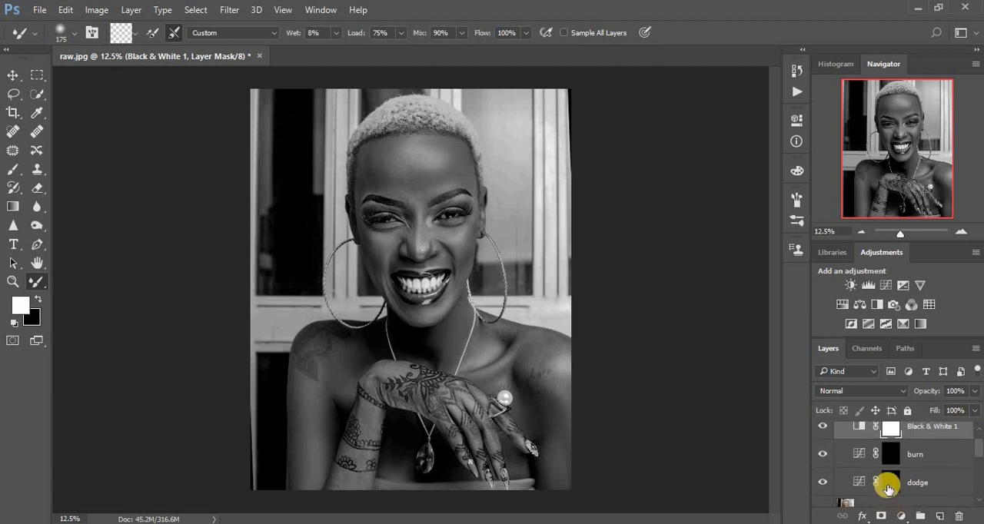
{"action": "left_click", "coordinate": [888, 488]}
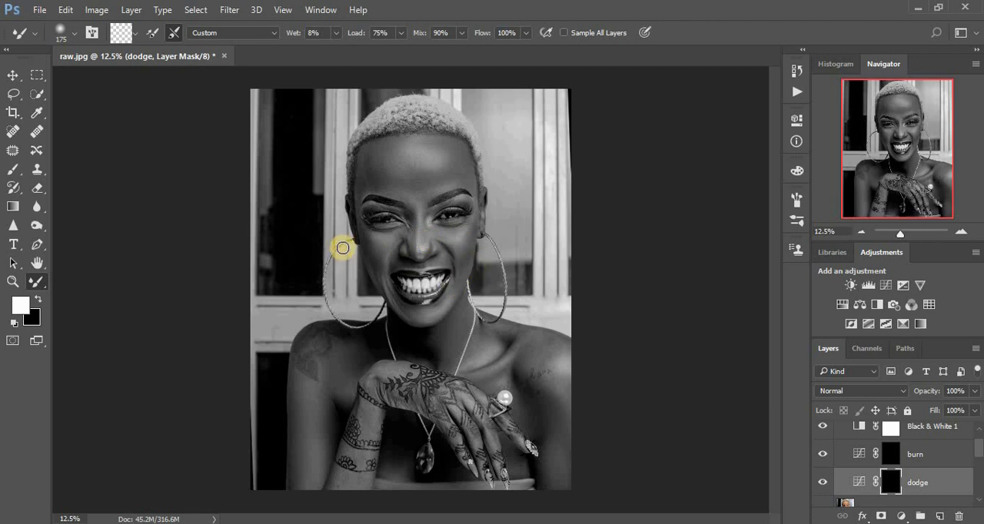
{"action": "left_click", "coordinate": [13, 168]}
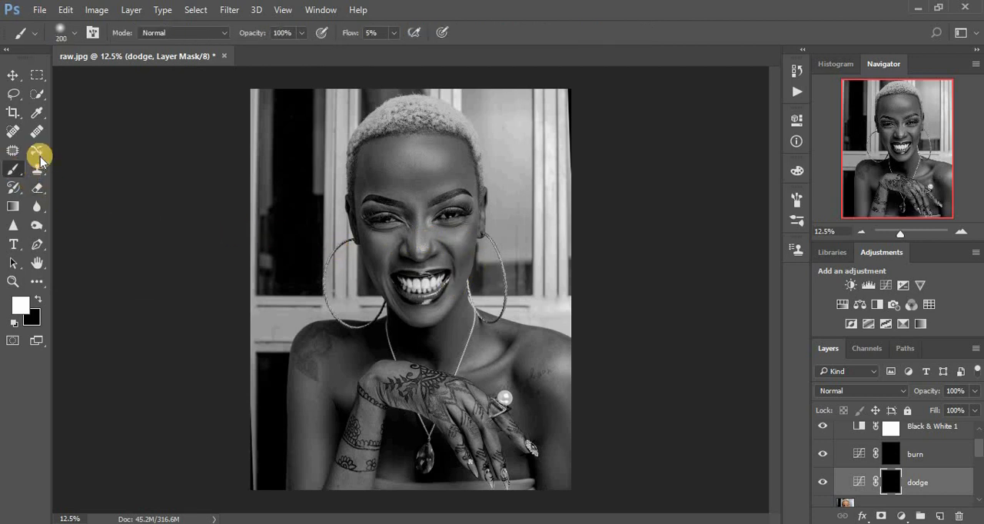
{"action": "left_click", "coordinate": [392, 34]}
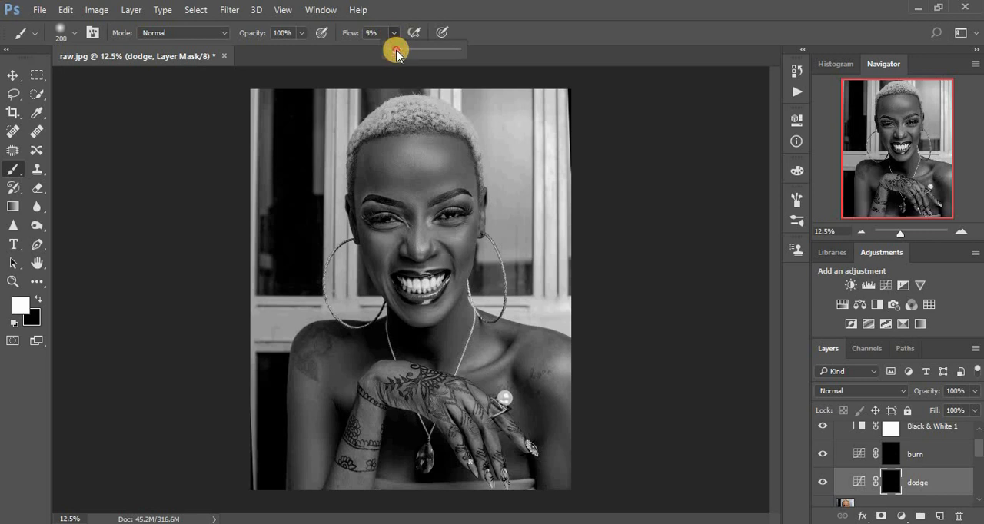
{"action": "left_click", "coordinate": [396, 52]}
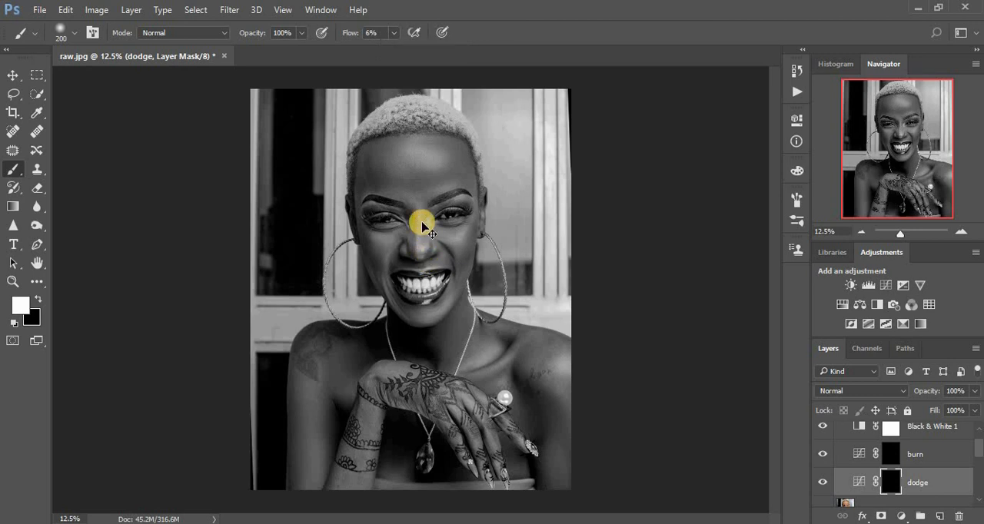
- Paint white on the dodge mask over the nose, the areas around both brows and the chin with a small brush of about 100 to 125
{"action": "scroll", "coordinate": [422, 223], "scroll_direction": "up", "scroll_amount": 1}
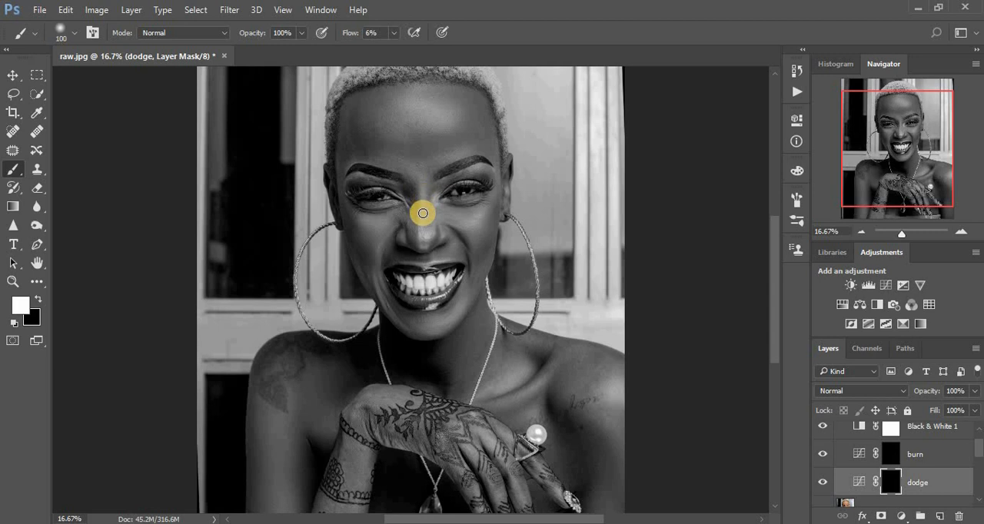
{"action": "mouse_move", "coordinate": [422, 194]}
{"action": "left_mouse_down"}
{"action": "mouse_move", "coordinate": [423, 246]}
{"action": "mouse_move", "coordinate": [423, 185]}
{"action": "mouse_move", "coordinate": [426, 242]}
{"action": "mouse_move", "coordinate": [449, 190]}
{"action": "mouse_move", "coordinate": [489, 173]}
{"action": "mouse_move", "coordinate": [478, 169]}
{"action": "mouse_move", "coordinate": [490, 173]}
{"action": "mouse_move", "coordinate": [456, 170]}
{"action": "left_mouse_up"}
{"action": "left_click_drag", "start_coordinate": [360, 180], "coordinate": [349, 181]}
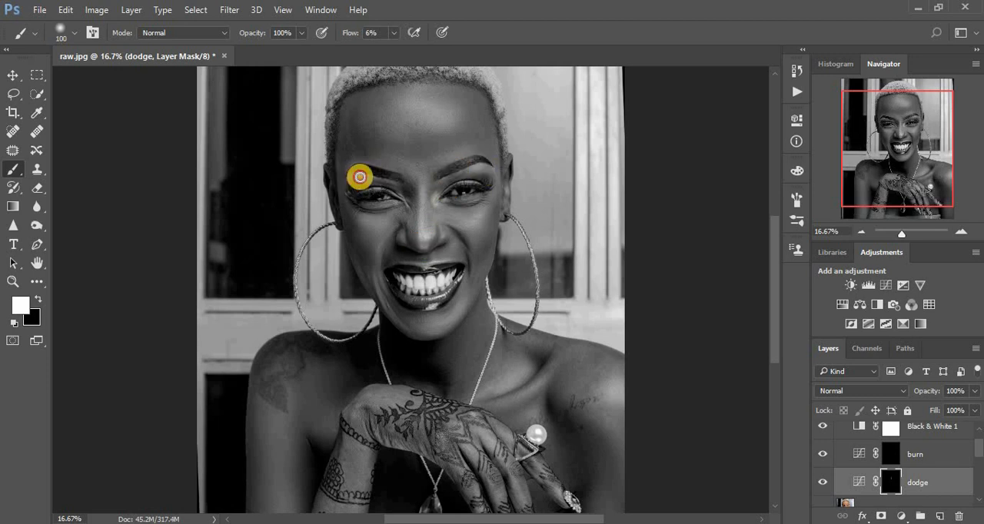
{"action": "mouse_move", "coordinate": [423, 244]}
{"action": "left_mouse_down"}
{"action": "mouse_move", "coordinate": [422, 230]}
{"action": "mouse_move", "coordinate": [446, 226]}
{"action": "mouse_move", "coordinate": [404, 239]}
{"action": "mouse_move", "coordinate": [404, 257]}
{"action": "left_mouse_up"}
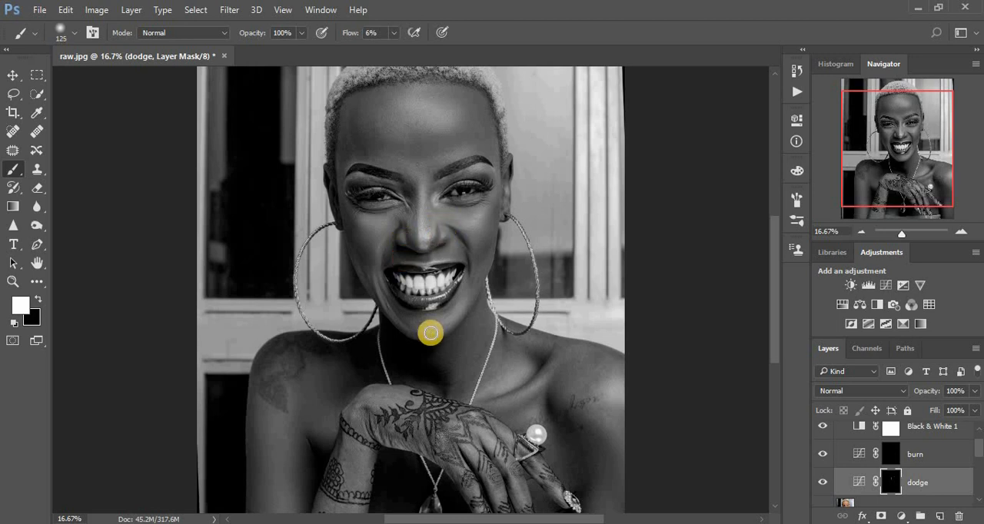
{"action": "mouse_move", "coordinate": [421, 325]}
{"action": "left_mouse_down"}
{"action": "mouse_move", "coordinate": [456, 312]}
{"action": "mouse_move", "coordinate": [415, 330]}
{"action": "left_mouse_up"}
- Brighten the collarbone, both shoulders and the lower chest by painting white on the dodge mask with a 300 brush
{"action": "mouse_move", "coordinate": [517, 361]}
{"action": "left_mouse_down"}
{"action": "mouse_move", "coordinate": [523, 373]}
{"action": "mouse_move", "coordinate": [487, 395]}
{"action": "mouse_move", "coordinate": [553, 369]}
{"action": "mouse_move", "coordinate": [500, 404]}
{"action": "mouse_move", "coordinate": [543, 384]}
{"action": "mouse_move", "coordinate": [559, 369]}
{"action": "mouse_move", "coordinate": [530, 388]}
{"action": "mouse_move", "coordinate": [551, 360]}
{"action": "mouse_move", "coordinate": [516, 397]}
{"action": "mouse_move", "coordinate": [607, 377]}
{"action": "mouse_move", "coordinate": [612, 392]}
{"action": "mouse_move", "coordinate": [615, 373]}
{"action": "mouse_move", "coordinate": [626, 400]}
{"action": "left_mouse_up"}
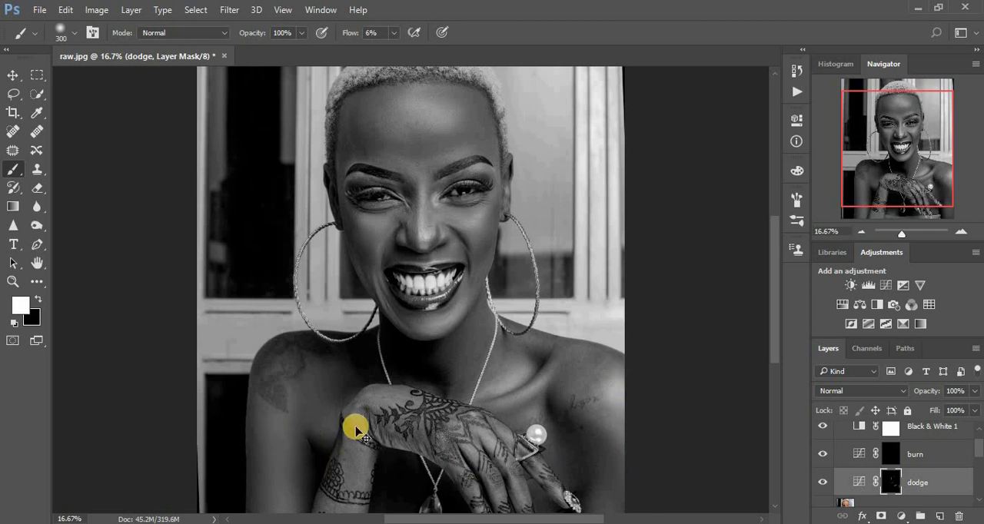
{"action": "key", "text": "ctrl+minus"}
{"action": "mouse_move", "coordinate": [321, 406]}
{"action": "left_mouse_down"}
{"action": "mouse_move", "coordinate": [310, 428]}
{"action": "mouse_move", "coordinate": [319, 484]}
{"action": "mouse_move", "coordinate": [310, 387]}
{"action": "left_mouse_up"}
{"action": "left_click", "coordinate": [310, 387]}
{"action": "mouse_move", "coordinate": [373, 495]}
{"action": "left_mouse_down"}
{"action": "mouse_move", "coordinate": [458, 472]}
{"action": "mouse_move", "coordinate": [467, 484]}
{"action": "left_mouse_up"}
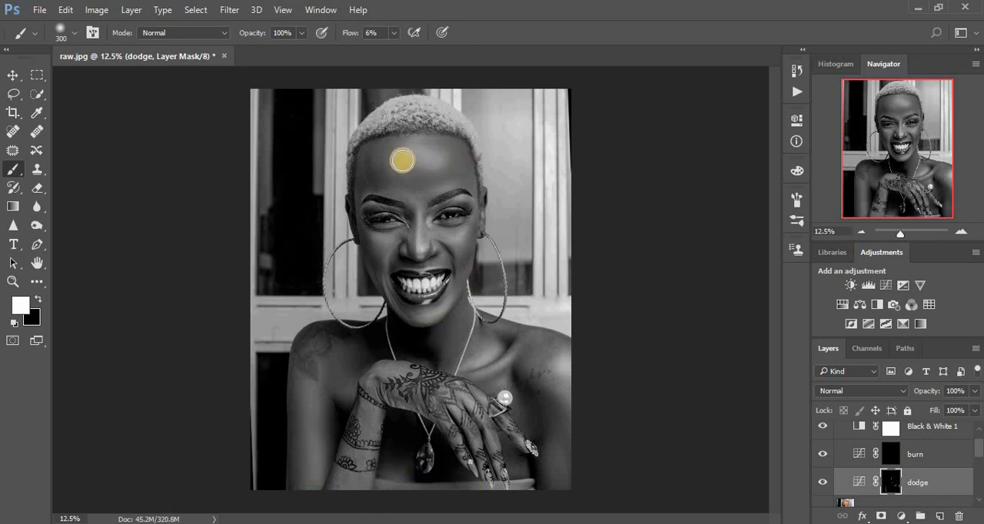
- Dodge the forehead with a 600 brush and the cheeks under both eyes with a 175 brush
{"action": "key", "text": "]"}
{"action": "key", "text": "]"}
{"action": "key", "text": "]"}
{"action": "left_click_drag", "start_coordinate": [402, 160], "coordinate": [436, 159]}
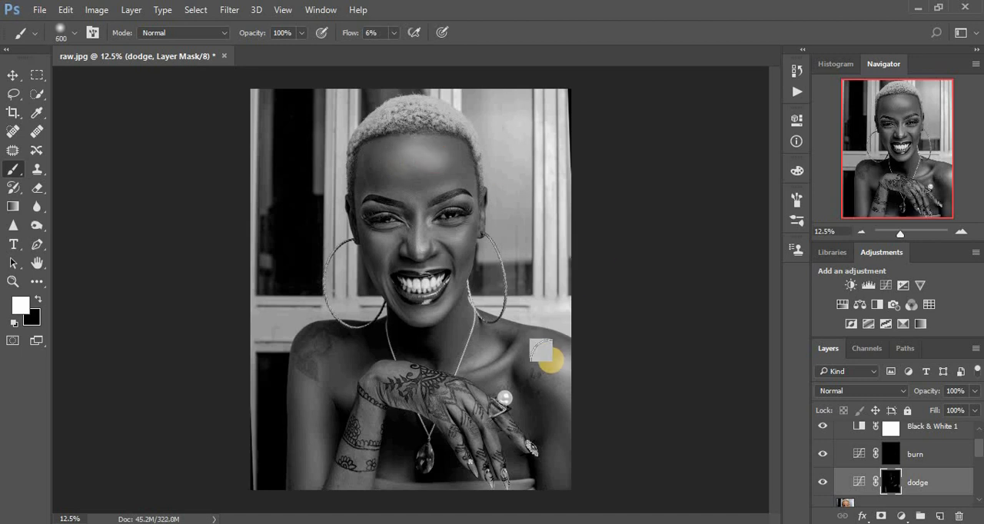
{"action": "key", "text": "bracketleft"}
{"action": "key", "text": "bracketleft"}
{"action": "key", "text": "bracketleft"}
{"action": "mouse_move", "coordinate": [454, 232]}
{"action": "left_mouse_down"}
{"action": "mouse_move", "coordinate": [393, 236]}
{"action": "mouse_move", "coordinate": [393, 250]}
{"action": "mouse_move", "coordinate": [369, 234]}
{"action": "left_mouse_up"}
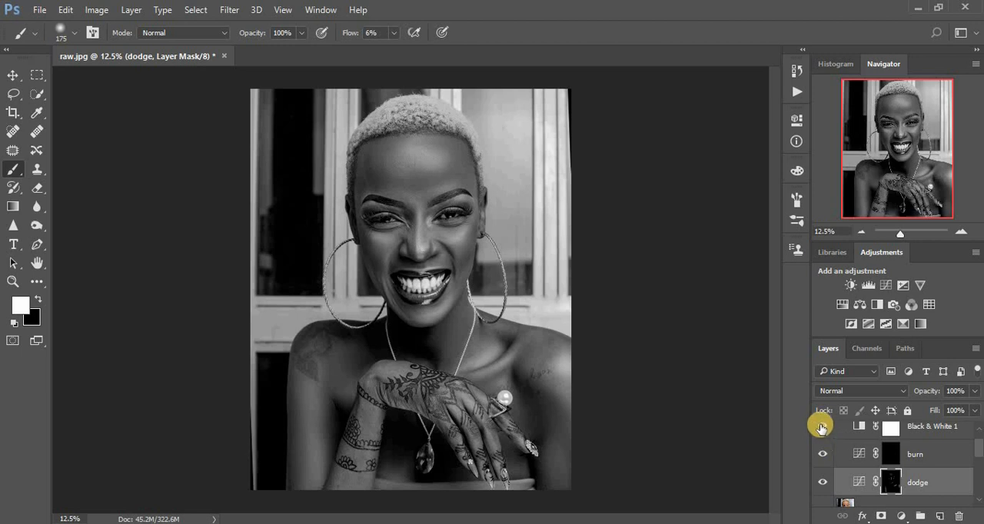
- Hide the Black & White 1 layer and toggle Group 1's visibility to compare the portrait with and without the dodging
{"action": "left_click", "coordinate": [821, 427]}
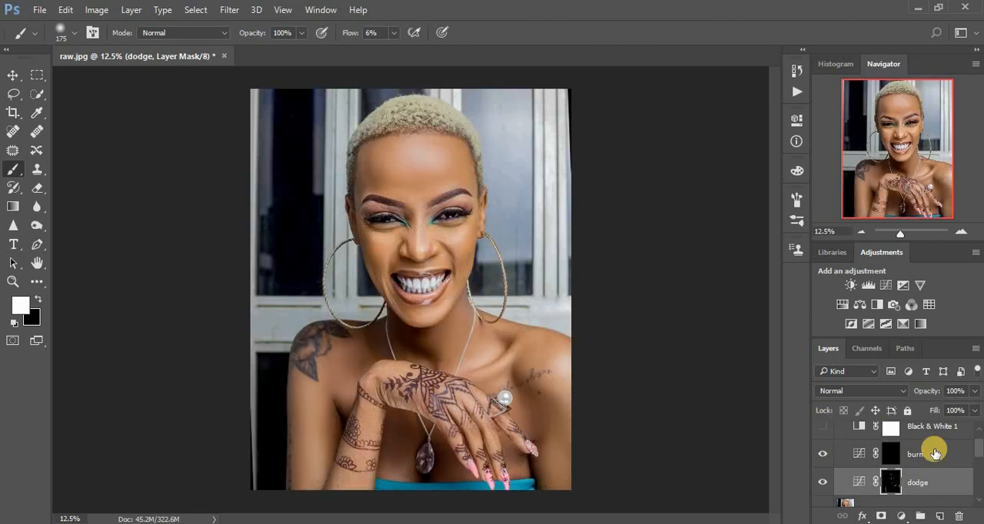
{"action": "left_click", "coordinate": [979, 444]}
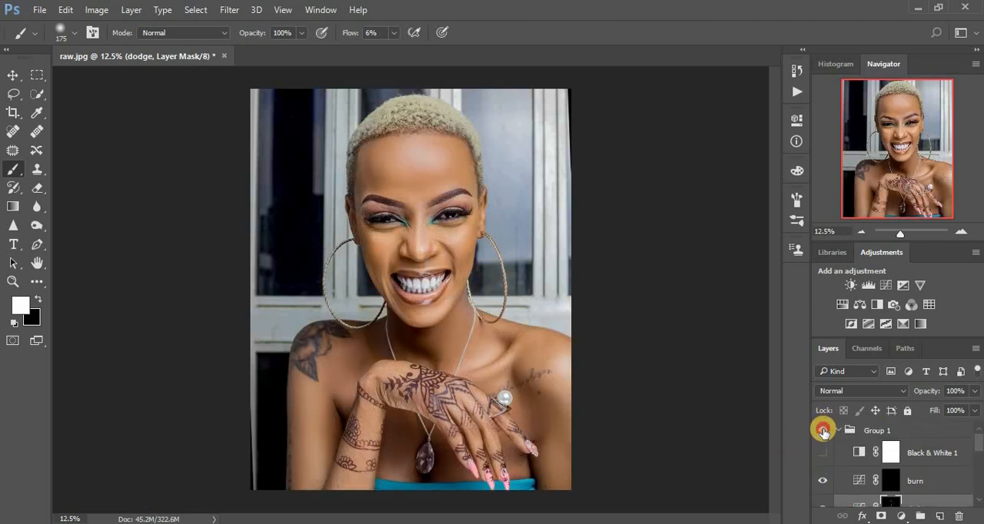
{"action": "left_click", "coordinate": [823, 432]}
{"action": "left_click", "coordinate": [824, 432]}
{"action": "left_click", "coordinate": [823, 432]}
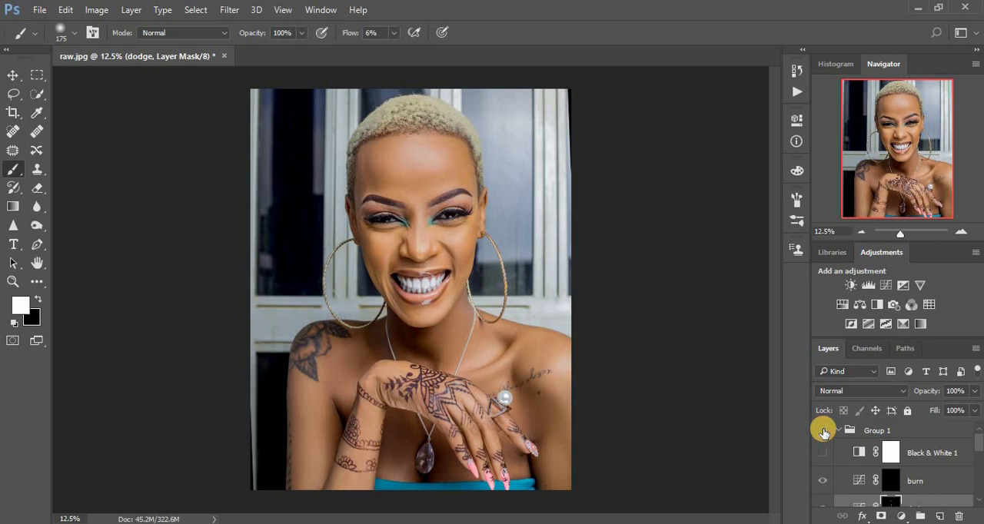
{"action": "left_click", "coordinate": [823, 432]}
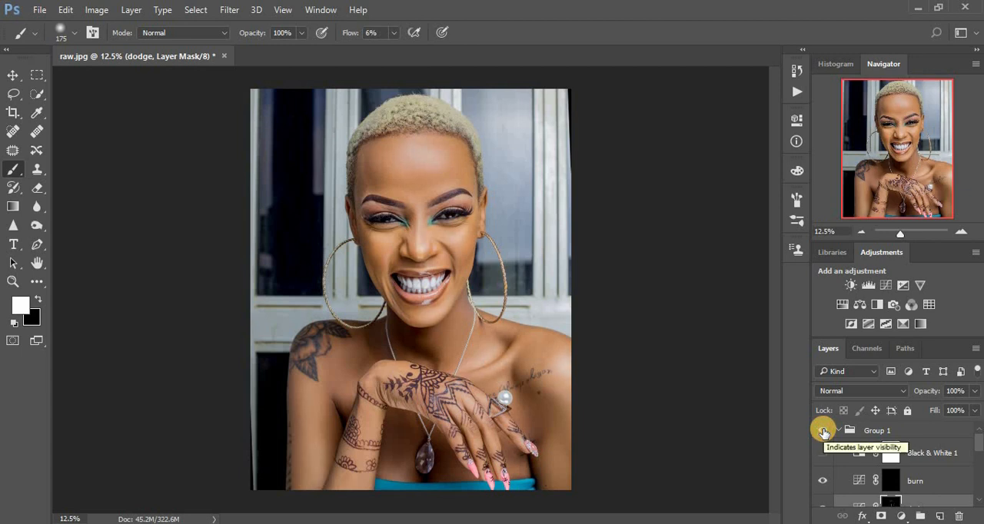
{"action": "left_click", "coordinate": [823, 432]}
{"action": "left_click", "coordinate": [823, 432]}
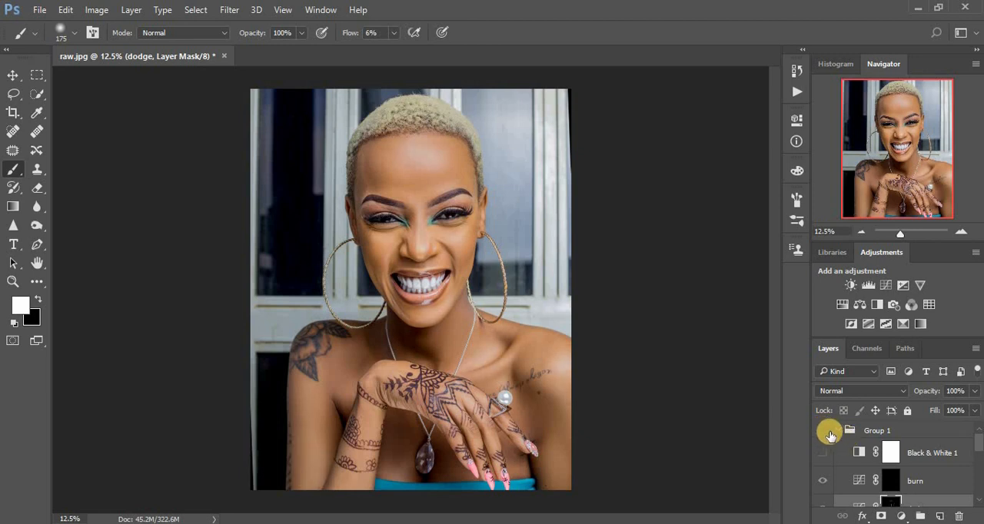
- Show Black & White 1 again and paint white on the burn mask along both sides of the forehead and both cheeks
{"action": "left_click", "coordinate": [889, 484]}
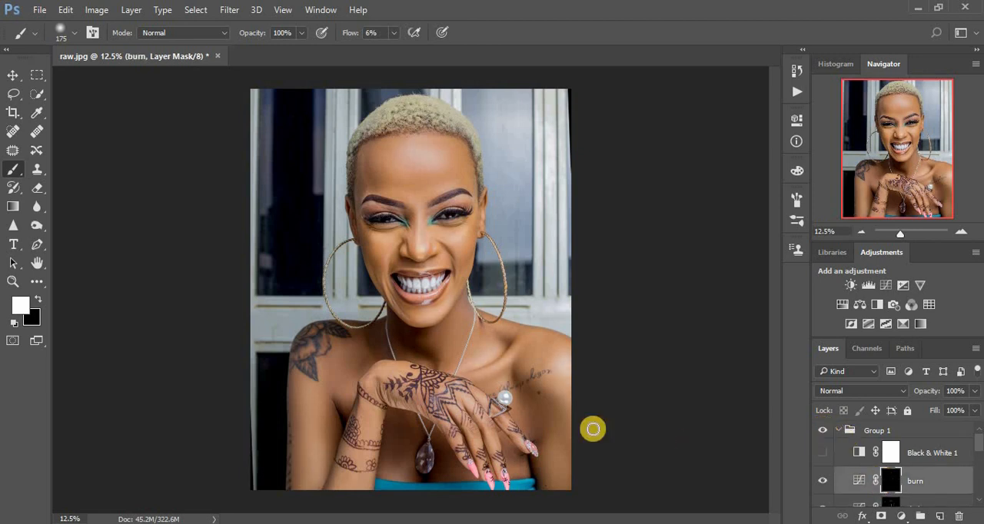
{"action": "left_click", "coordinate": [823, 455]}
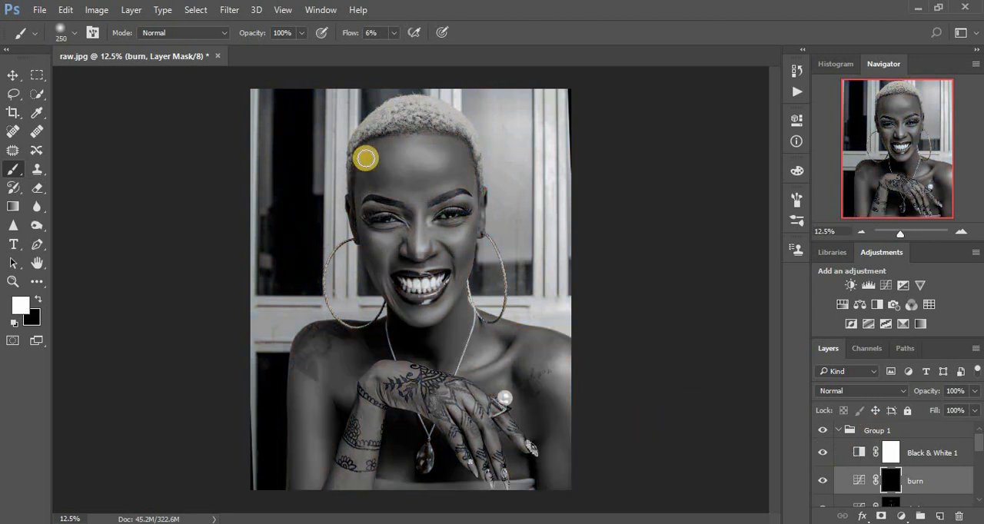
{"action": "mouse_move", "coordinate": [361, 152]}
{"action": "left_mouse_down"}
{"action": "mouse_move", "coordinate": [362, 194]}
{"action": "mouse_move", "coordinate": [373, 192]}
{"action": "left_mouse_up"}
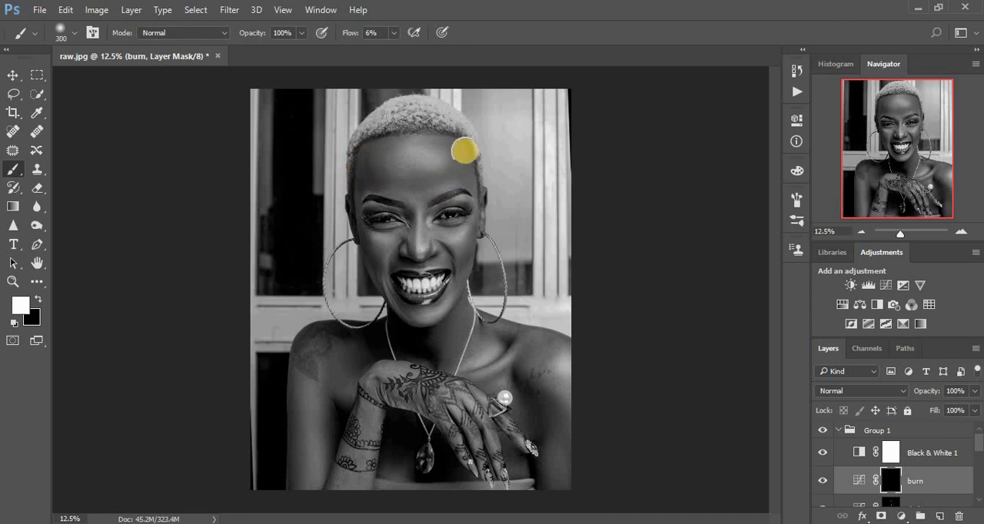
{"action": "left_click_drag", "start_coordinate": [460, 149], "coordinate": [462, 183]}
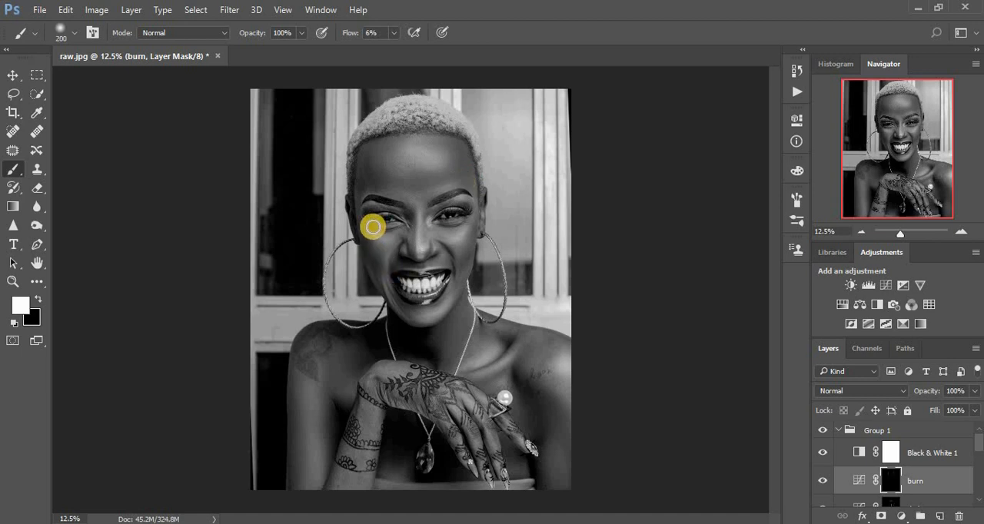
{"action": "left_click_drag", "start_coordinate": [367, 233], "coordinate": [377, 265]}
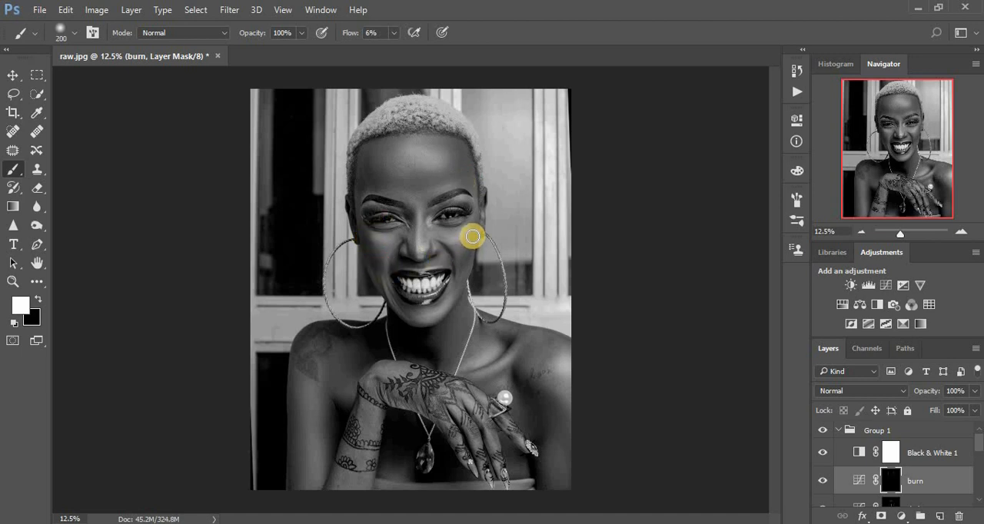
{"action": "left_click_drag", "start_coordinate": [472, 235], "coordinate": [462, 266]}
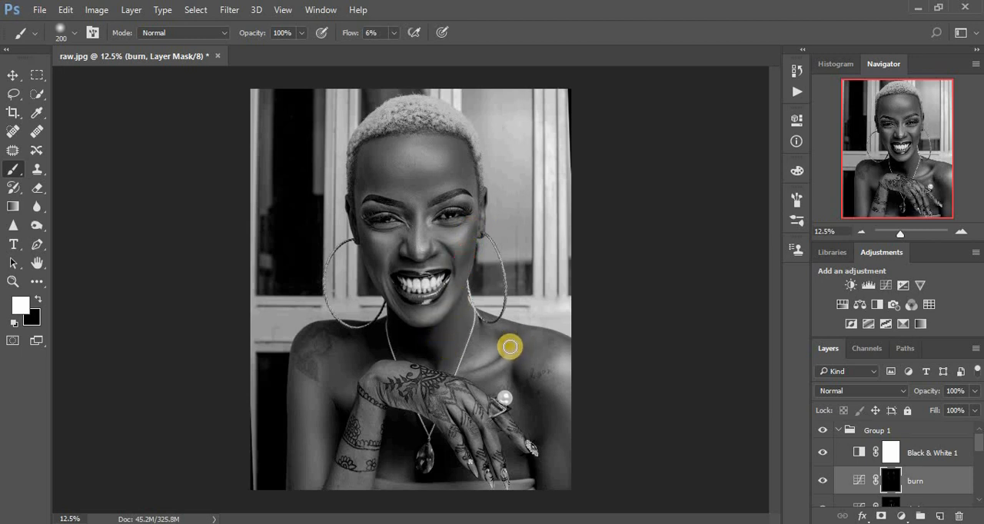
- Paint white on the burn mask over the collarbone hollows, chest, hand, arms and shoulder edges with a brush of about 300
{"action": "mouse_move", "coordinate": [509, 340]}
{"action": "left_mouse_down"}
{"action": "mouse_move", "coordinate": [499, 358]}
{"action": "mouse_move", "coordinate": [465, 374]}
{"action": "mouse_move", "coordinate": [509, 340]}
{"action": "mouse_move", "coordinate": [518, 375]}
{"action": "left_mouse_up"}
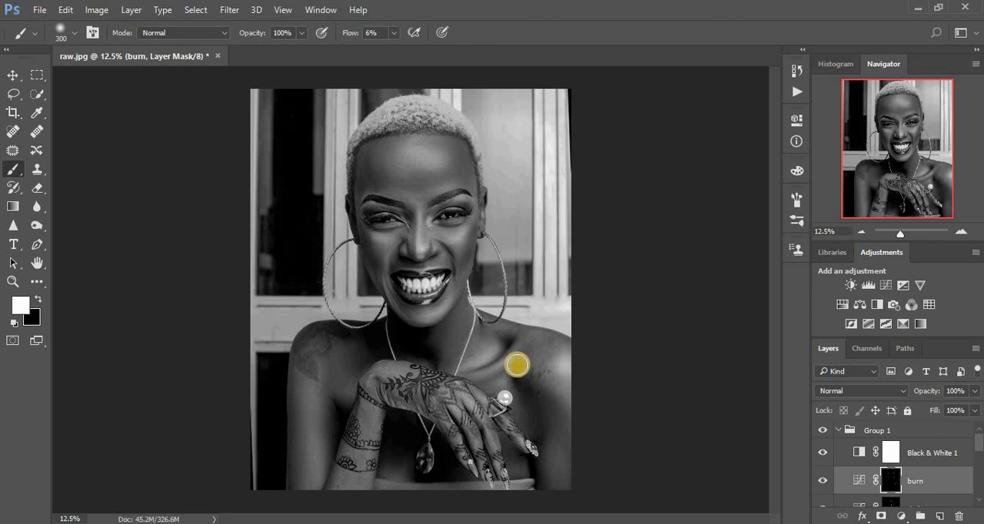
{"action": "mouse_move", "coordinate": [515, 374]}
{"action": "left_mouse_down"}
{"action": "mouse_move", "coordinate": [535, 397]}
{"action": "mouse_move", "coordinate": [544, 449]}
{"action": "left_mouse_up"}
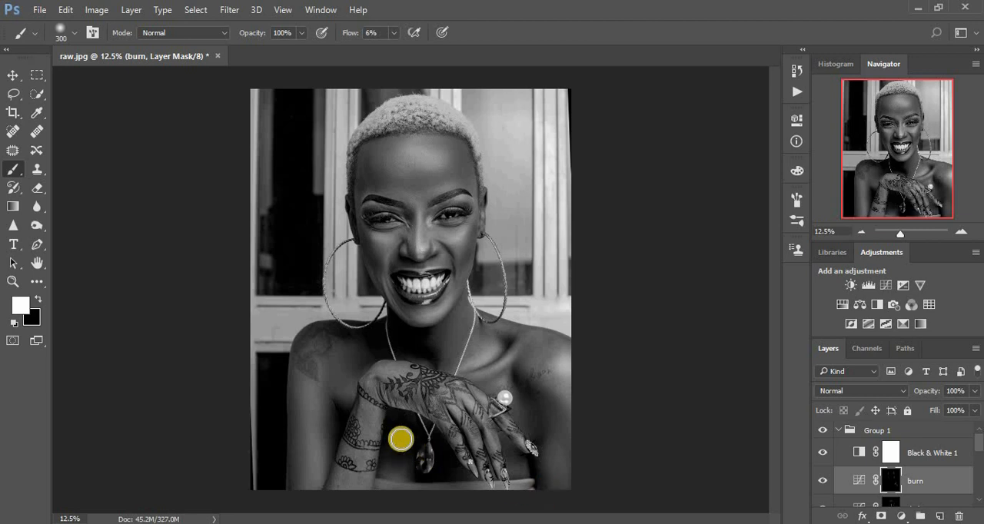
{"action": "mouse_move", "coordinate": [327, 408]}
{"action": "left_mouse_down"}
{"action": "mouse_move", "coordinate": [331, 454]}
{"action": "mouse_move", "coordinate": [330, 361]}
{"action": "left_mouse_up"}
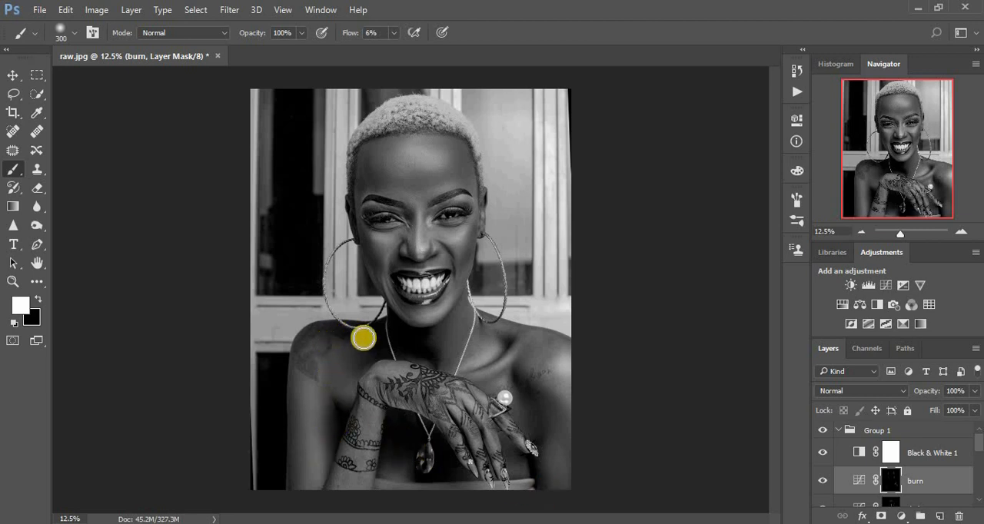
{"action": "left_click_drag", "start_coordinate": [392, 382], "coordinate": [410, 392]}
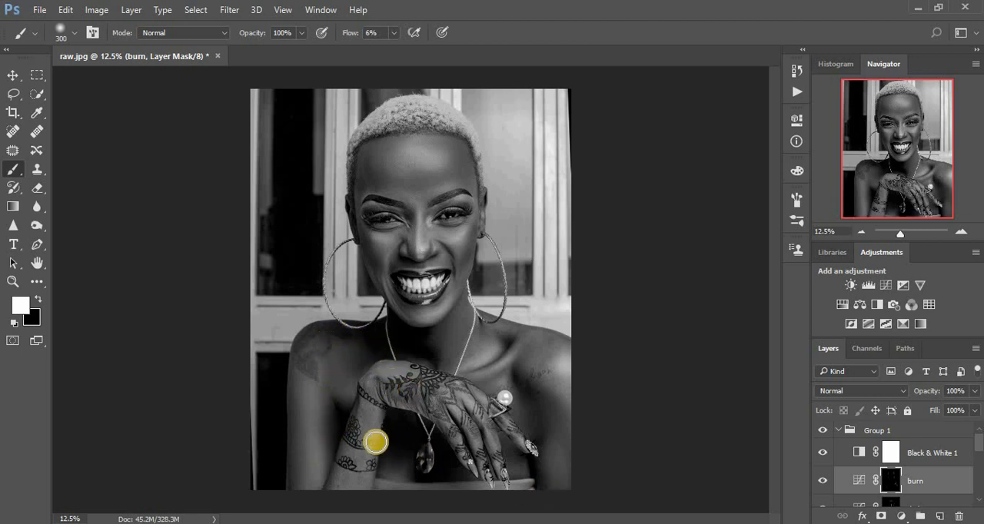
{"action": "left_click_drag", "start_coordinate": [546, 469], "coordinate": [550, 503]}
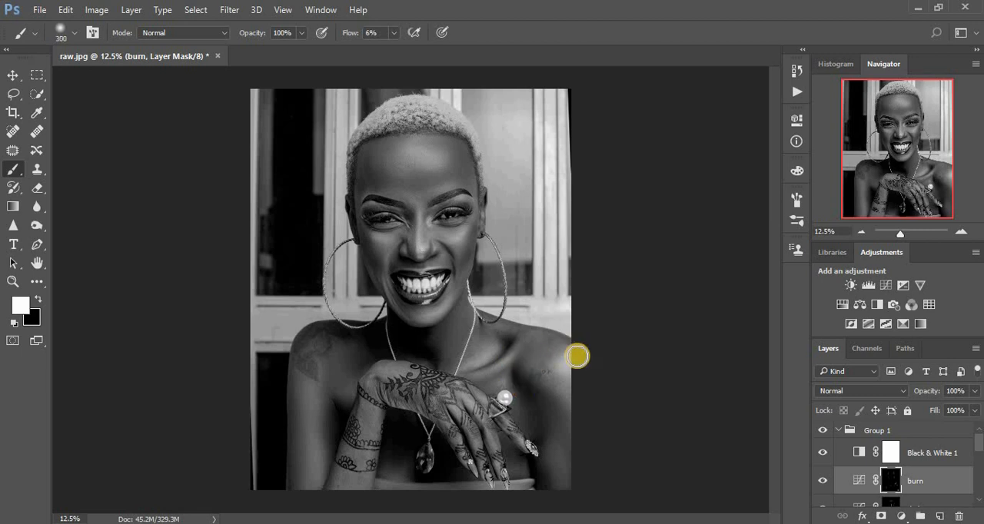
{"action": "left_click_drag", "start_coordinate": [589, 356], "coordinate": [538, 339]}
{"action": "left_click_drag", "start_coordinate": [335, 334], "coordinate": [323, 339]}
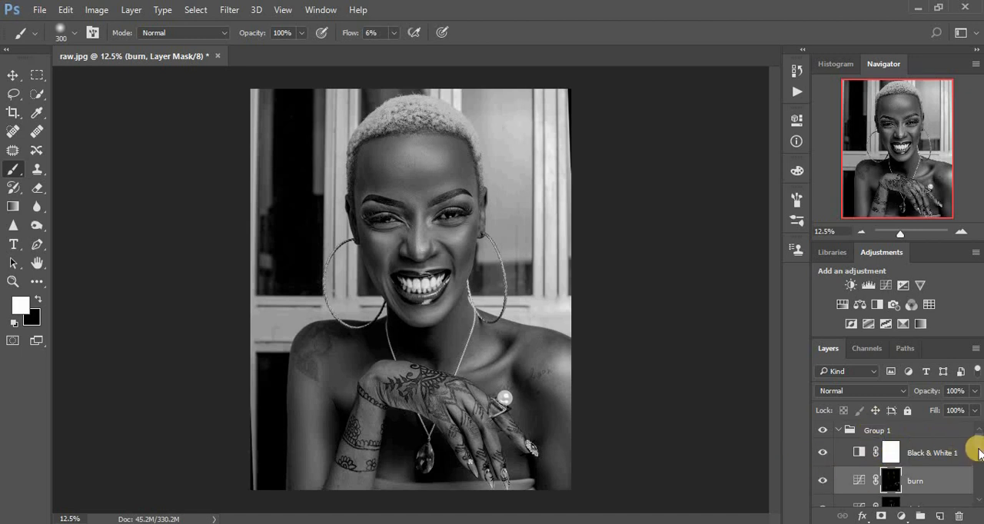
- Hide the Black & White 1 layer and collapse Group 1
{"action": "left_click", "coordinate": [823, 454]}
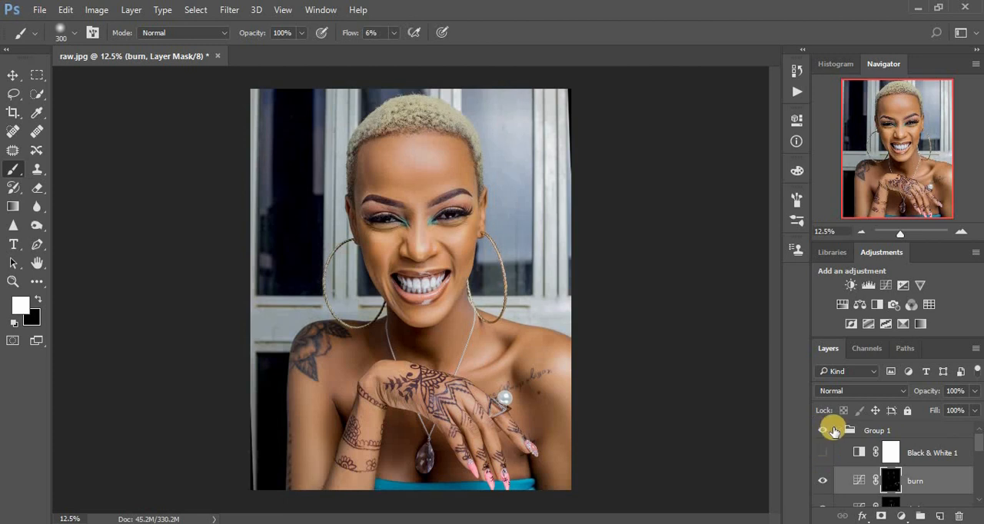
{"action": "left_click", "coordinate": [838, 432]}
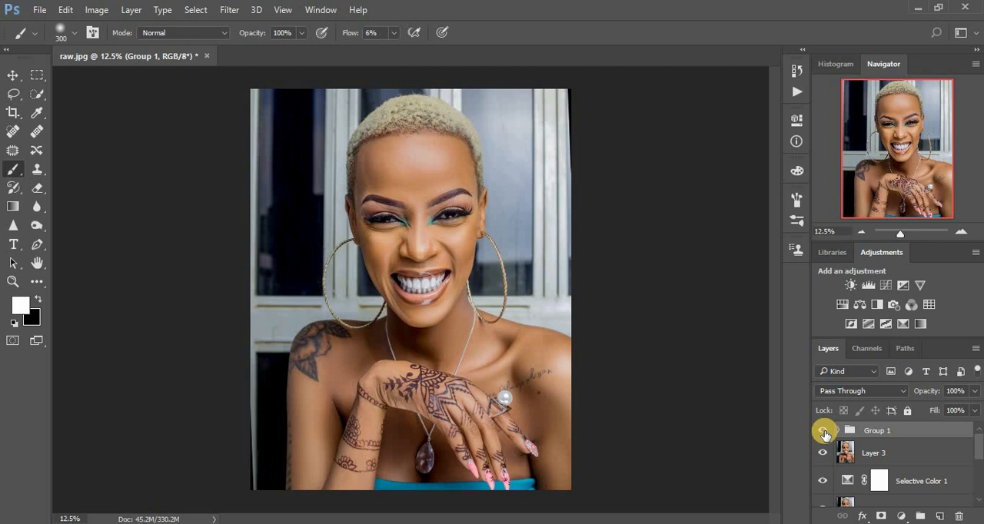
- Toggle Group 1's visibility repeatedly to compare the portrait before and after dodging and burning
{"action": "left_click", "coordinate": [823, 432]}
{"action": "left_click", "coordinate": [823, 432]}
{"action": "left_click", "coordinate": [823, 432]}
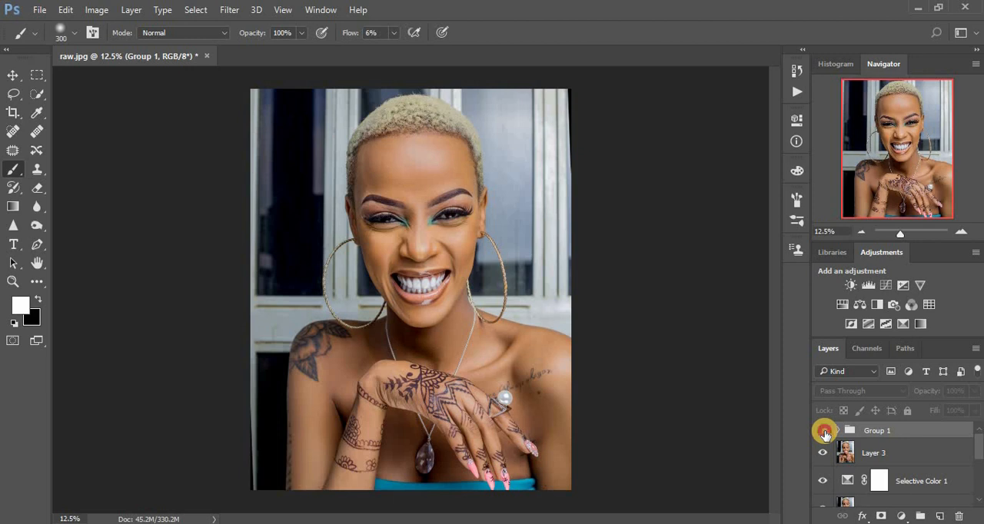
{"action": "left_click", "coordinate": [823, 432]}
{"action": "left_click", "coordinate": [823, 432]}
{"action": "left_click", "coordinate": [823, 432]}
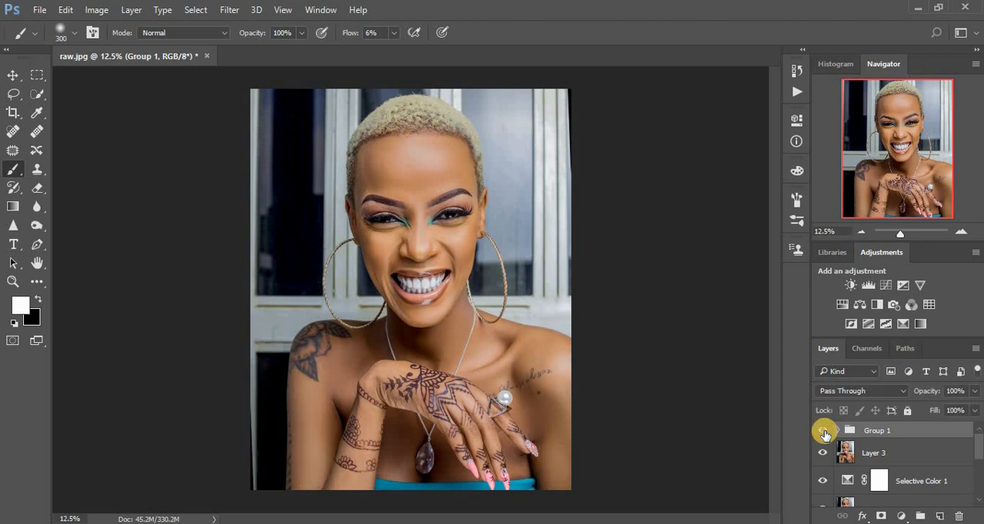
{"action": "left_click", "coordinate": [824, 433]}
{"action": "left_click", "coordinate": [824, 433]}
- Select every layer above the Background, from Group 1 down to Layer 1, and combine them into one group
{"action": "left_click", "coordinate": [903, 455], "text": "ctrl"}
{"action": "left_click", "coordinate": [925, 484], "text": "ctrl"}
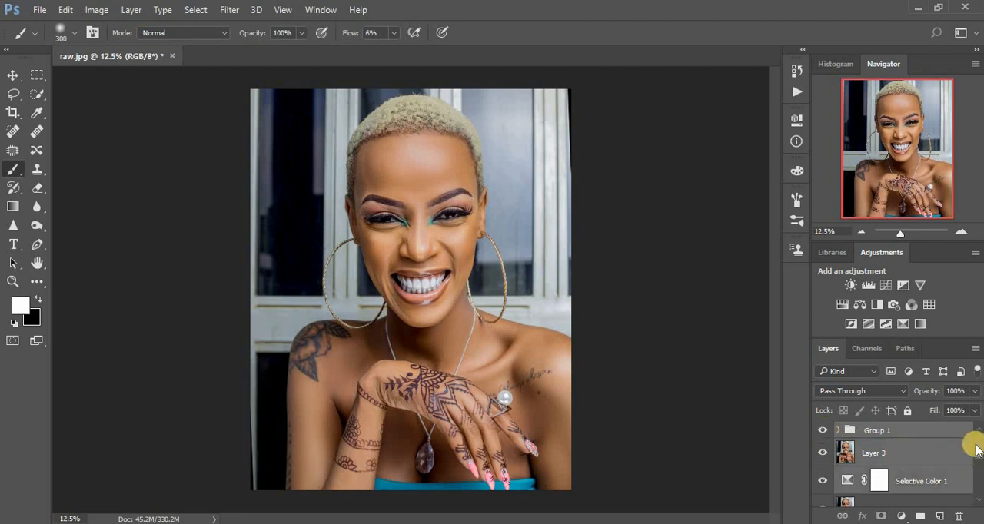
{"action": "left_click_drag", "start_coordinate": [979, 451], "coordinate": [979, 464]}
{"action": "left_click", "coordinate": [909, 471], "text": "ctrl"}
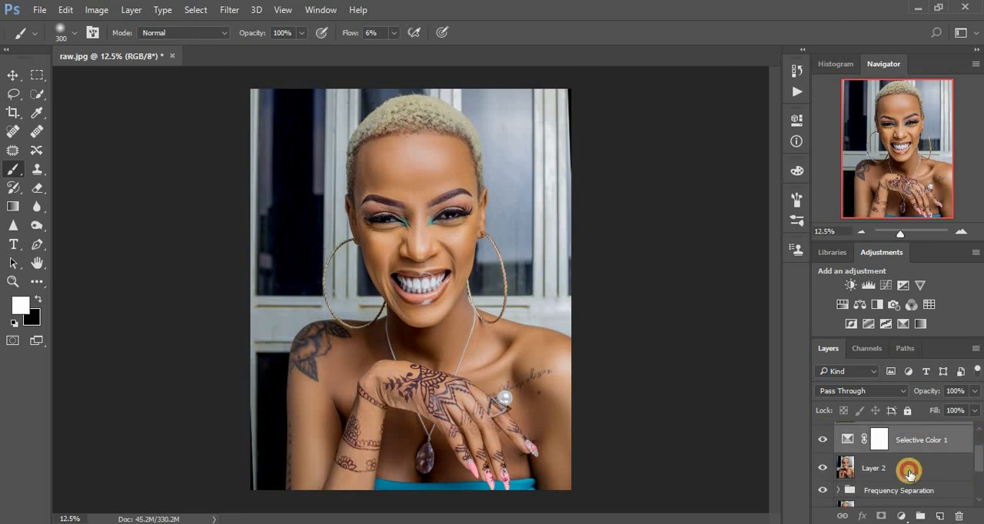
{"action": "scroll", "coordinate": [980, 469], "scroll_direction": "down", "scroll_amount": 2}
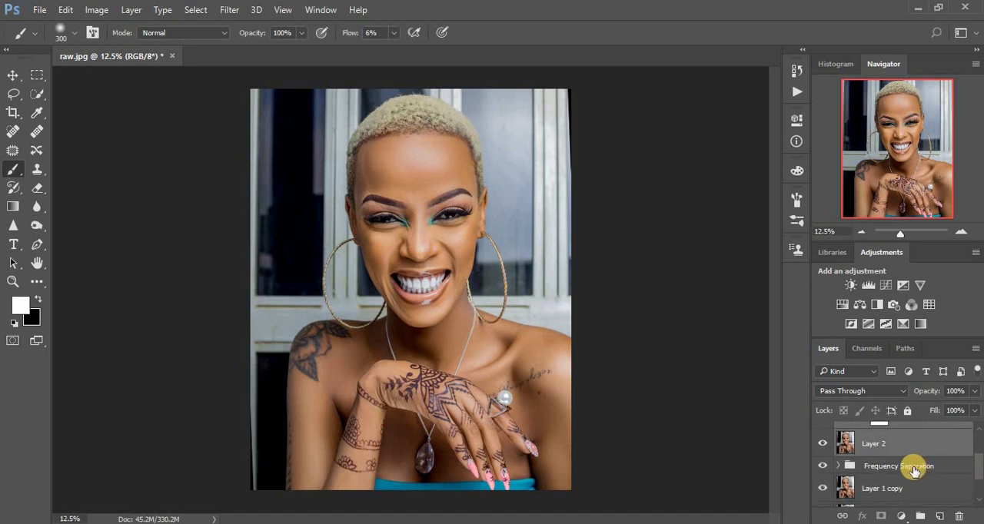
{"action": "left_click", "coordinate": [959, 471], "text": "ctrl"}
{"action": "scroll", "coordinate": [979, 471], "scroll_direction": "down", "scroll_amount": 1}
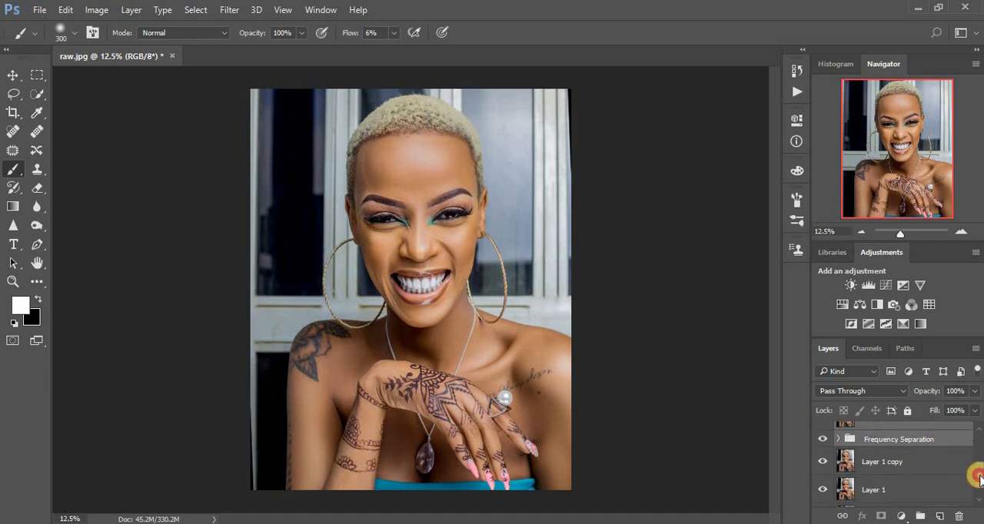
{"action": "left_click", "coordinate": [945, 464], "text": "ctrl"}
{"action": "scroll", "coordinate": [978, 478], "scroll_direction": "down", "scroll_amount": 1}
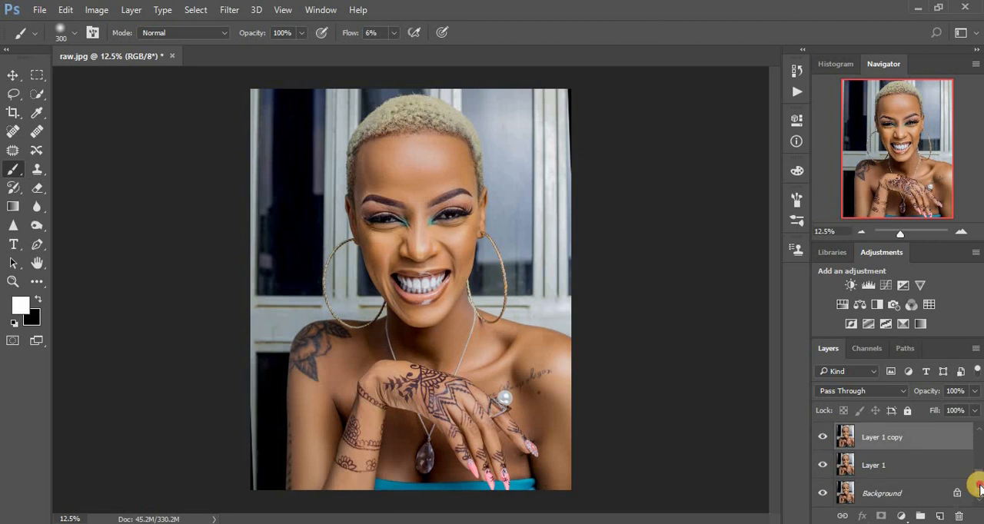
{"action": "left_click", "coordinate": [899, 471], "text": "ctrl"}
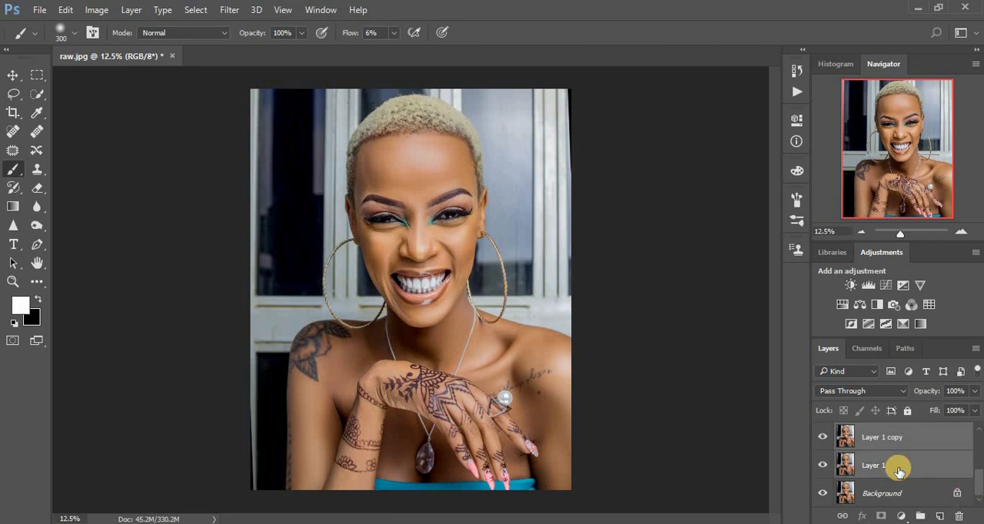
{"action": "key", "text": "ctrl+g"}
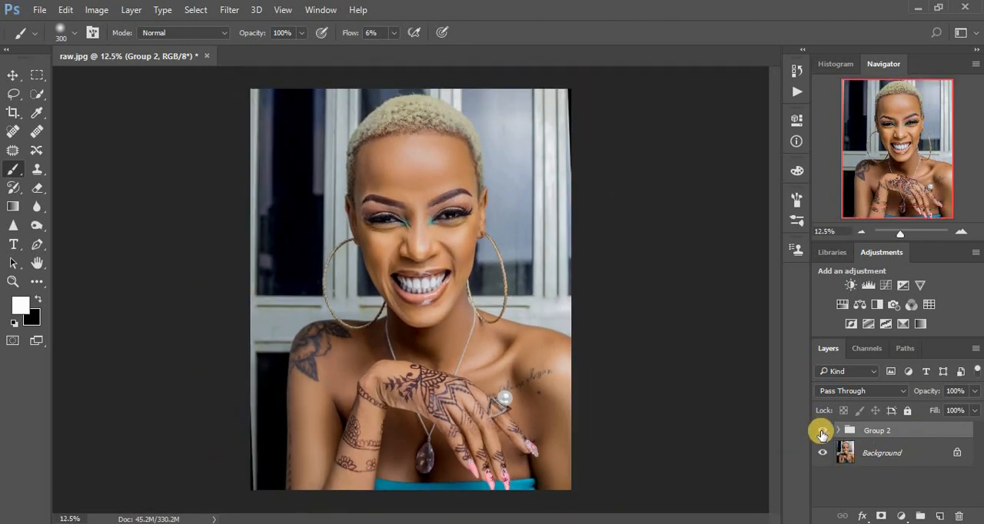
- Toggle Group 2's visibility repeatedly to compare the whole portrait before and after all retouching
{"action": "left_click", "coordinate": [820, 432]}
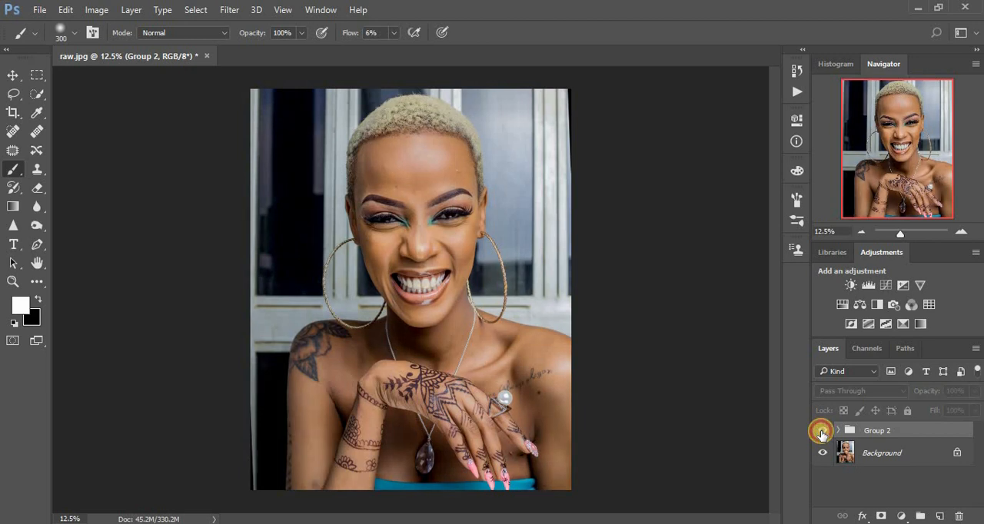
{"action": "left_click", "coordinate": [821, 433]}
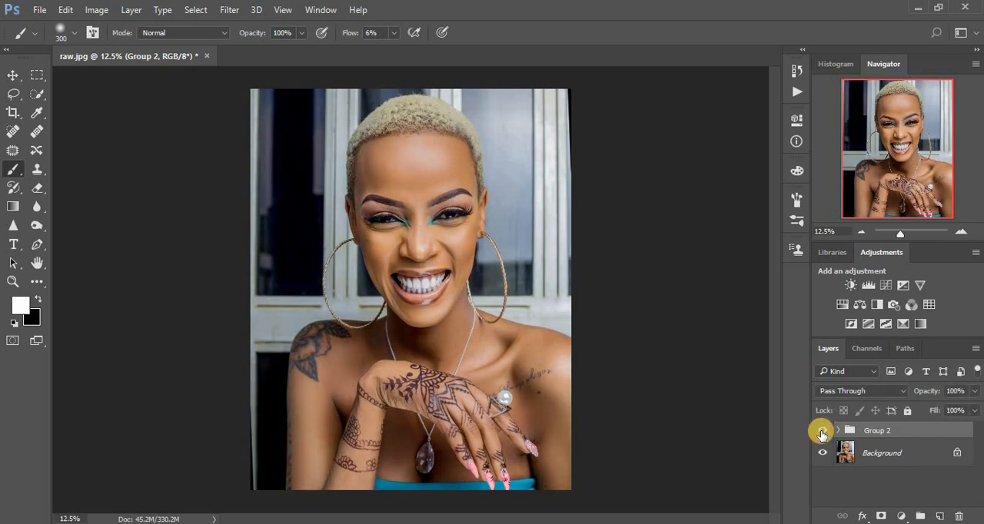
{"action": "left_click", "coordinate": [821, 433]}
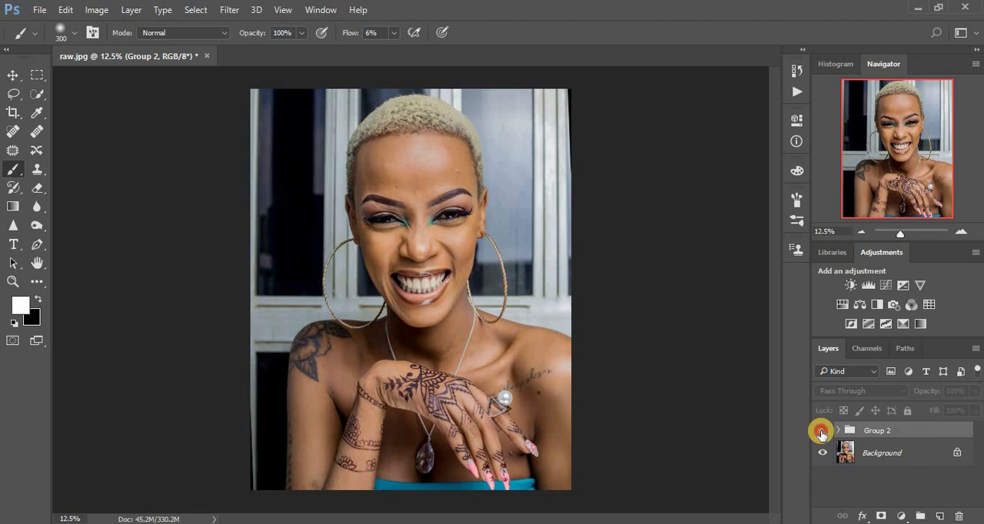
{"action": "left_click", "coordinate": [821, 433]}
{"action": "left_click", "coordinate": [822, 433]}
{"action": "left_click", "coordinate": [822, 433]}
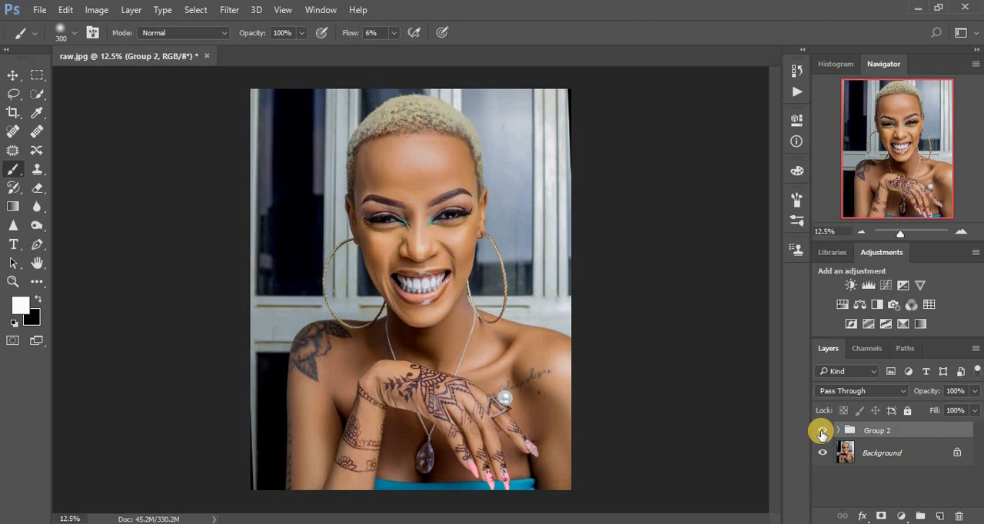
{"action": "left_click", "coordinate": [822, 433]}
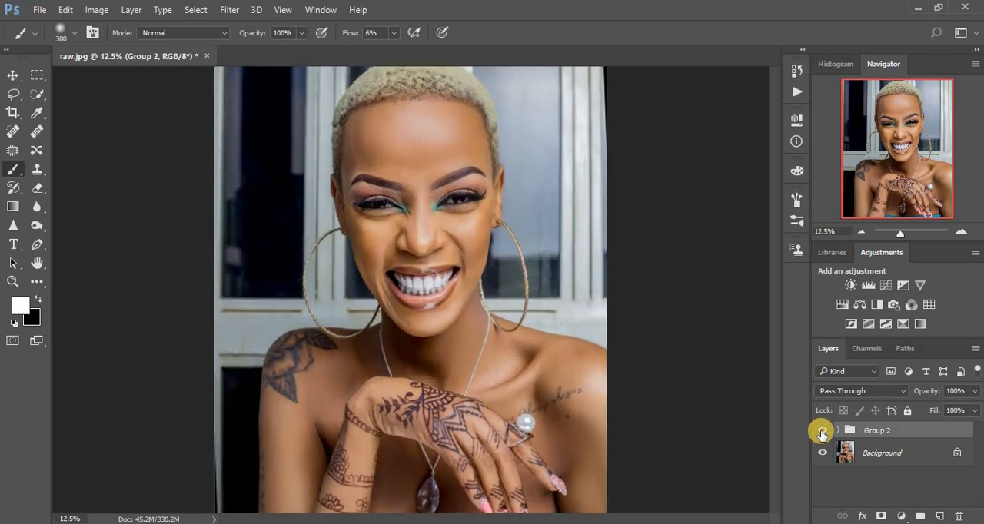
- Compare the face at 25% with Group 2 hidden and shown, finishing on the full portrait at 12.5% with the group visible
{"action": "key", "text": "ctrl+plus"}
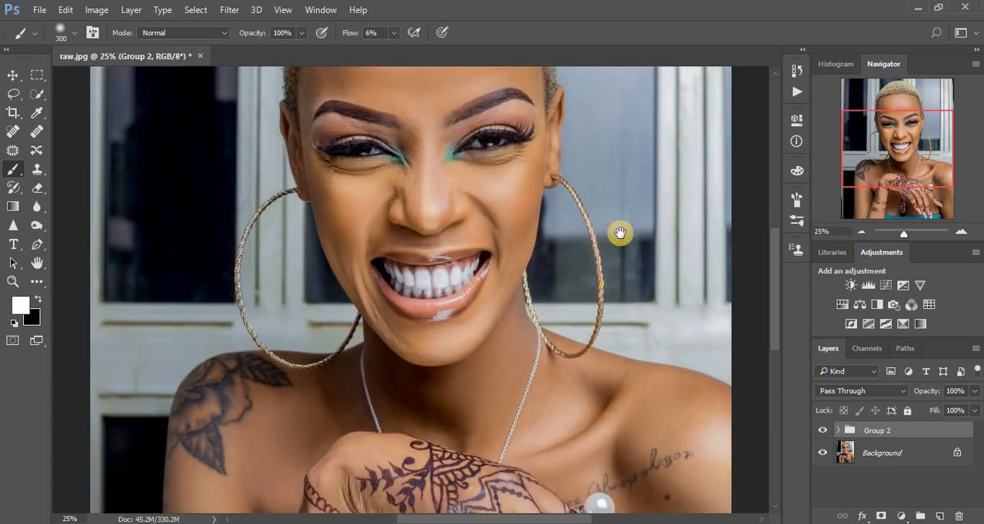
{"action": "scroll", "coordinate": [622, 381], "scroll_direction": "up", "scroll_amount": 3}
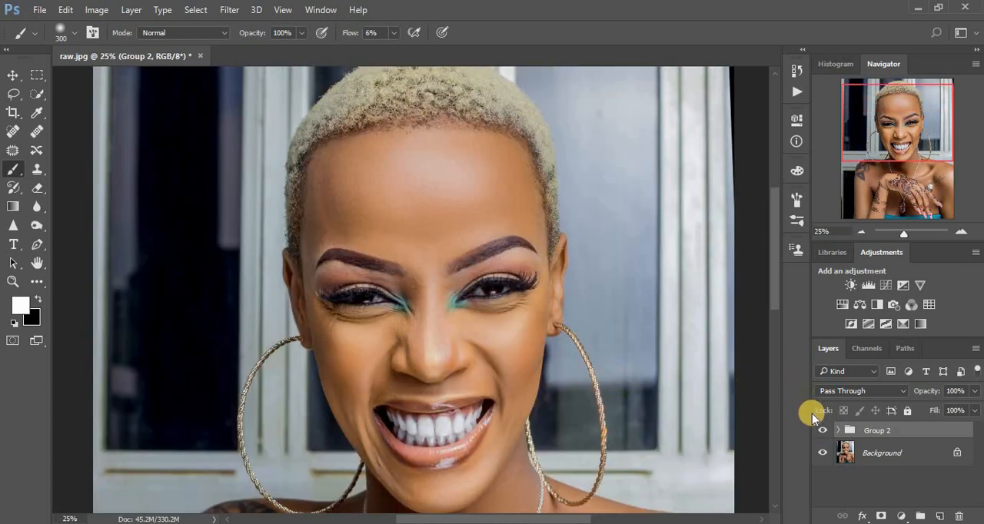
{"action": "left_click", "coordinate": [821, 430]}
{"action": "left_click", "coordinate": [822, 430]}
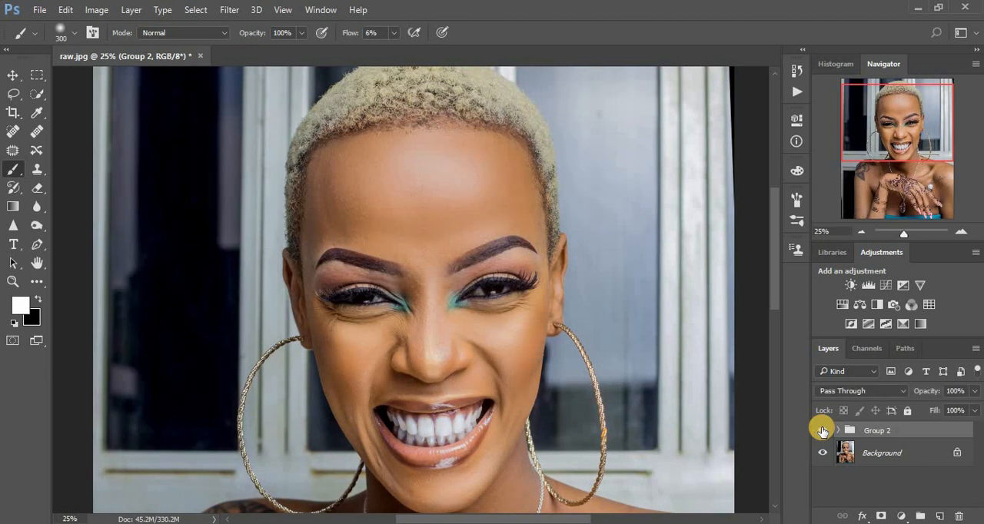
{"action": "left_click", "coordinate": [821, 430]}
{"action": "left_click", "coordinate": [821, 431]}
{"action": "left_click", "coordinate": [822, 431]}
{"action": "left_click", "coordinate": [822, 430]}
{"action": "left_click", "coordinate": [822, 431]}
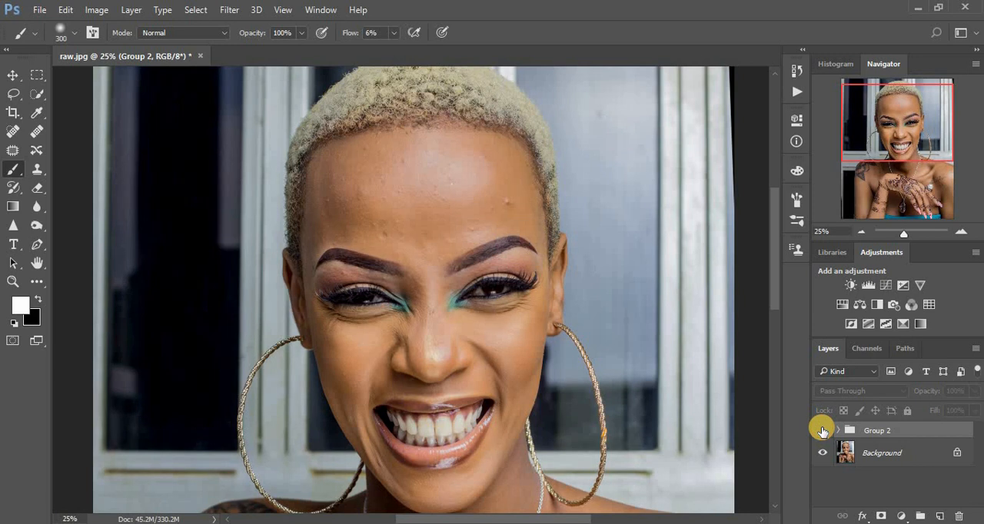
{"action": "left_click", "coordinate": [822, 430]}
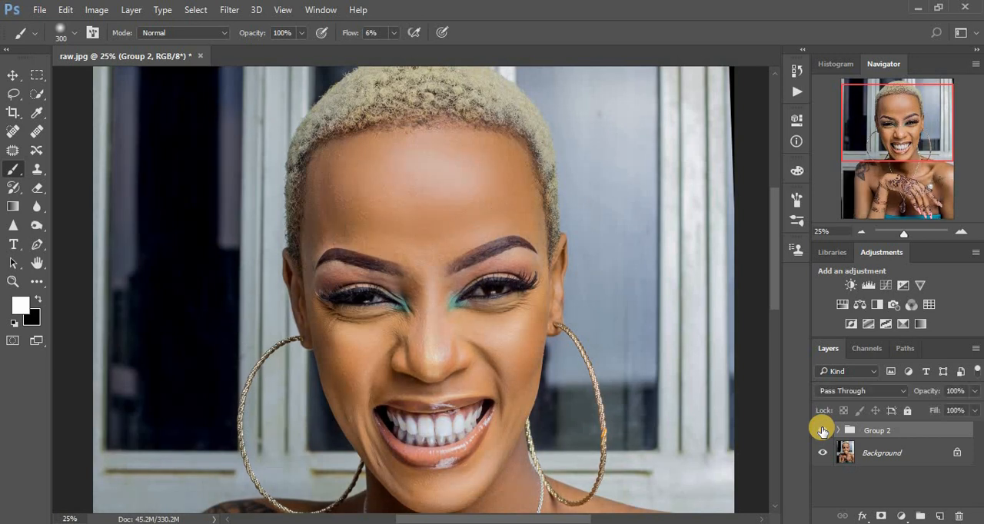
{"action": "left_click", "coordinate": [821, 430]}
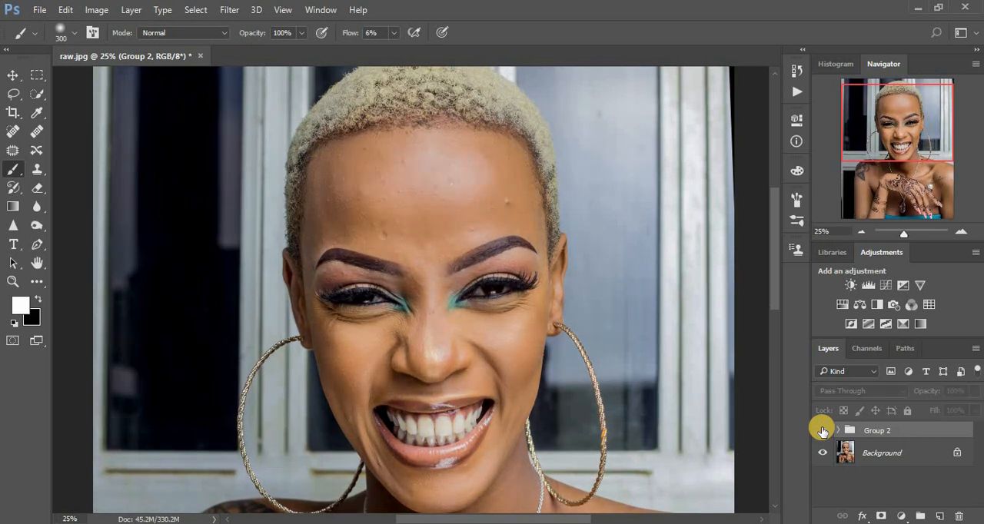
{"action": "left_click", "coordinate": [822, 431]}
{"action": "key", "text": "ctrl+minus"}
{"action": "key", "text": "ctrl+minus"}
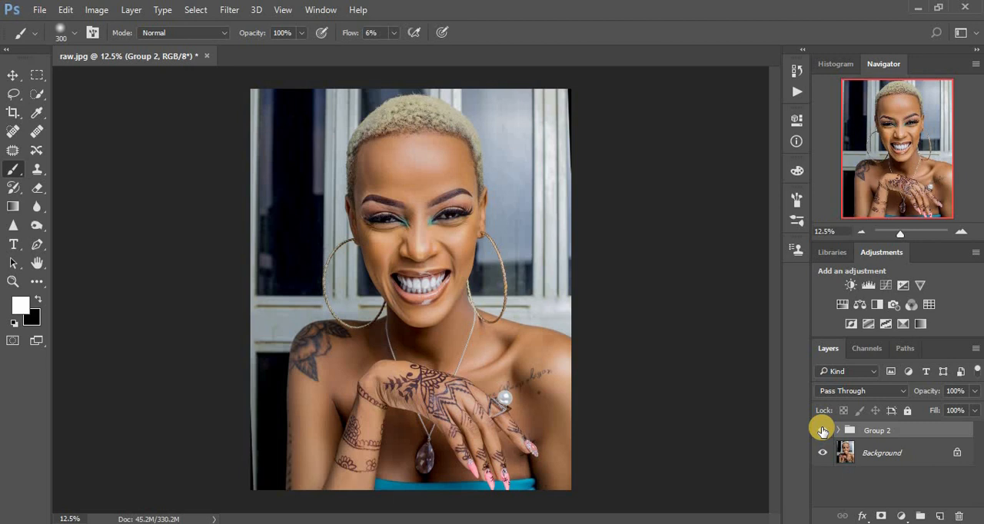
{"action": "left_click", "coordinate": [823, 431]}
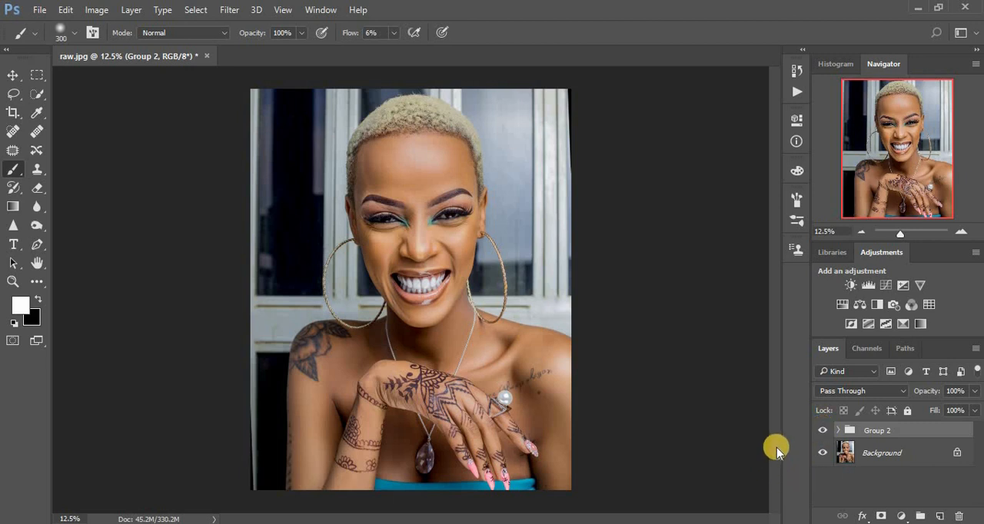